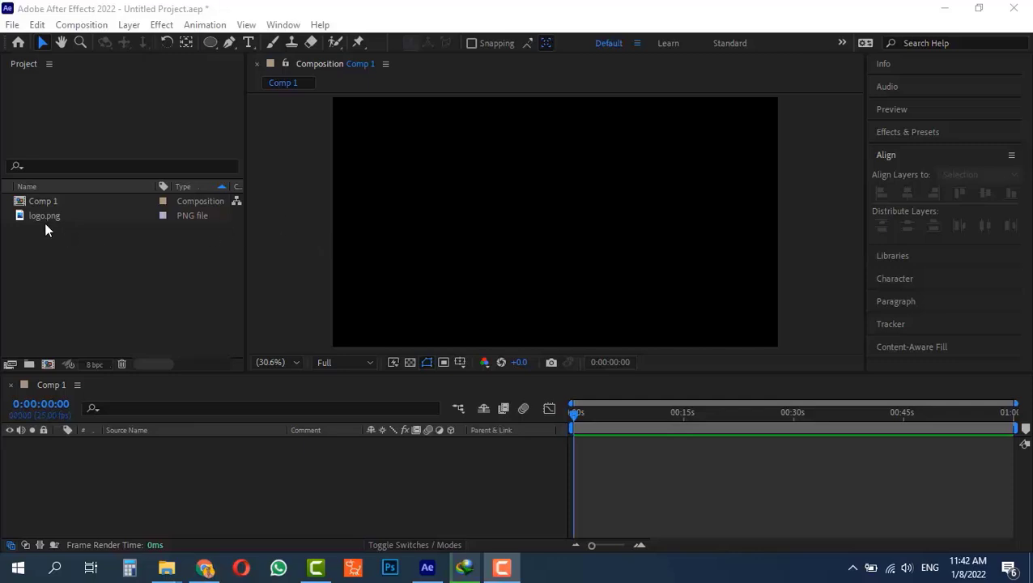
# Add logo.png to Comp 1 and scale it down to 53.1%, centred in the black frame.
pyautogui.moveTo(43, 219); pyautogui.dragTo(69, 456)
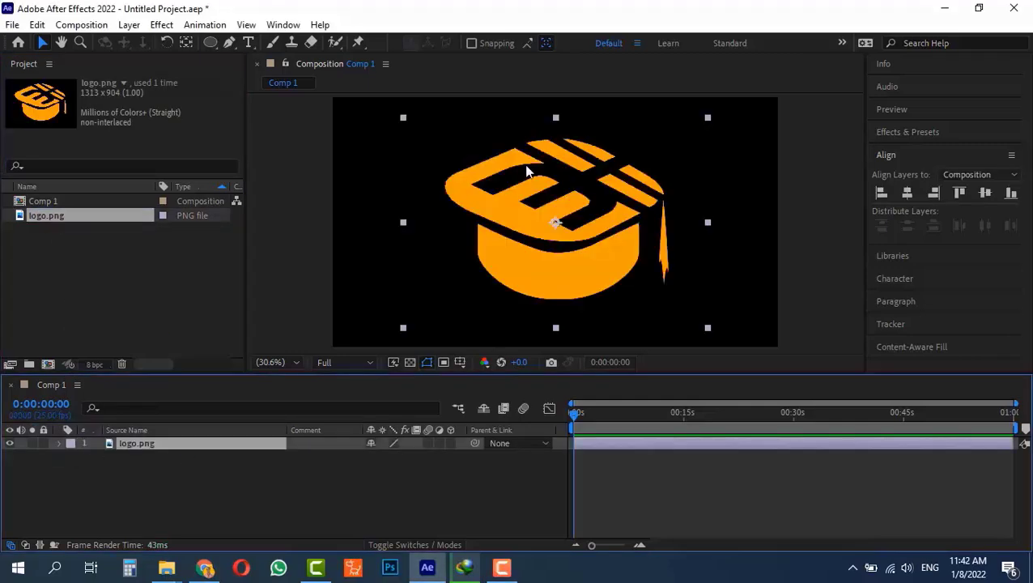
pyautogui.moveTo(709, 120); pyautogui.dragTo(637, 166)
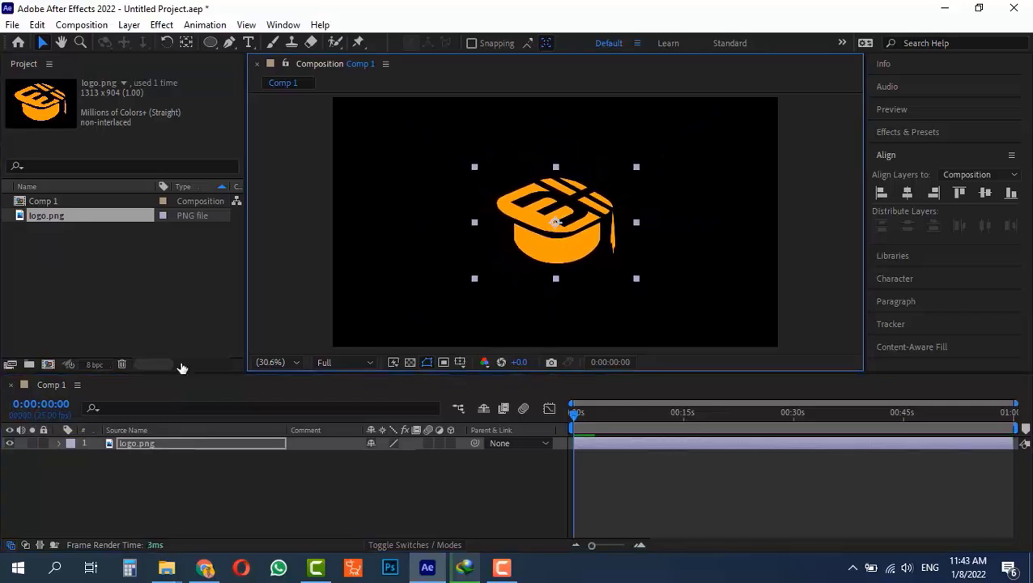
pyautogui.click(57, 443)
# Reveal the logo's Transform properties and draw a red rectangle shape layer left of the logo.
pyautogui.click(72, 457)
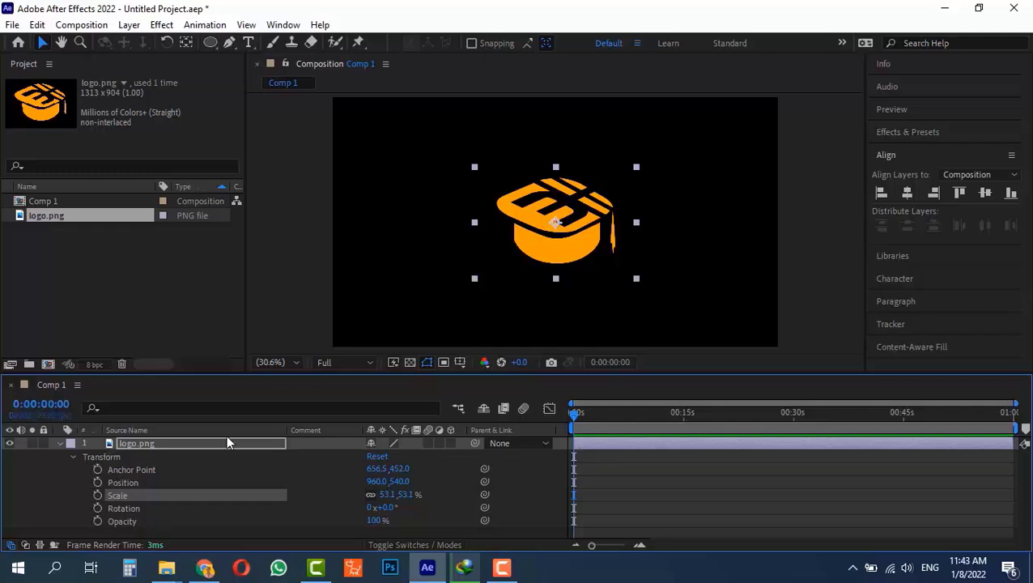
pyautogui.click(393, 215)
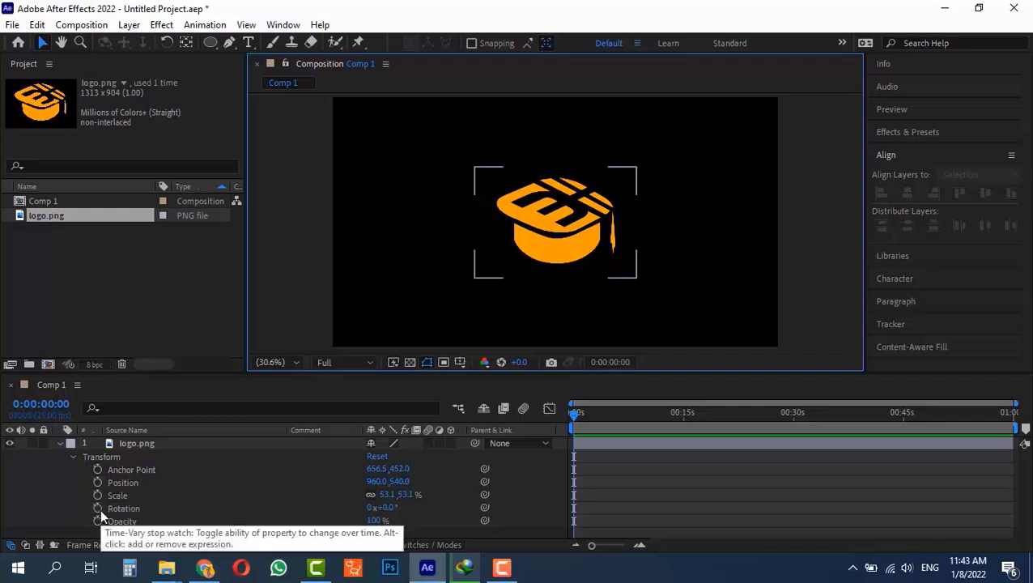
pyautogui.moveTo(212, 47)
pyautogui.mouseDown()
pyautogui.moveTo(249, 43)
pyautogui.moveTo(271, 62)
pyautogui.mouseUp()
pyautogui.moveTo(361, 161); pyautogui.dragTo(440, 229)
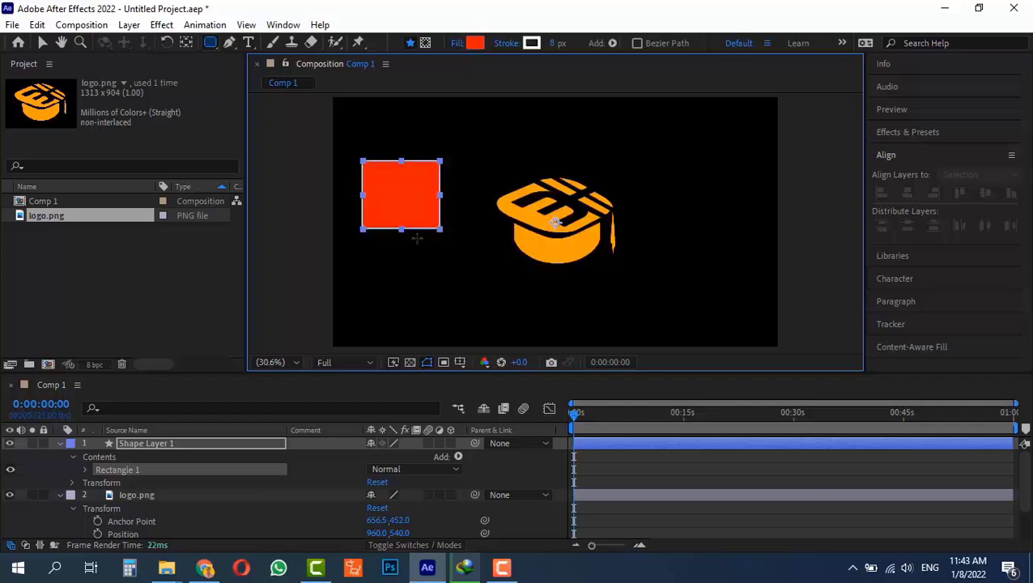
# Expand Shape Layer 1's contents to inspect the rectangle path, stroke and taper settings.
pyautogui.click(85, 470)
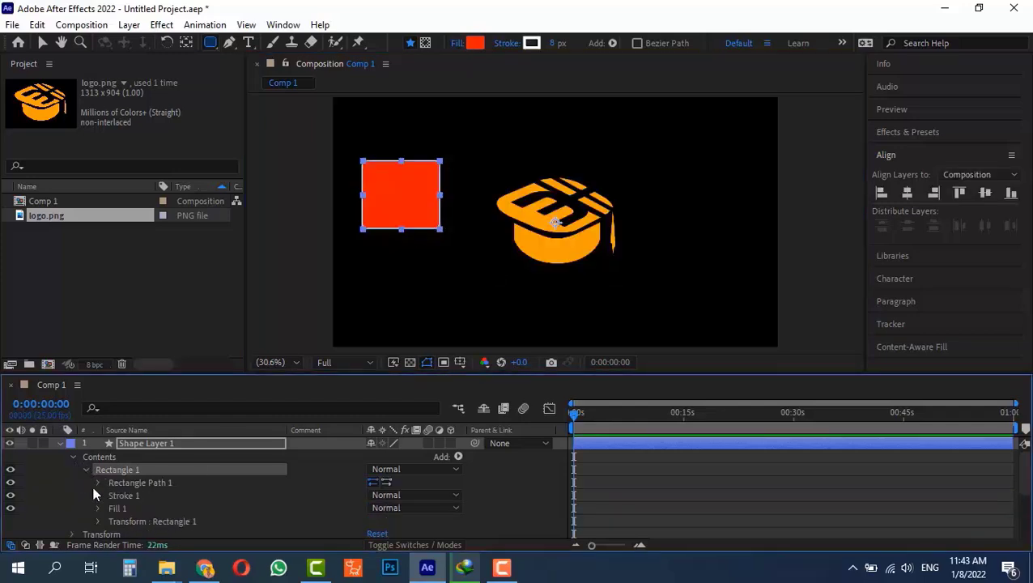
pyautogui.click(97, 483)
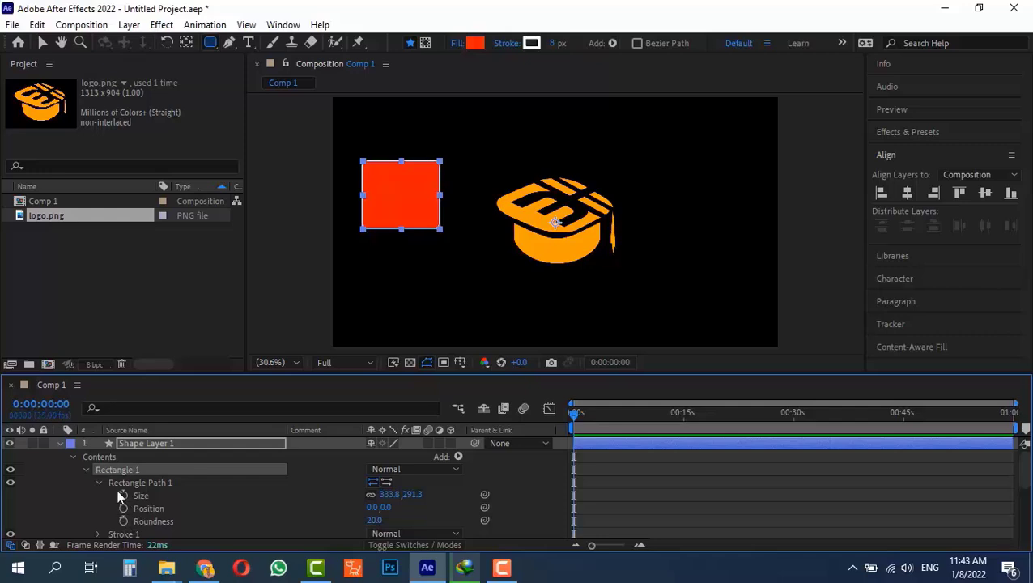
pyautogui.scroll(-3, 69, 509)
pyautogui.click(97, 495)
pyautogui.scroll(-4, 97, 493)
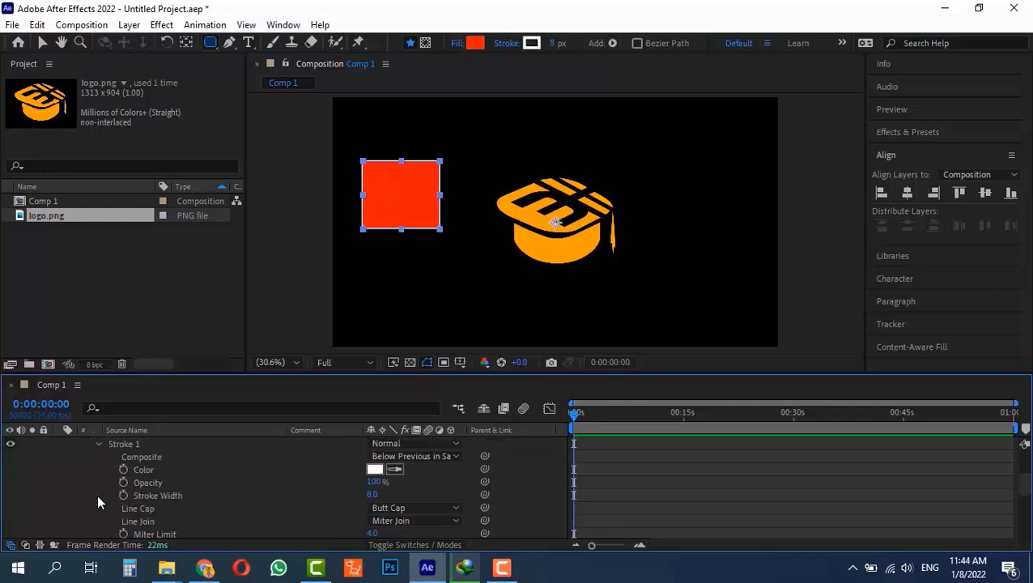
pyautogui.scroll(-2, 125, 518)
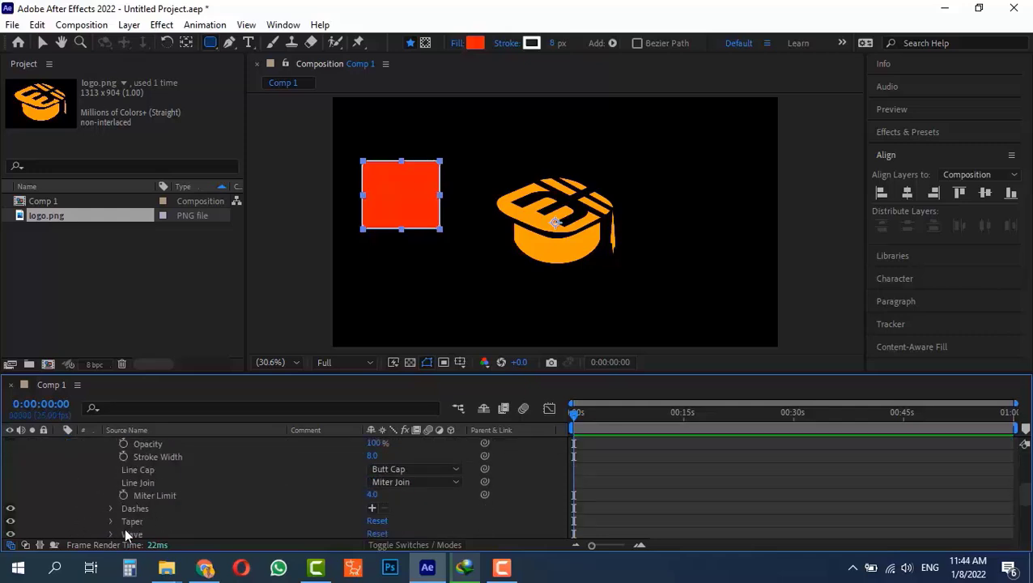
pyautogui.scroll(-2, 105, 517)
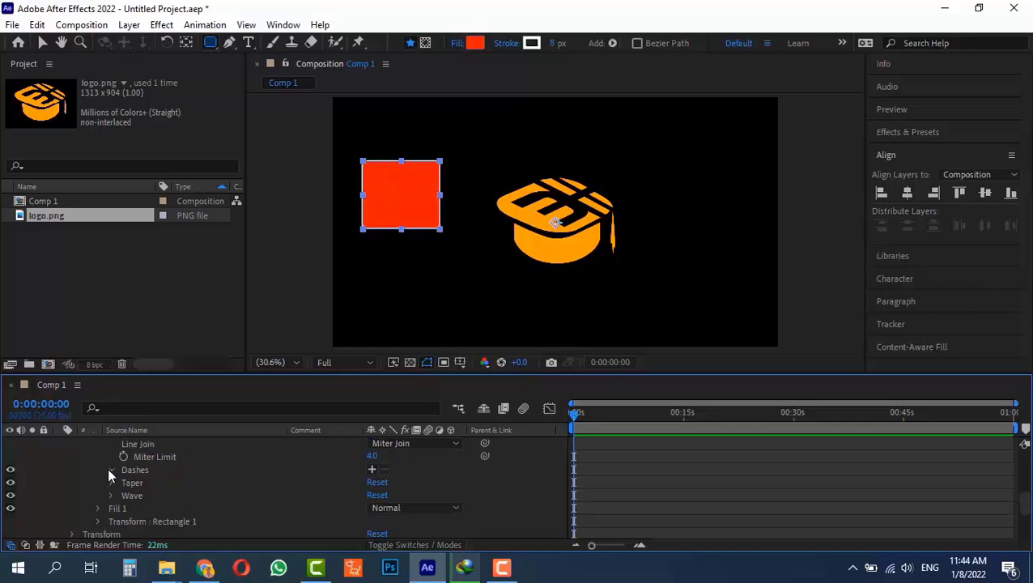
pyautogui.click(111, 482)
pyautogui.scroll(-2, 108, 481)
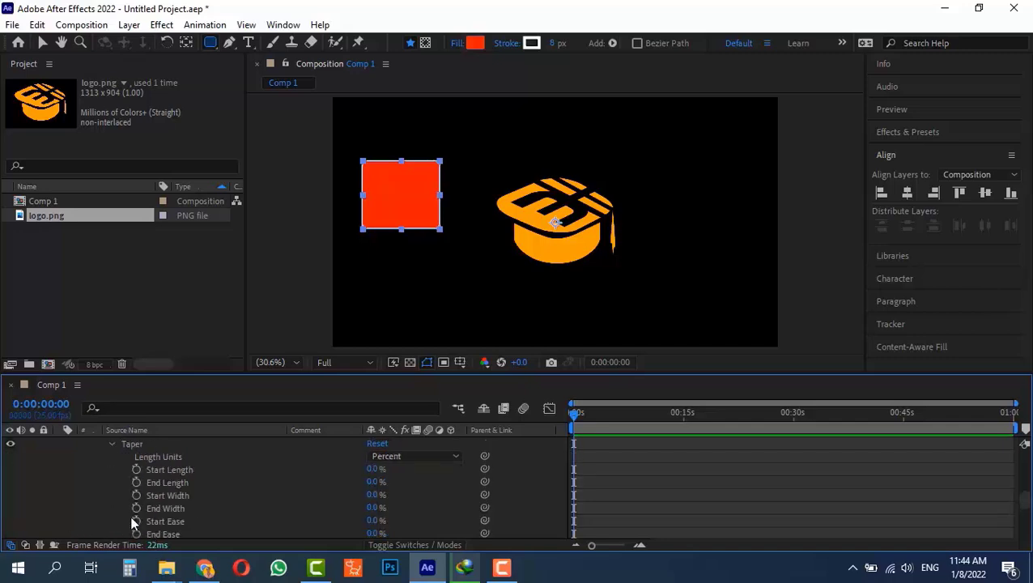
pyautogui.scroll(-1, 132, 525)
pyautogui.scroll(10, 127, 498)
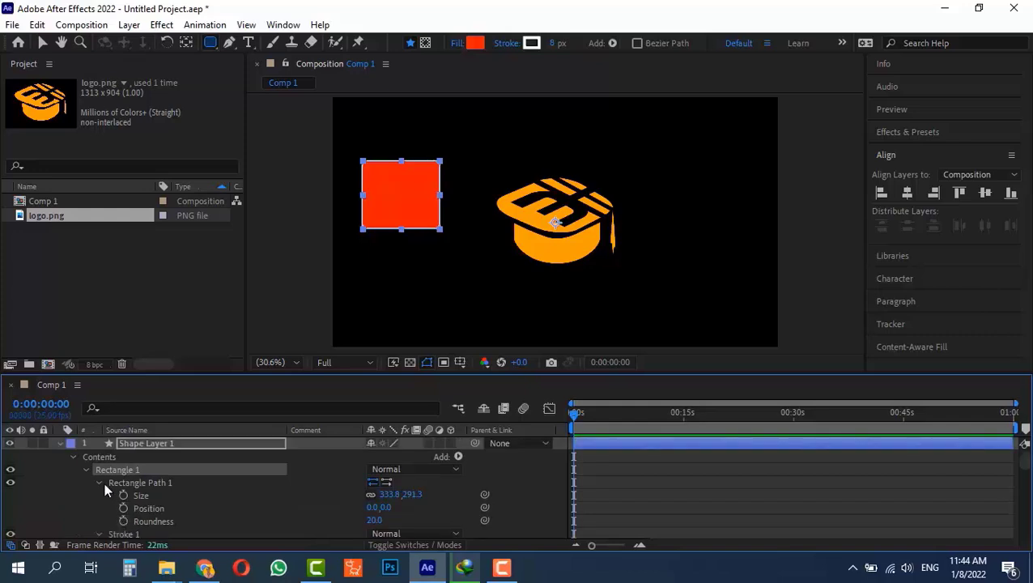
# Collapse the rectangle's property groups and select Shape Layer 1.
pyautogui.click(100, 482)
pyautogui.click(86, 469)
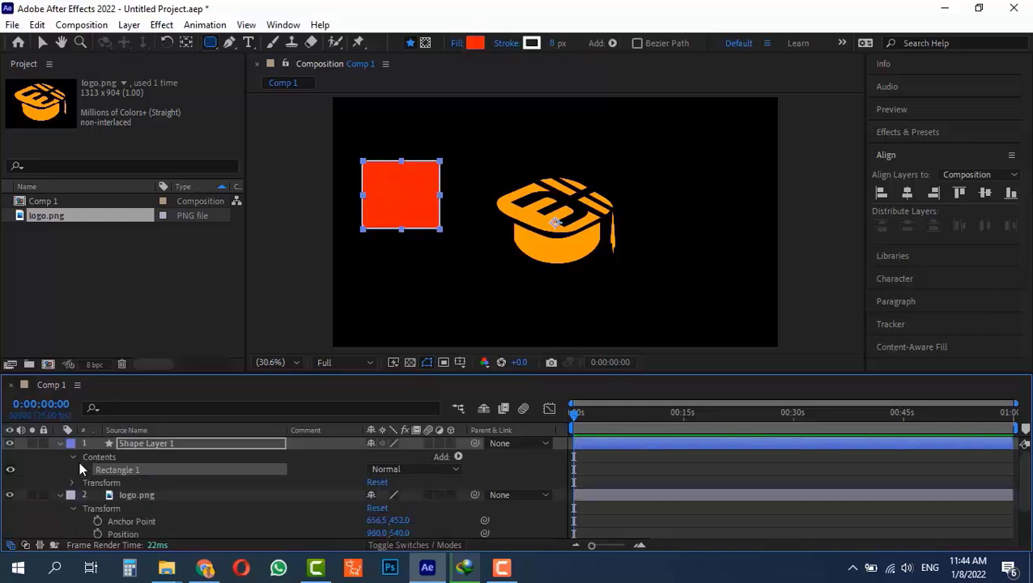
pyautogui.click(74, 457)
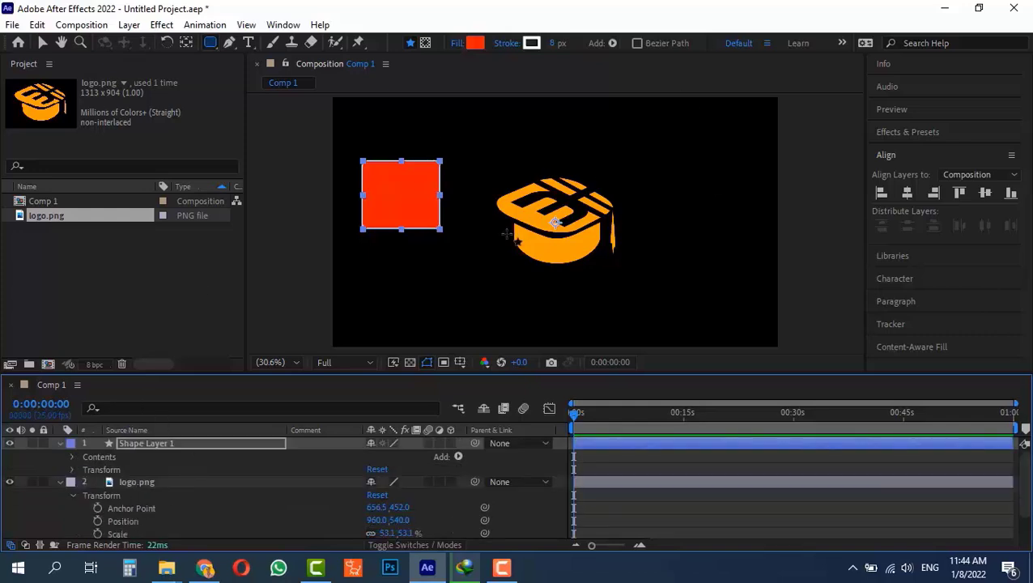
pyautogui.click(148, 445)
# Delete Shape Layer 1 and set the logo's first Position keyframe at 0:00:00:00 (960.0, 540.0).
pyautogui.press('Delete')
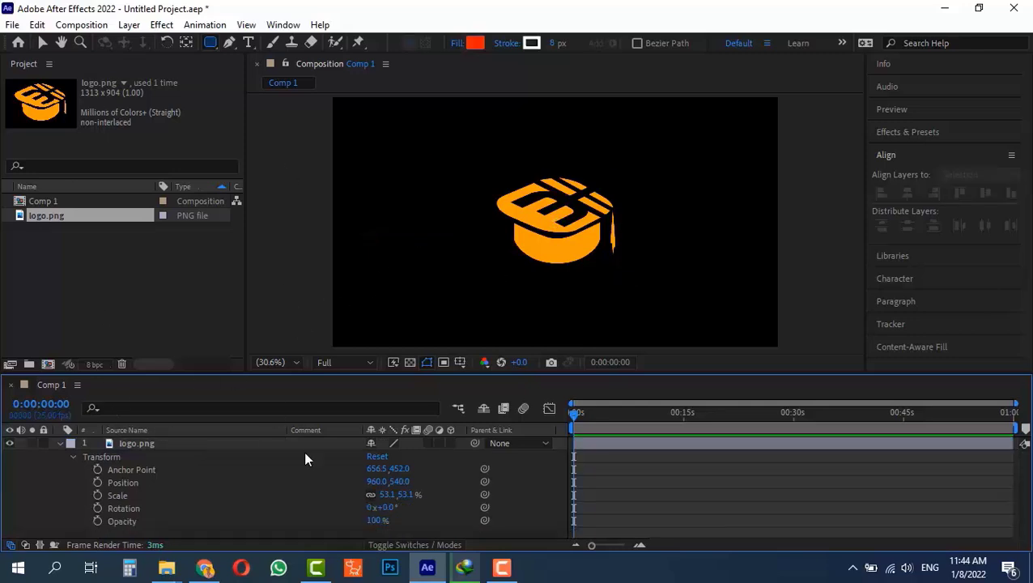
pyautogui.click(98, 483)
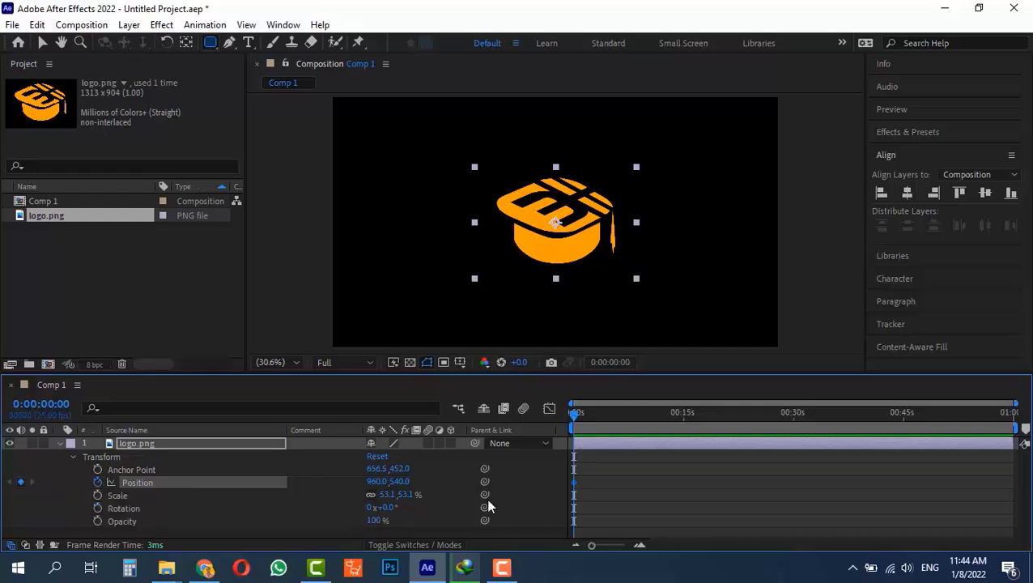
pyautogui.moveTo(575, 413); pyautogui.dragTo(624, 418)
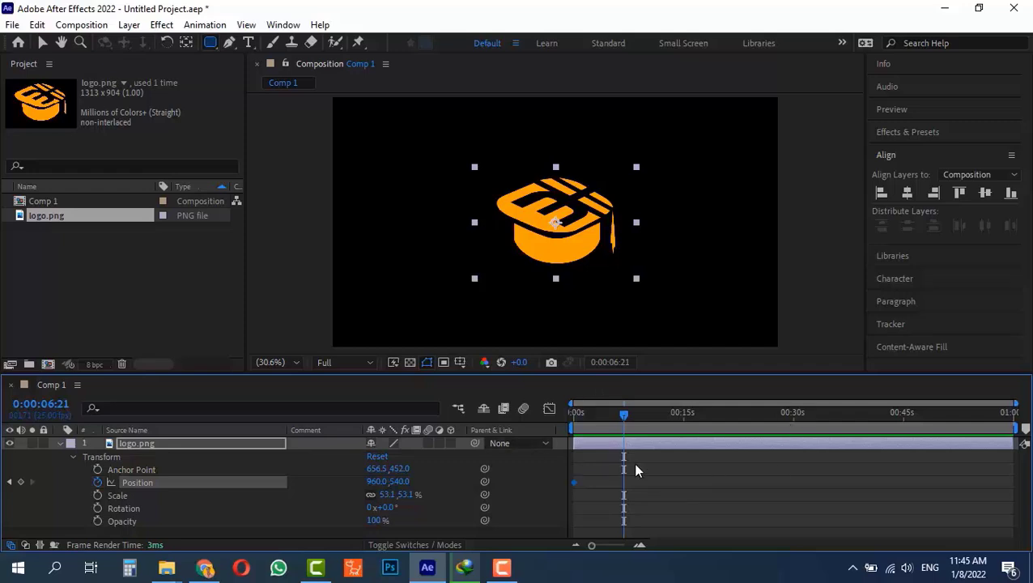
pyautogui.click(572, 414)
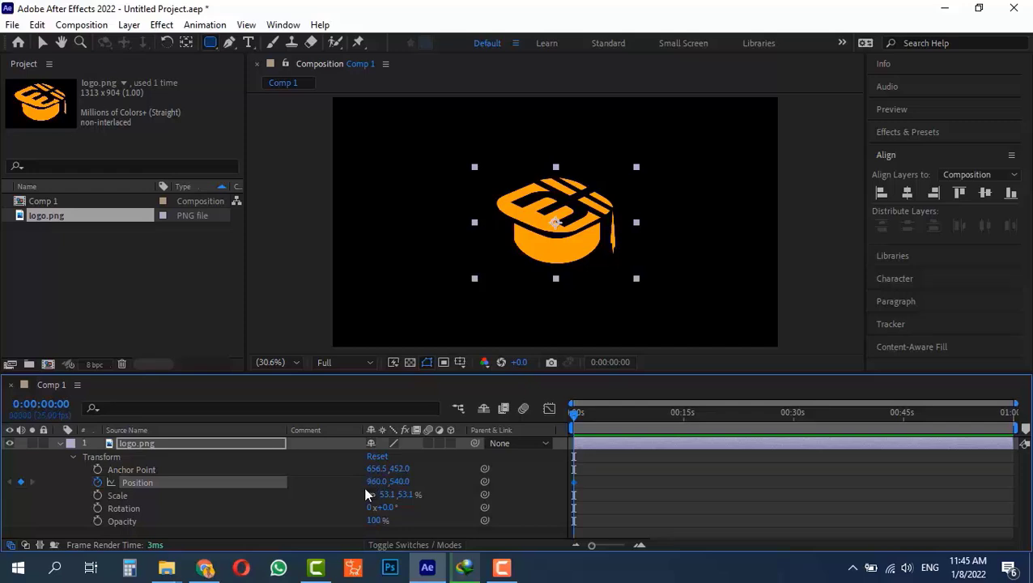
# Move the logo to the left so its starting Position keyframe reads 320.0, 569.5.
pyautogui.moveTo(376, 481); pyautogui.dragTo(376, 482)
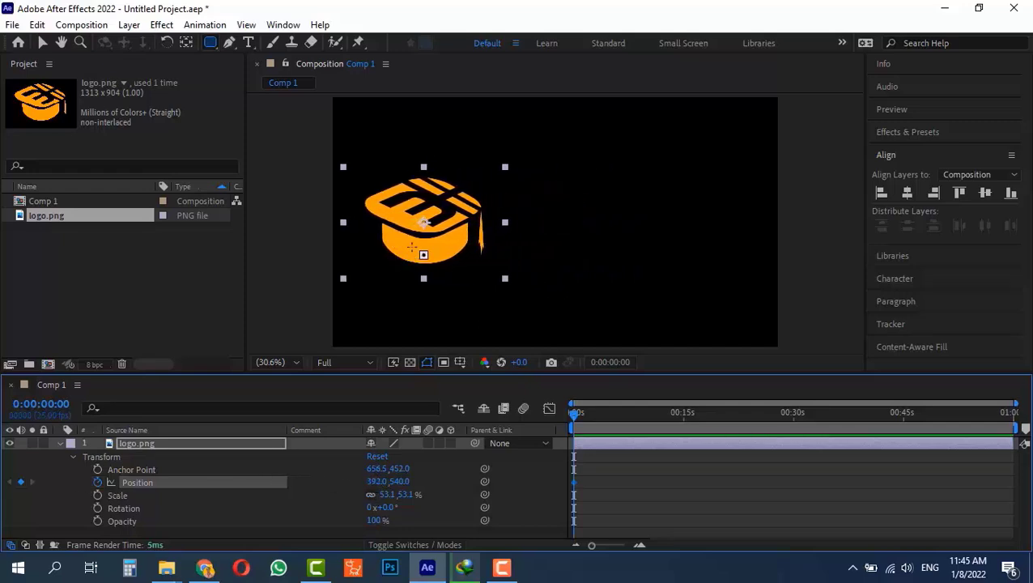
pyautogui.press('v')
pyautogui.moveTo(415, 220); pyautogui.dragTo(445, 242)
pyautogui.click(372, 482)
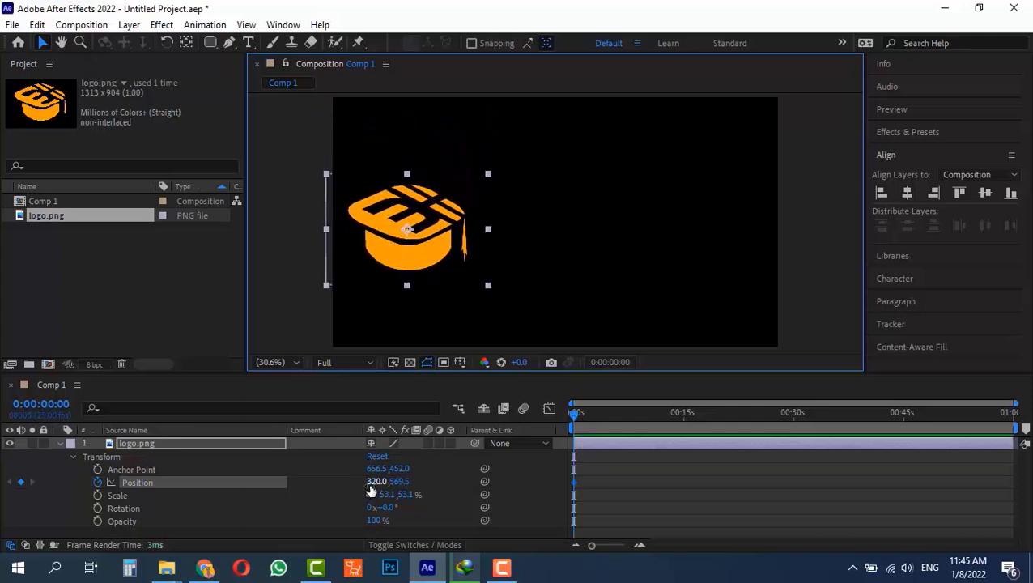
pyautogui.press('Return')
pyautogui.click(376, 481)
pyautogui.click(377, 482)
pyautogui.press('Return')
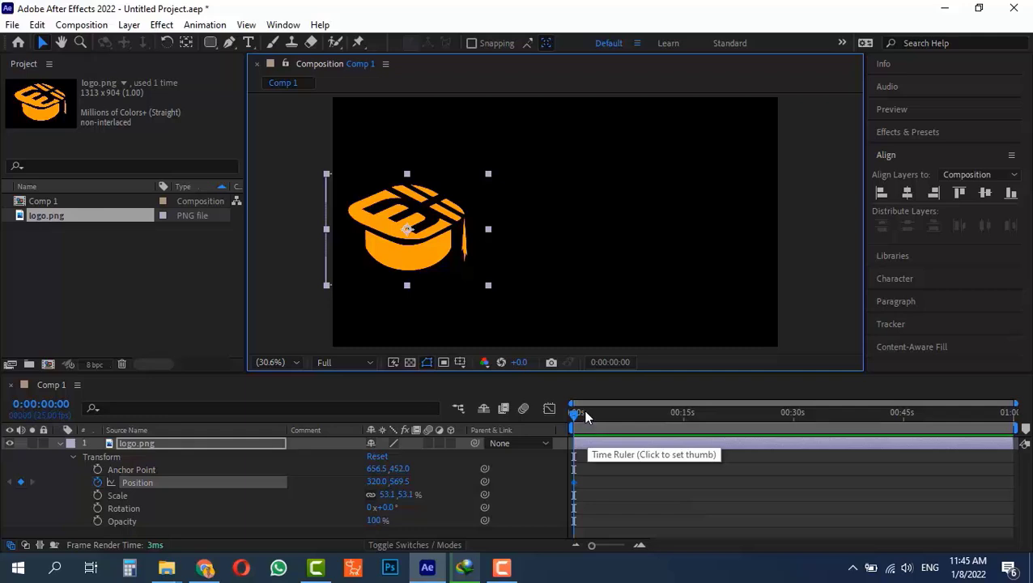
pyautogui.moveTo(586, 415)
pyautogui.mouseDown()
pyautogui.moveTo(684, 422)
pyautogui.moveTo(573, 423)
pyautogui.moveTo(588, 425)
pyautogui.mouseUp()
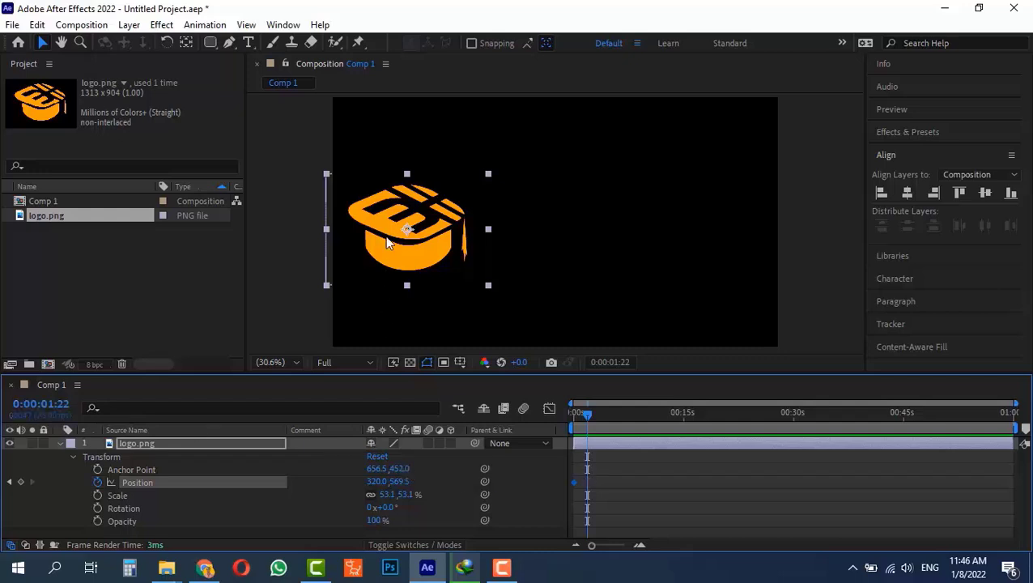
# At 0:00:01:22 place the logo at the right edge (1665.1, 582.5) and preview the slide.
pyautogui.moveTo(386, 235); pyautogui.dragTo(701, 239)
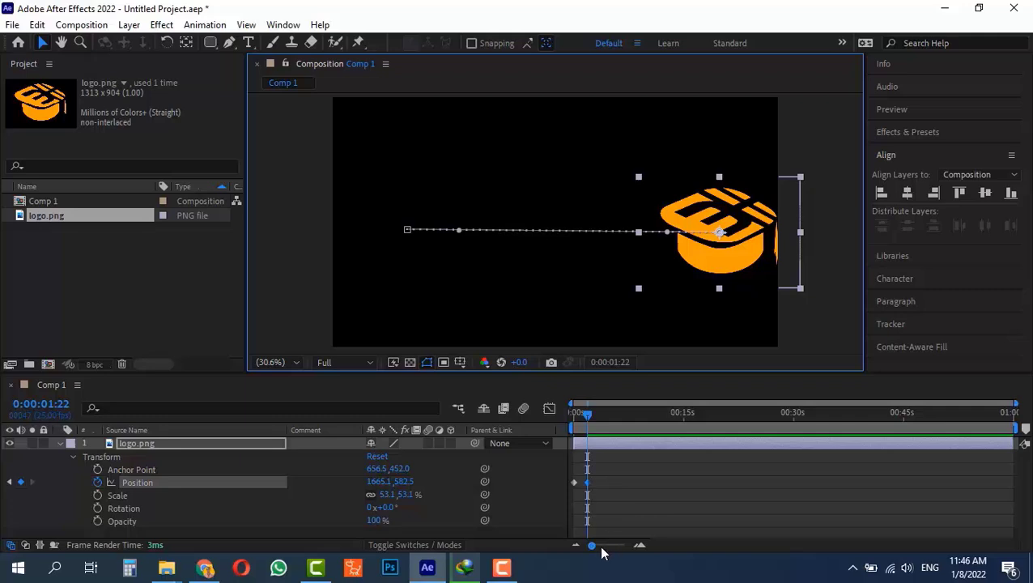
pyautogui.moveTo(591, 545); pyautogui.dragTo(620, 547)
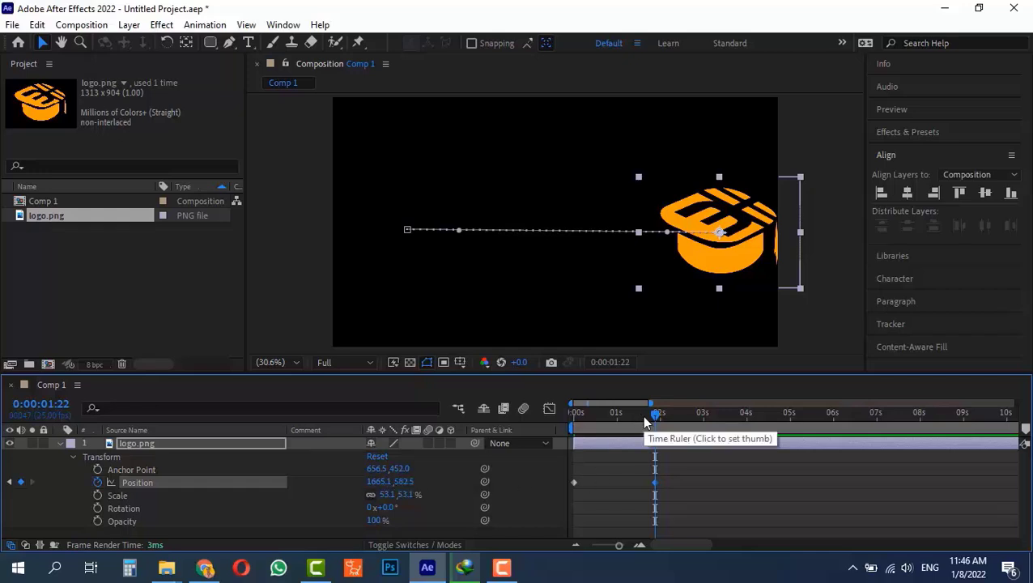
pyautogui.moveTo(642, 414); pyautogui.dragTo(548, 417)
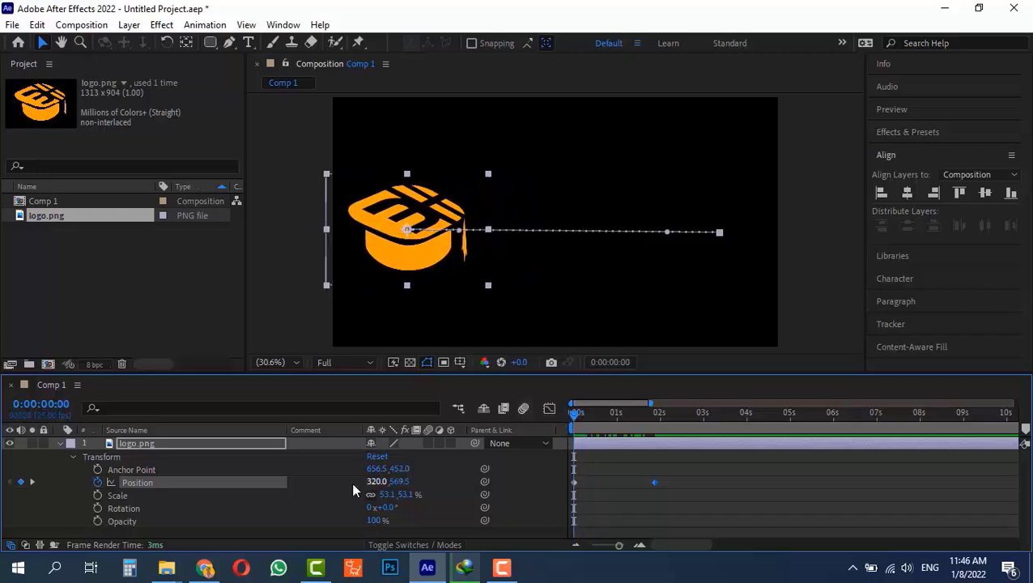
pyautogui.click(647, 414)
pyautogui.moveTo(646, 413); pyautogui.dragTo(655, 413)
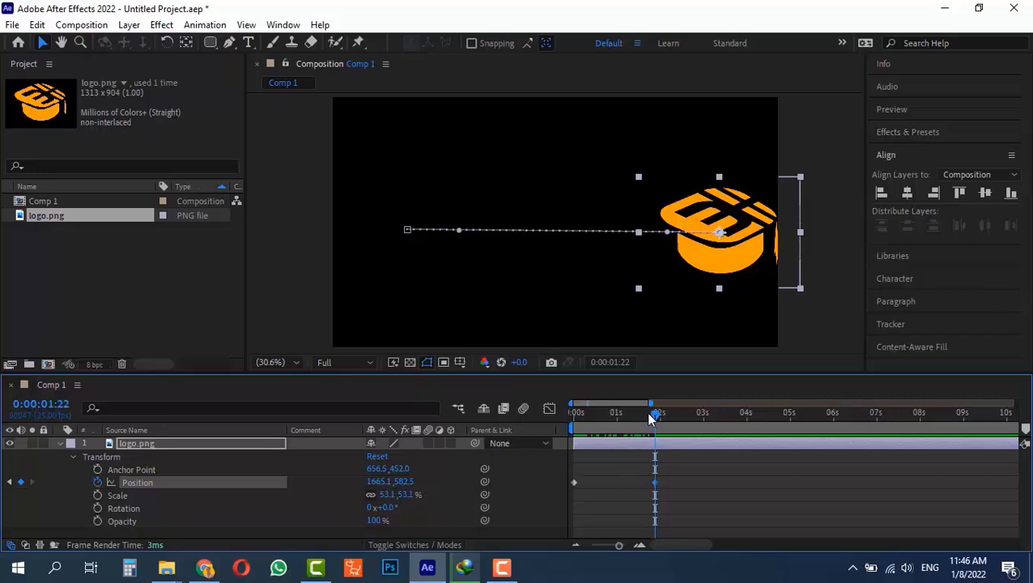
pyautogui.moveTo(578, 421); pyautogui.dragTo(722, 462)
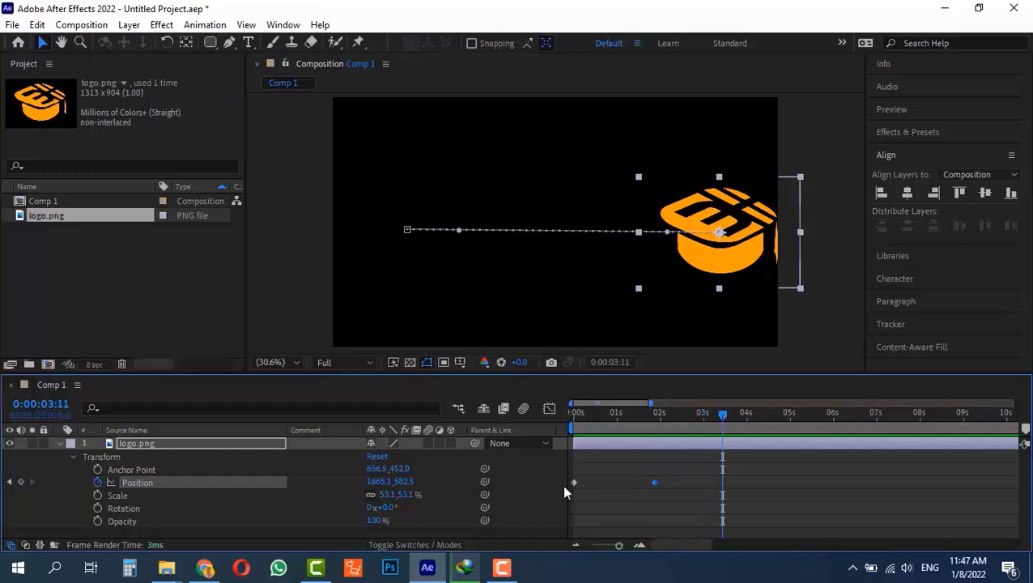
pyautogui.moveTo(573, 484)
# Return to the first frame and scrub forward to preview the logo sliding right.
pyautogui.click(575, 413)
pyautogui.press('Home')
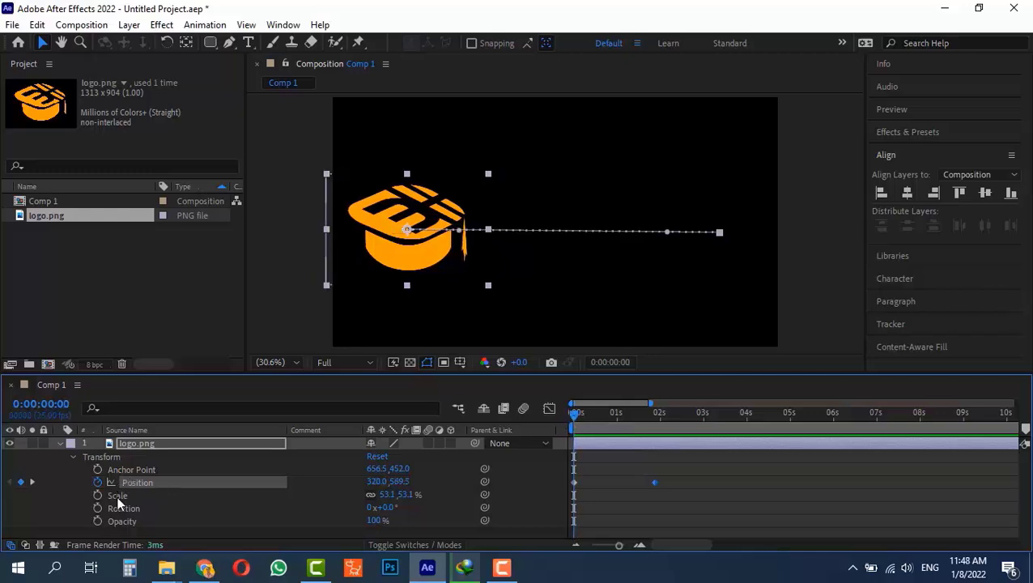
pyautogui.moveTo(566, 416); pyautogui.dragTo(702, 414)
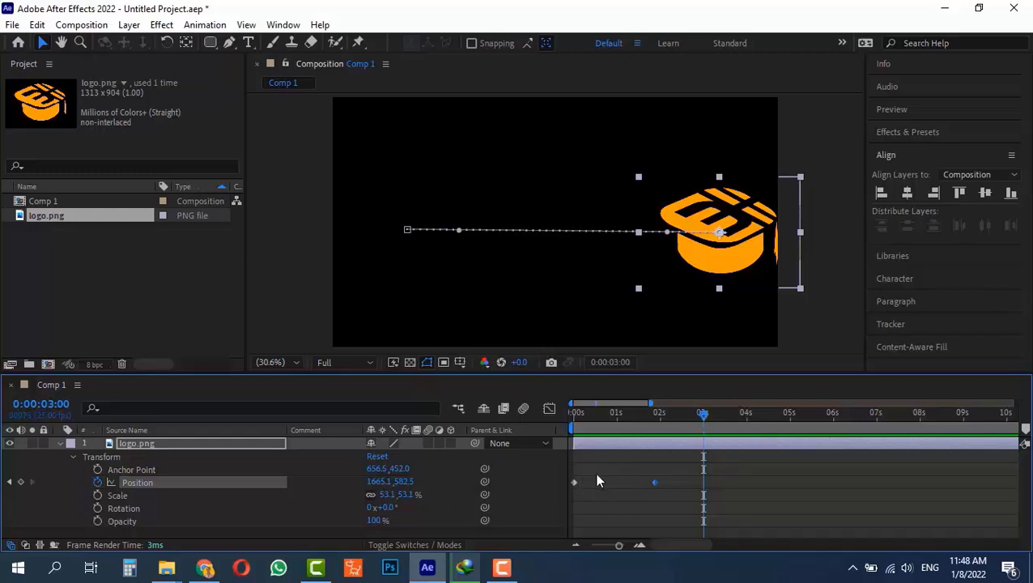
# Copy the first Position keyframe to 0:00:03:00 so the logo returns to 320.0, 569.5.
pyautogui.moveTo(583, 477)
pyautogui.mouseDown()
pyautogui.moveTo(560, 512)
pyautogui.moveTo(582, 473)
pyautogui.moveTo(563, 497)
pyautogui.moveTo(578, 489)
pyautogui.mouseUp()
pyautogui.hotkey('ctrl', 'c')
pyautogui.hotkey('ctrl', 'v')
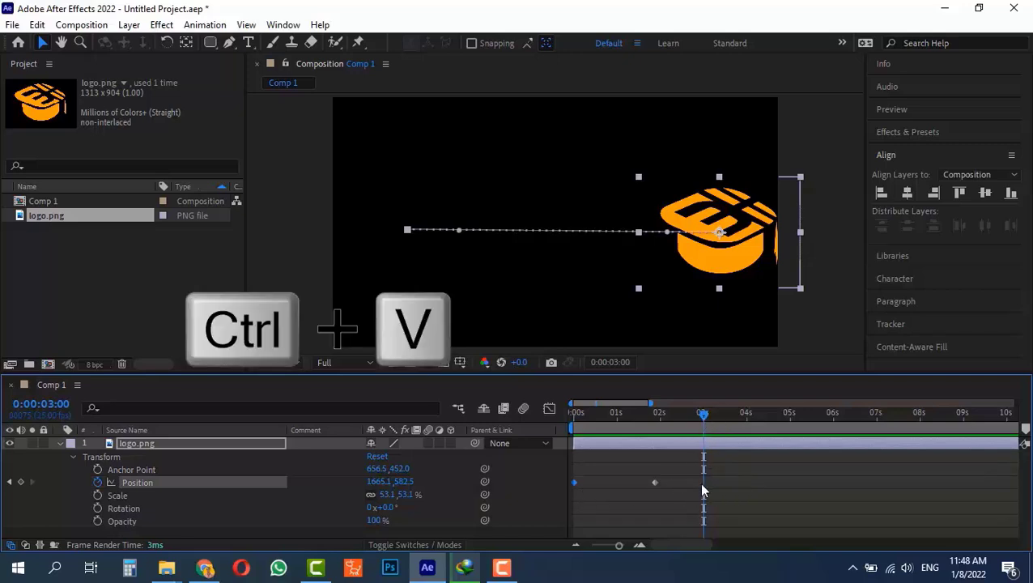
pyautogui.click(703, 414)
pyautogui.click(704, 414)
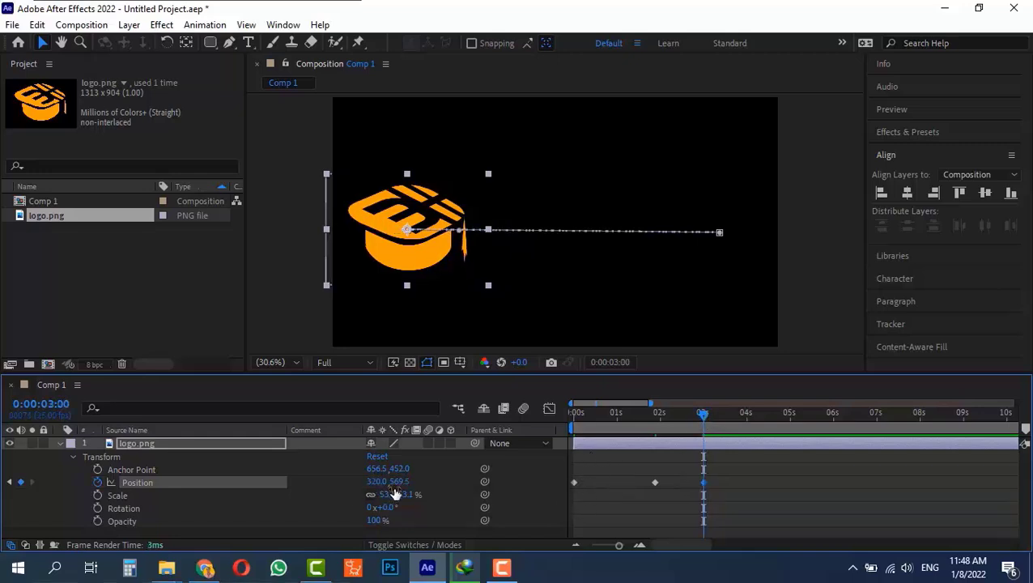
pyautogui.moveTo(703, 415); pyautogui.dragTo(566, 456)
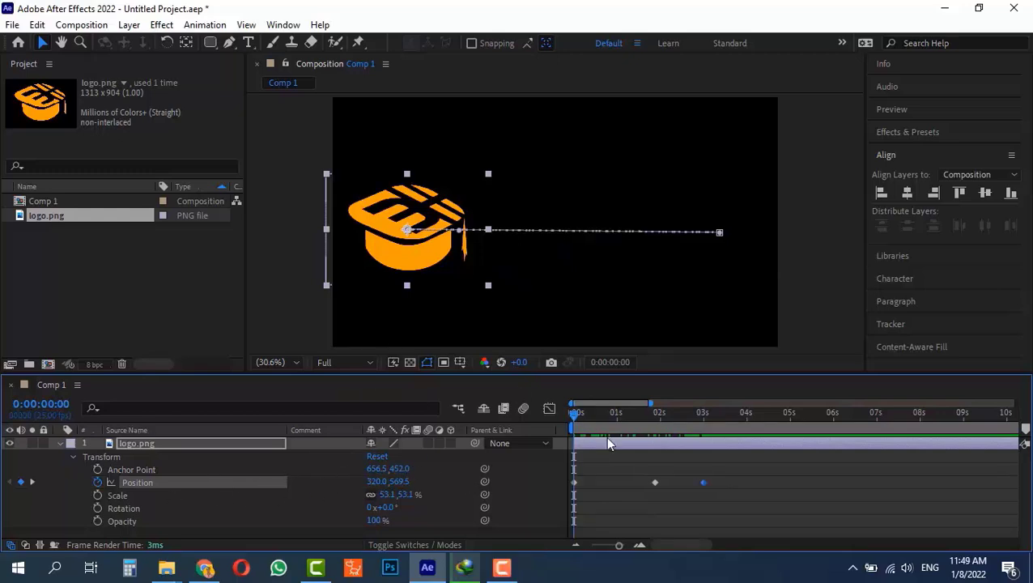
# Add a Scale keyframe at 0:00 and shrink the logo to about 12.1%.
pyautogui.moveTo(600, 425); pyautogui.dragTo(540, 424)
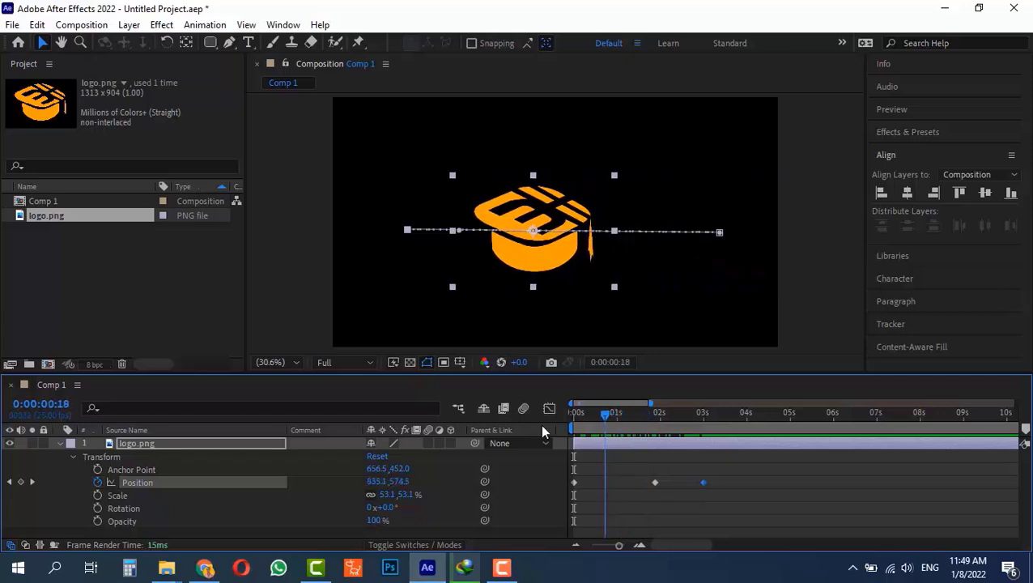
pyautogui.click(97, 495)
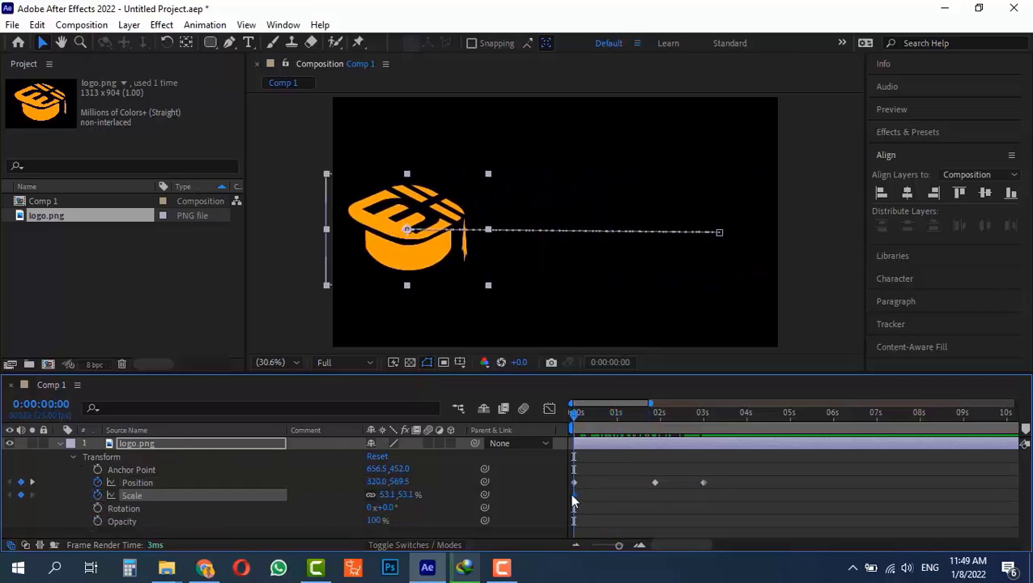
pyautogui.click(617, 495)
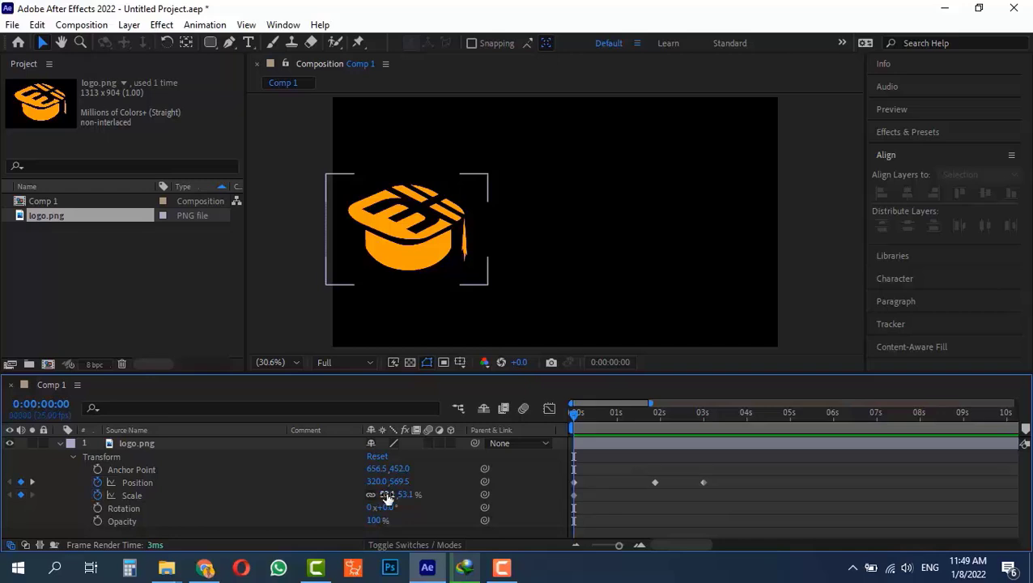
pyautogui.moveTo(387, 496); pyautogui.dragTo(352, 494)
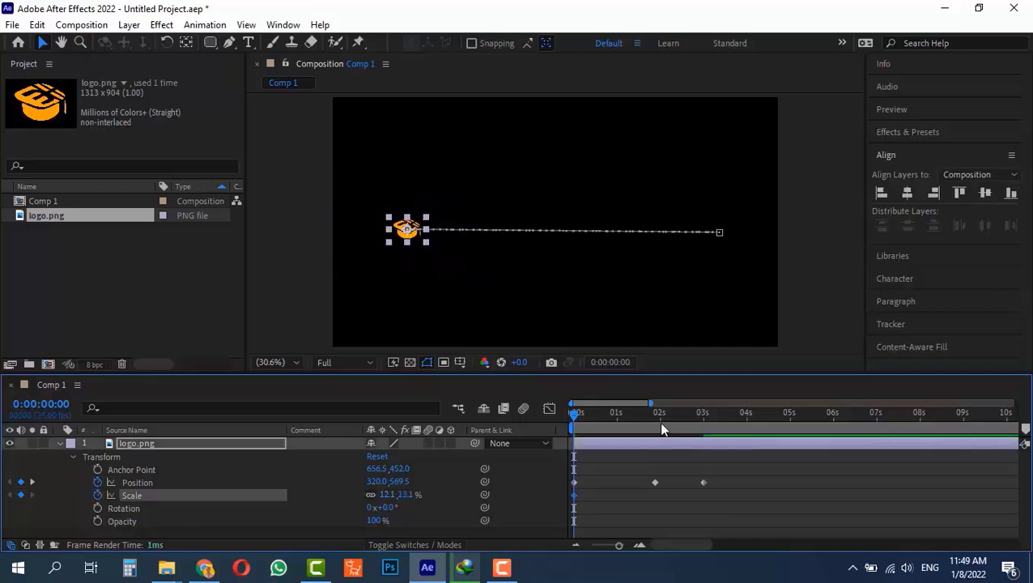
pyautogui.moveTo(655, 414); pyautogui.dragTo(655, 440)
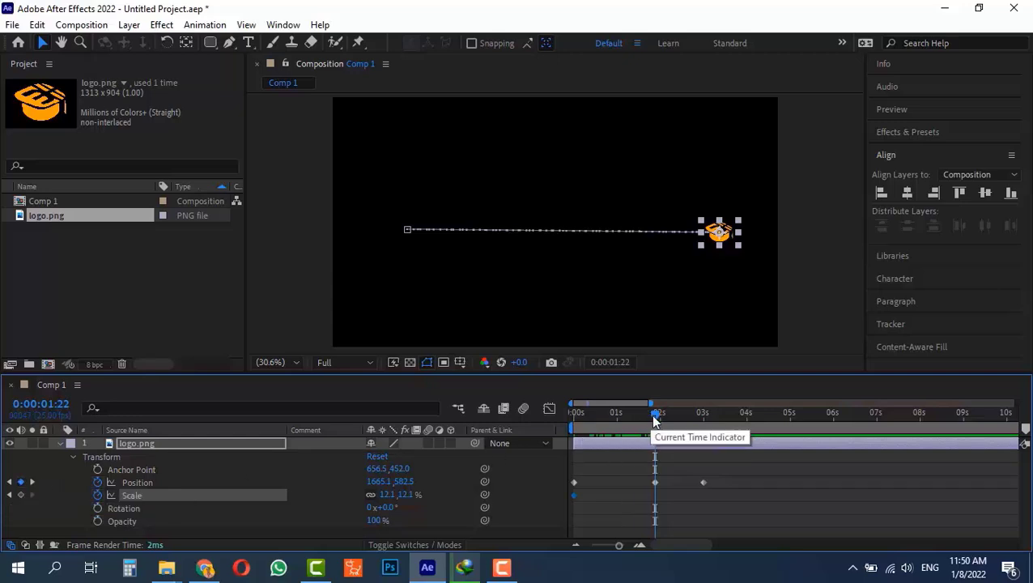
# Move the playhead to 0:00:01:22 and add a Scale keyframe for the logo there.
pyautogui.moveTo(654, 421); pyautogui.dragTo(657, 416)
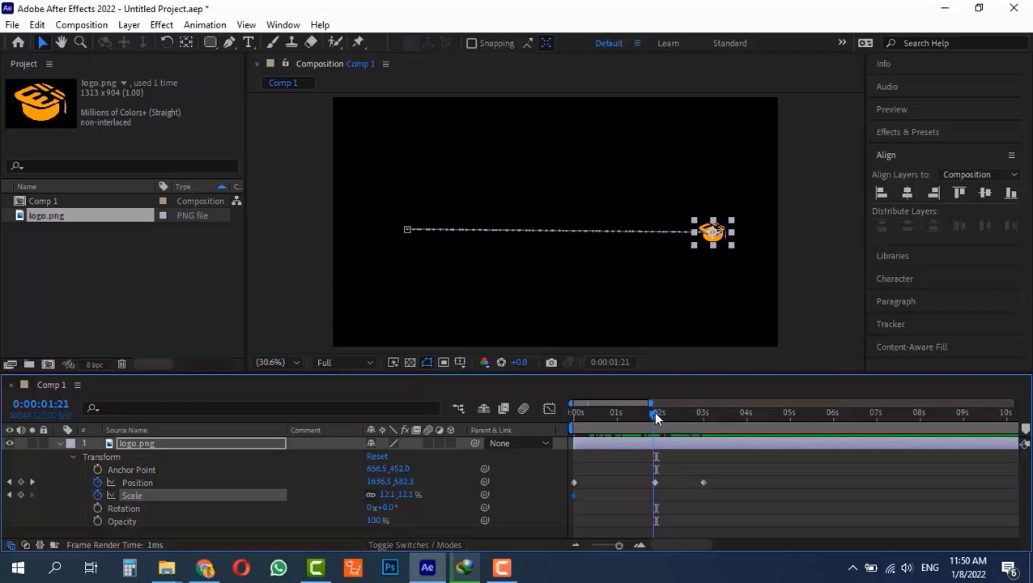
pyautogui.press('shift')
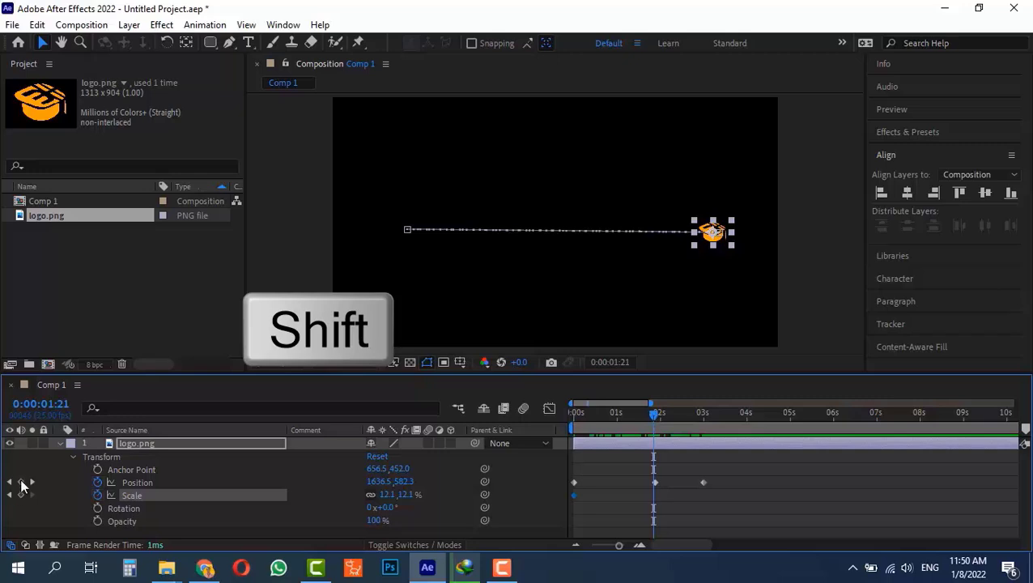
pyautogui.moveTo(650, 416)
pyautogui.mouseDown()
pyautogui.moveTo(686, 429)
pyautogui.moveTo(655, 429)
pyautogui.mouseUp()
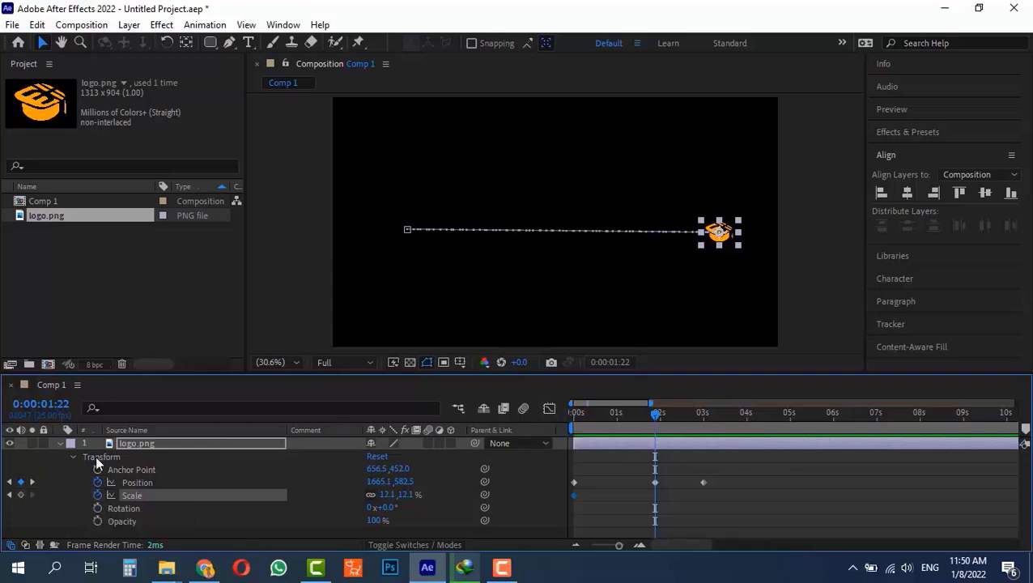
pyautogui.click(21, 495)
pyautogui.moveTo(641, 416); pyautogui.dragTo(658, 440)
# Enlarge the logo's Scale at 0:00:01:22 to 66.1%, previewing the growth from the start.
pyautogui.moveTo(387, 496); pyautogui.dragTo(427, 515)
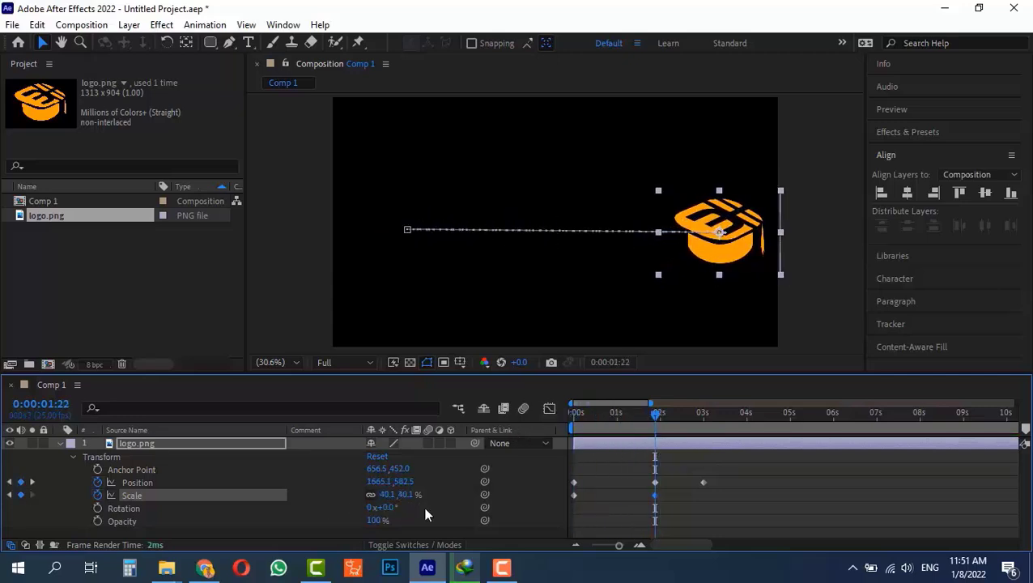
pyautogui.moveTo(657, 416); pyautogui.dragTo(654, 461)
pyautogui.moveTo(394, 494); pyautogui.dragTo(429, 495)
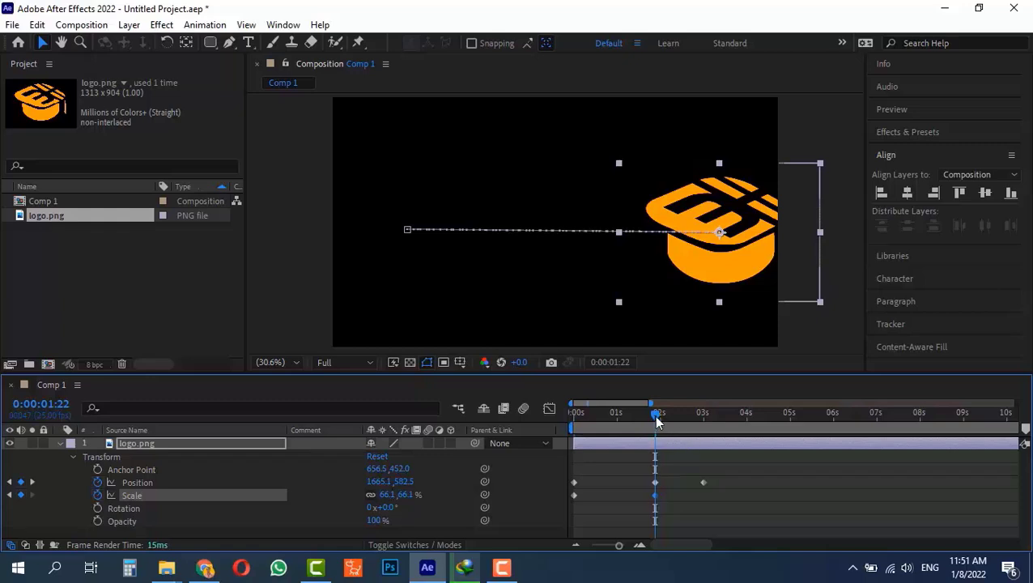
pyautogui.moveTo(656, 421); pyautogui.dragTo(609, 442)
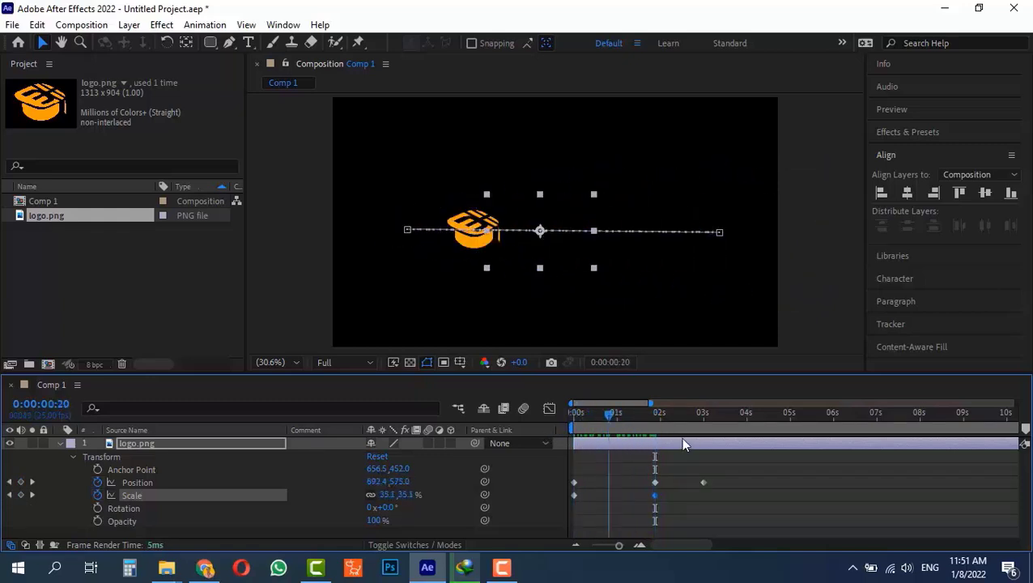
pyautogui.moveTo(683, 443); pyautogui.dragTo(656, 442)
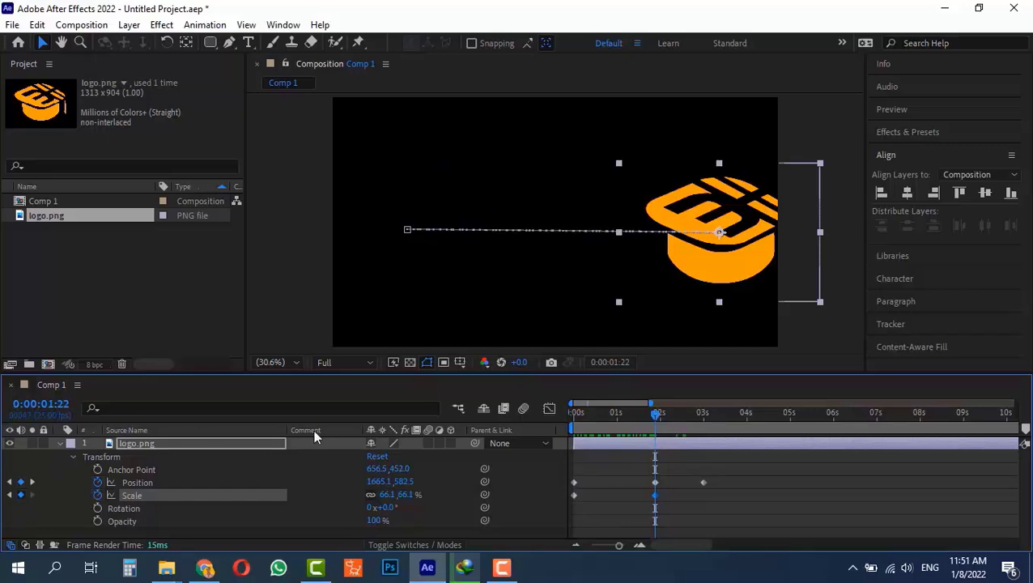
pyautogui.click(20, 494)
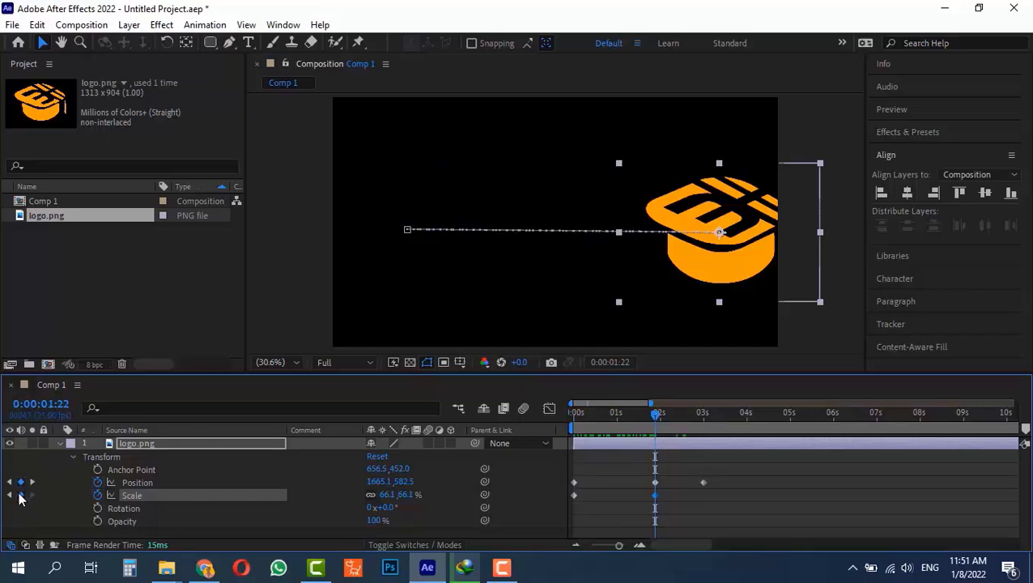
pyautogui.click(702, 415)
# Add a Position keyframe at 0:00:04:24 to hold the logo at the left.
pyautogui.click(704, 416)
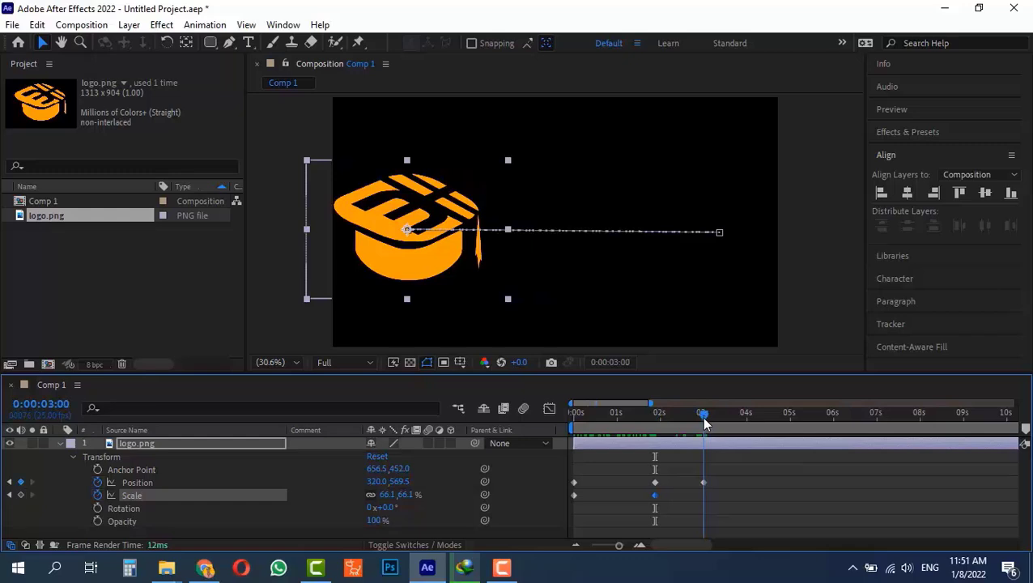
pyautogui.moveTo(713, 423); pyautogui.dragTo(785, 450)
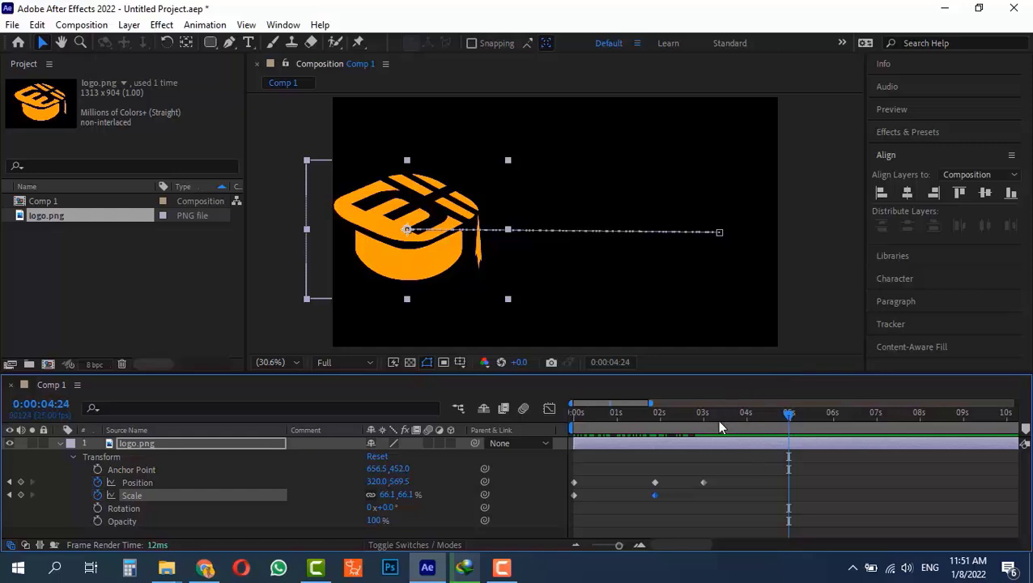
pyautogui.click(21, 481)
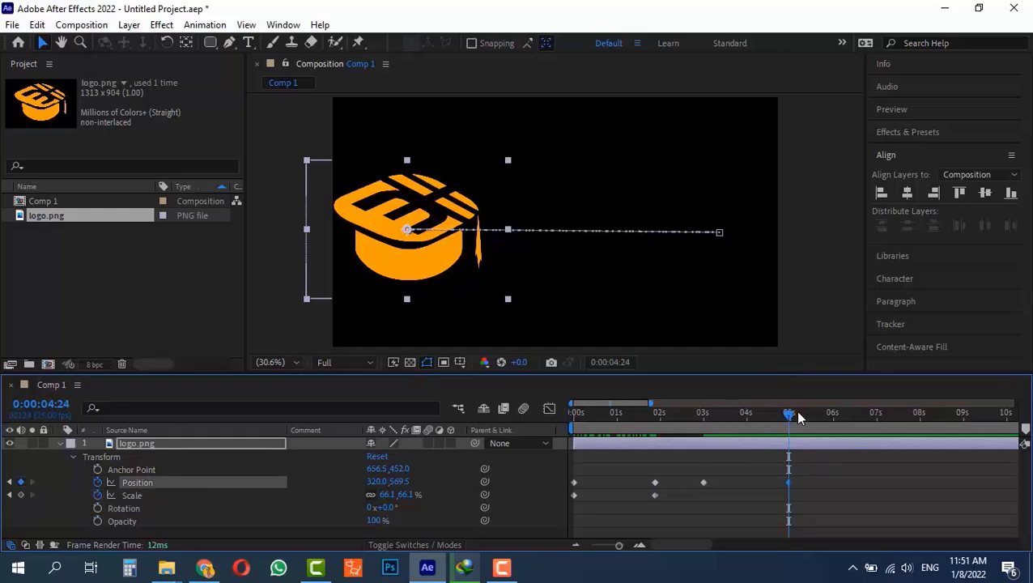
# At 0:00:06:24 move the logo up toward the top right to 901.0, 318.5.
pyautogui.moveTo(798, 410); pyautogui.dragTo(876, 426)
pyautogui.click(417, 208)
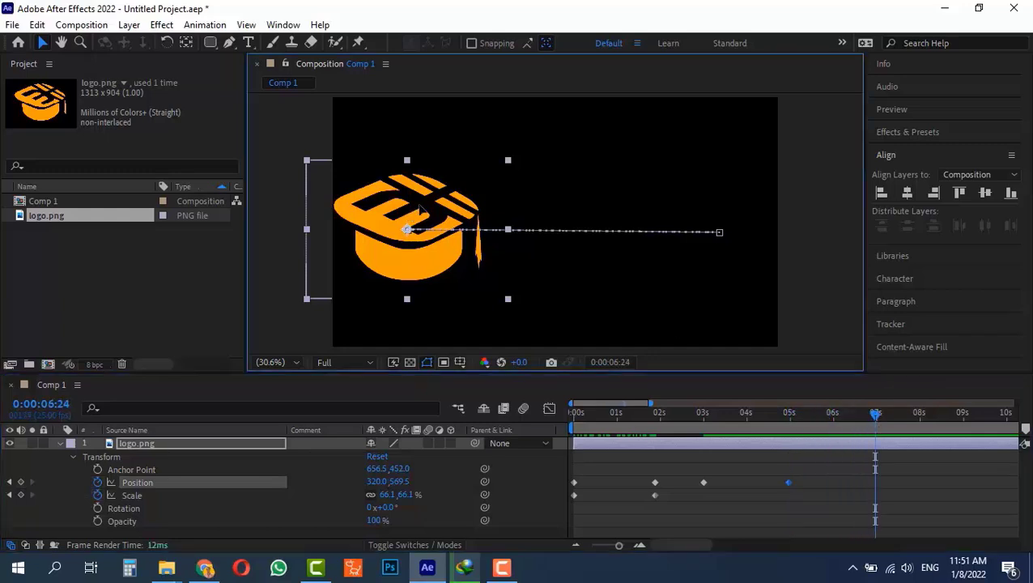
pyautogui.moveTo(421, 209); pyautogui.dragTo(604, 129)
pyautogui.moveTo(837, 414); pyautogui.dragTo(702, 414)
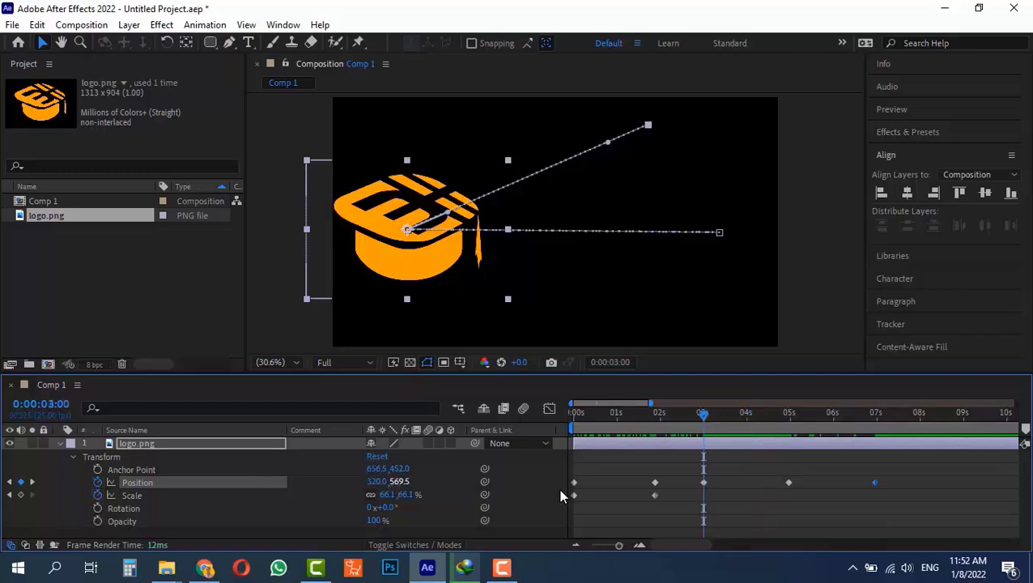
pyautogui.moveTo(734, 431); pyautogui.dragTo(787, 453)
pyautogui.click(704, 483)
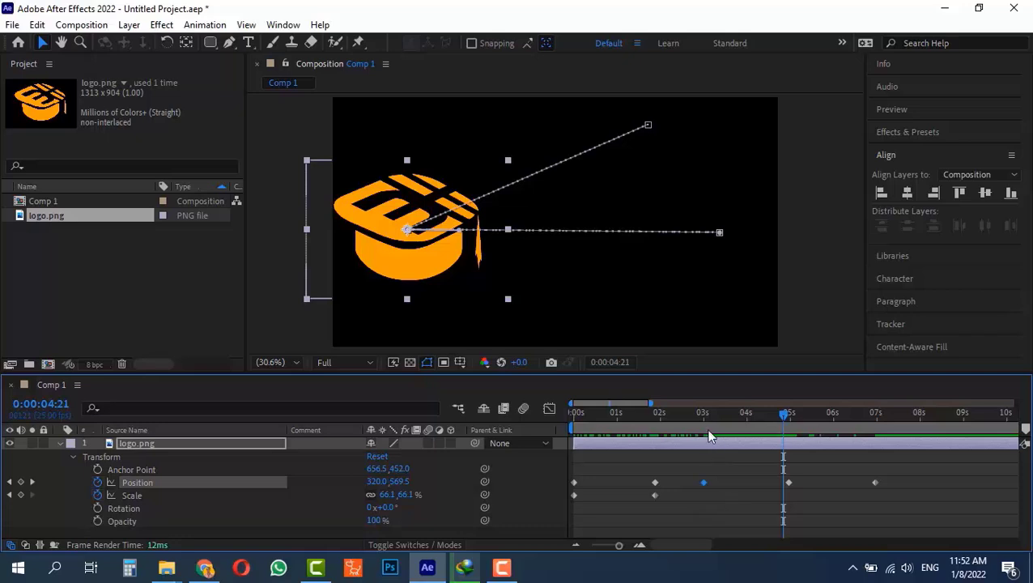
pyautogui.moveTo(752, 418); pyautogui.dragTo(790, 439)
pyautogui.moveTo(800, 473); pyautogui.dragTo(778, 497)
pyautogui.press('Delete')
pyautogui.moveTo(703, 429); pyautogui.dragTo(789, 445)
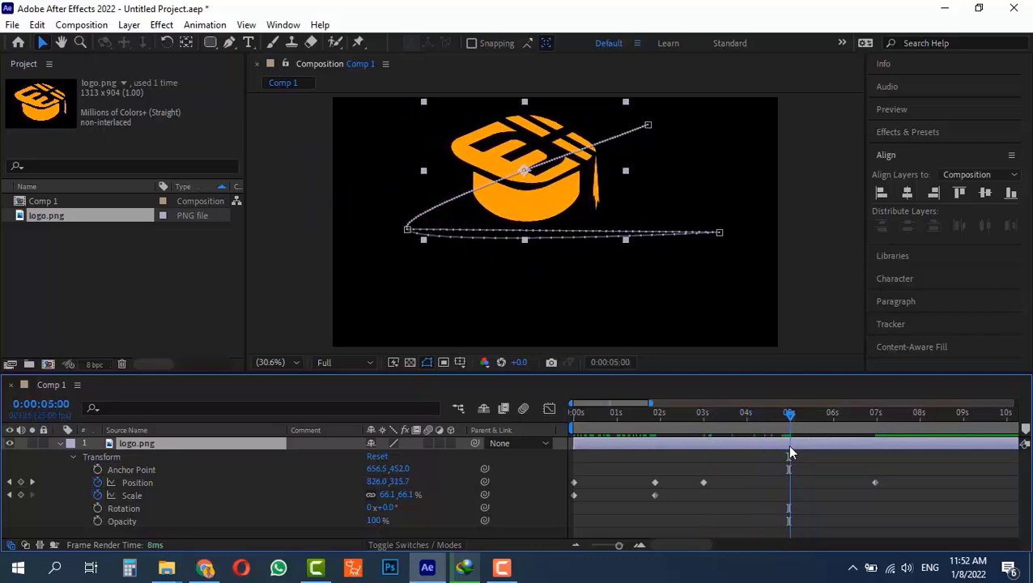
pyautogui.hotkey('ctrl', 'z')
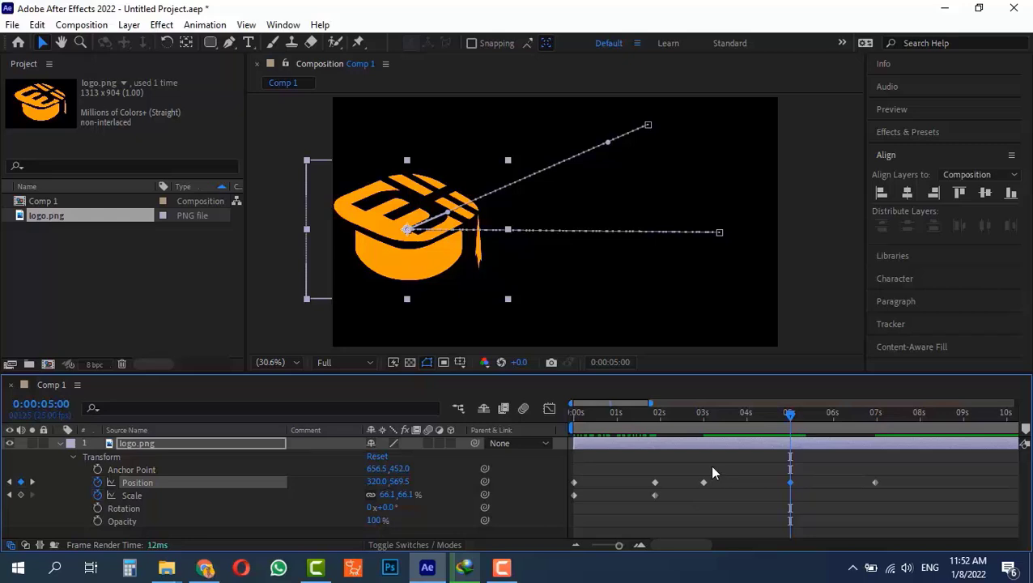
pyautogui.moveTo(713, 471); pyautogui.dragTo(694, 508)
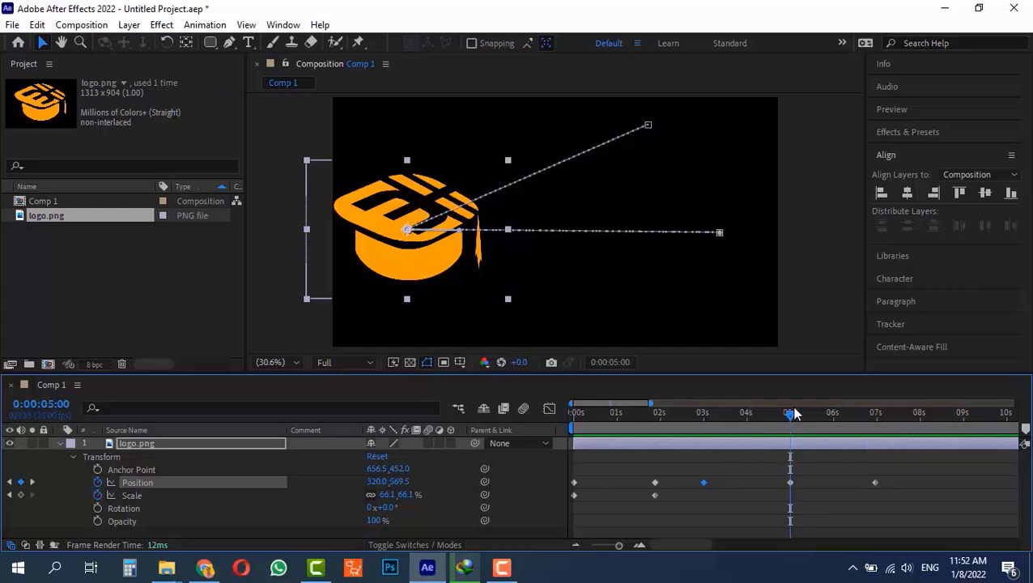
pyautogui.moveTo(786, 419)
pyautogui.mouseDown()
pyautogui.moveTo(793, 428)
pyautogui.moveTo(684, 421)
pyautogui.moveTo(748, 435)
pyautogui.moveTo(767, 429)
pyautogui.mouseUp()
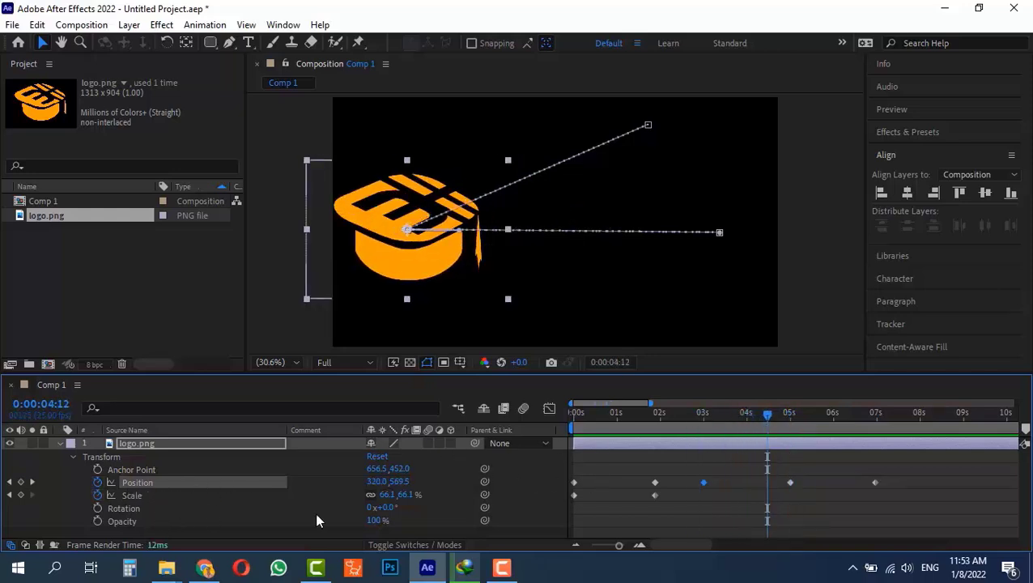
# Copy the 3-second Position keyframe and paste it at 0:00:05:22.
pyautogui.click(123, 522)
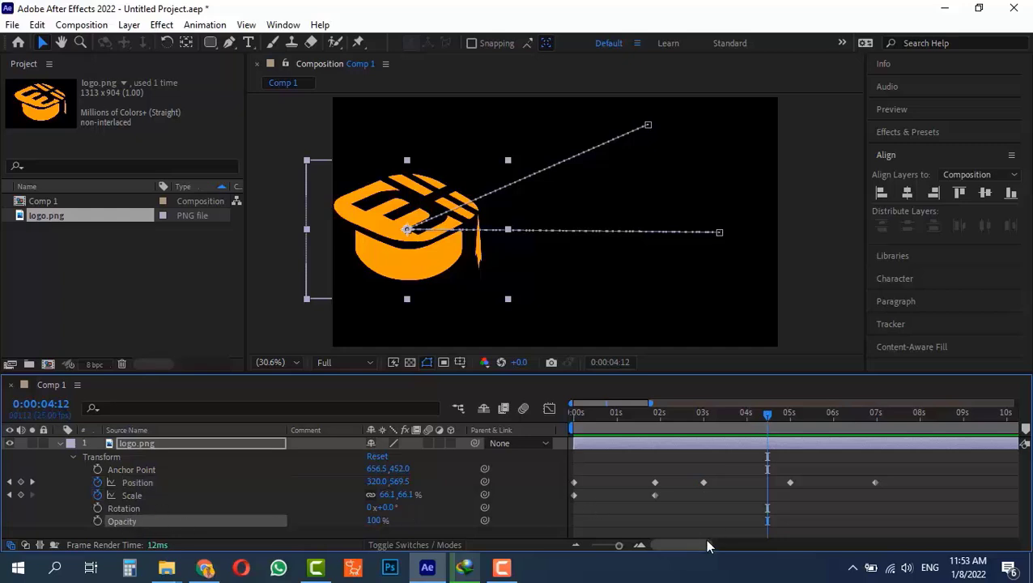
pyautogui.moveTo(713, 470); pyautogui.dragTo(677, 514)
pyautogui.hotkey('ctrl', 'c')
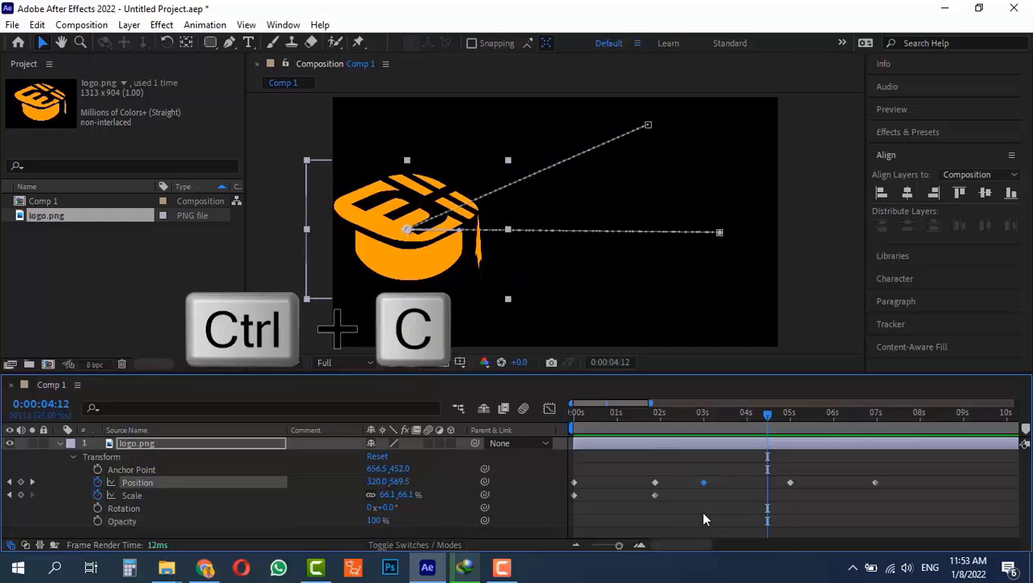
pyautogui.click(790, 420)
pyautogui.moveTo(797, 424); pyautogui.dragTo(829, 418)
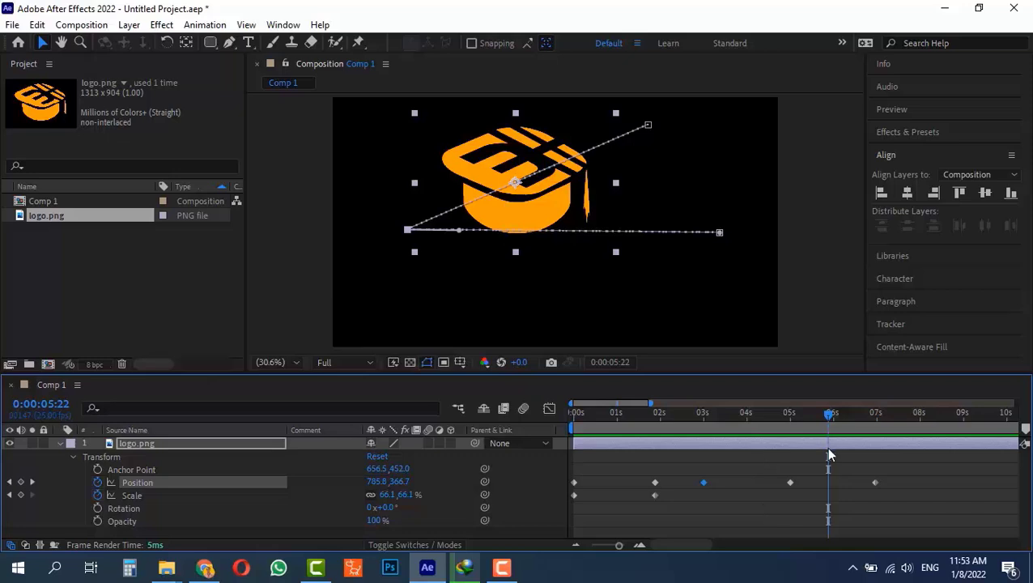
pyautogui.hotkey('ctrl', 'v')
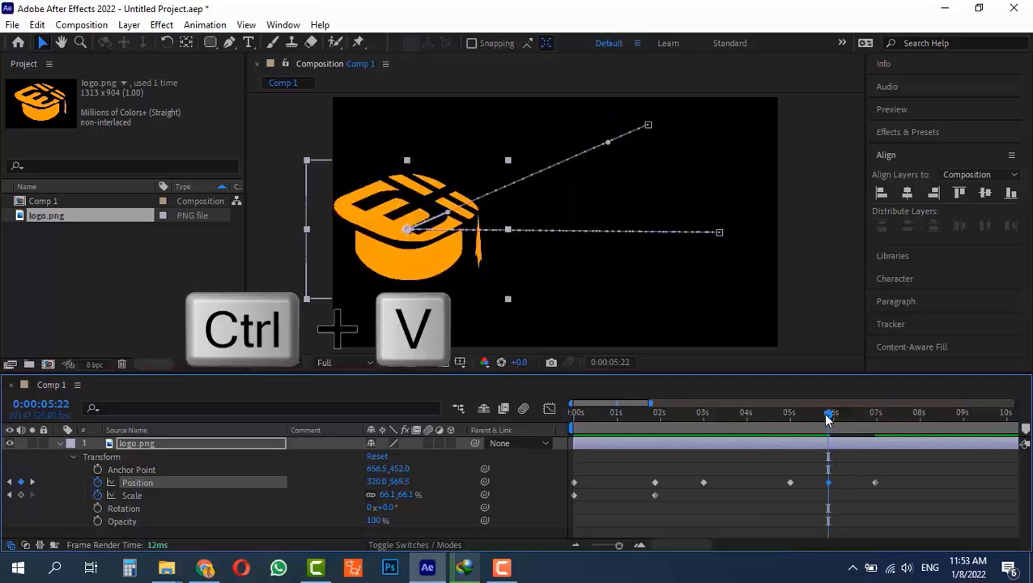
# Preview the motion from 5 to 7 seconds, then delete all the logo's keyframes.
pyautogui.moveTo(828, 419); pyautogui.dragTo(794, 466)
pyautogui.moveTo(786, 467); pyautogui.dragTo(670, 460)
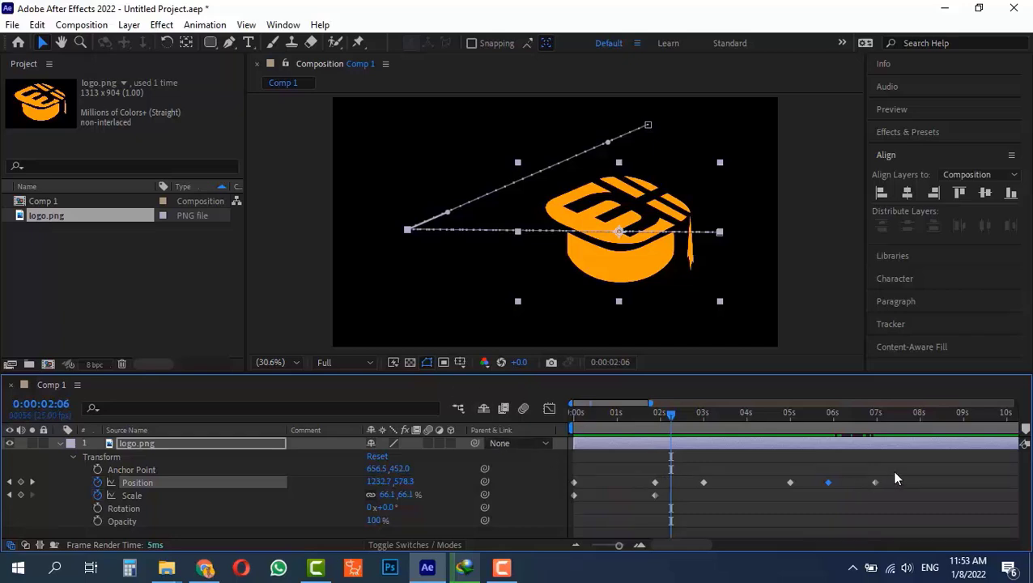
pyautogui.moveTo(891, 471); pyautogui.dragTo(636, 526)
pyautogui.press('Delete')
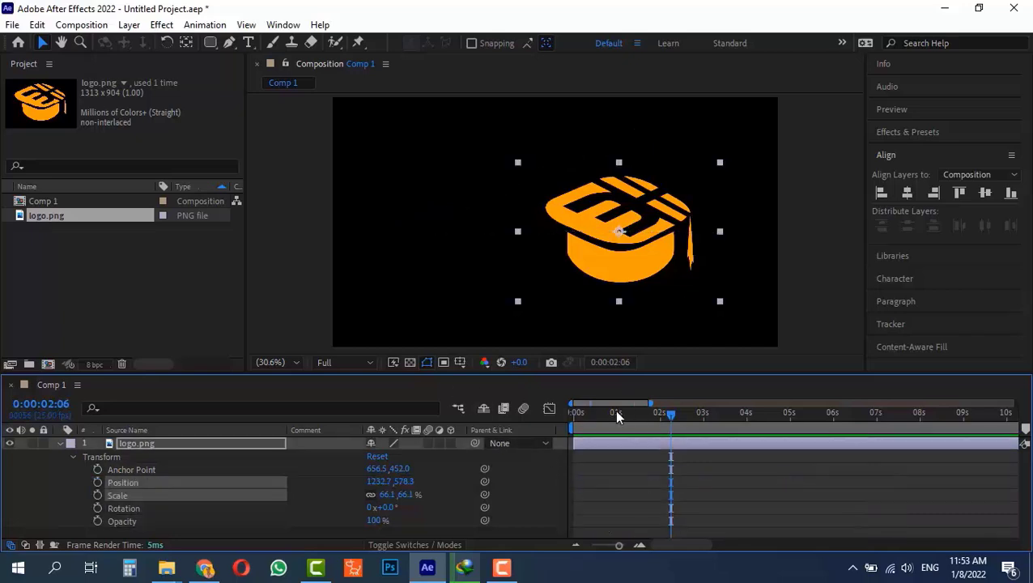
# Undo to restore the keyframes, then clear every Position keyframe from the logo.
pyautogui.press('Home')
pyautogui.hotkey('ctrl', 'z')
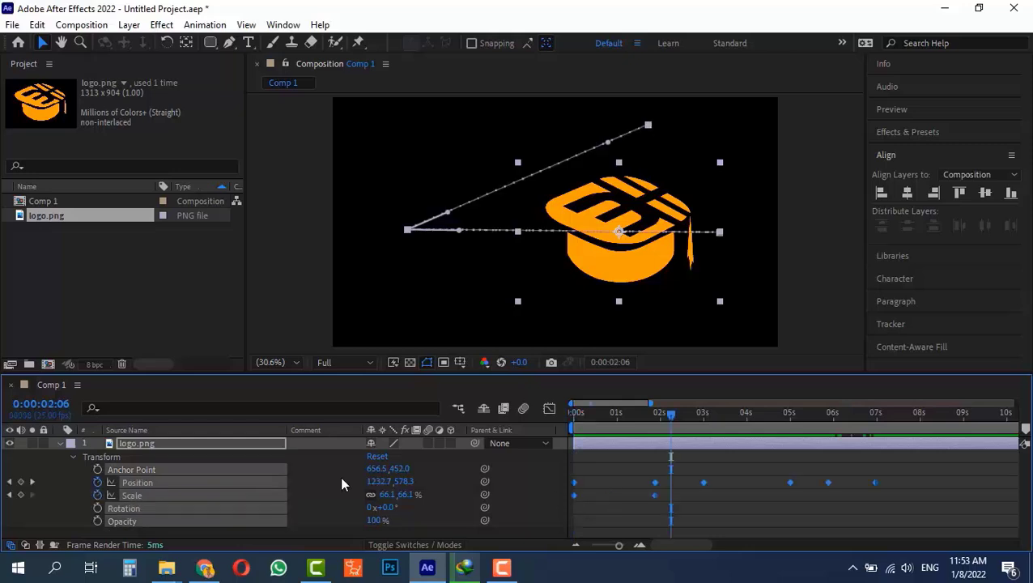
pyautogui.click(725, 511)
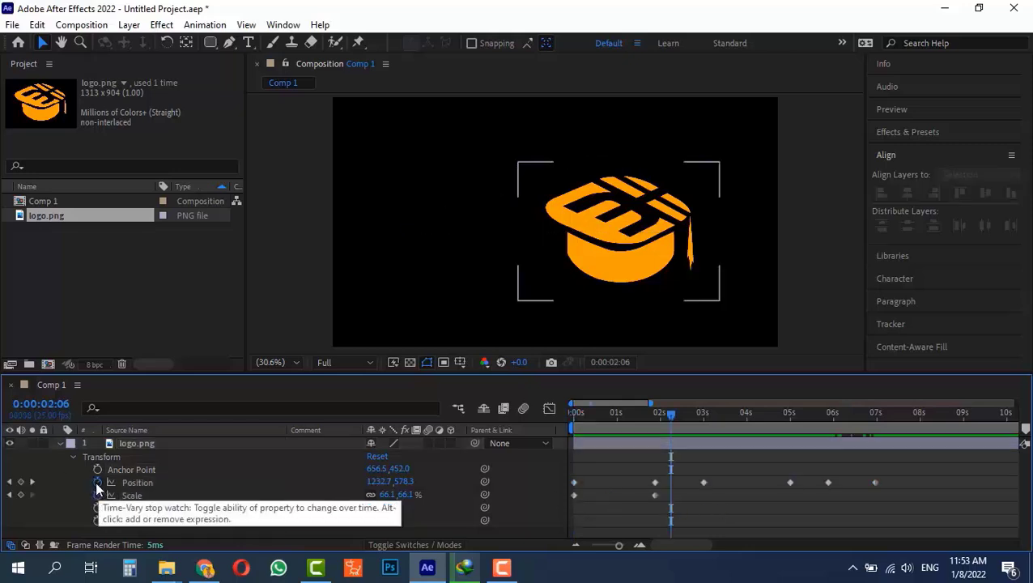
pyautogui.click(97, 482)
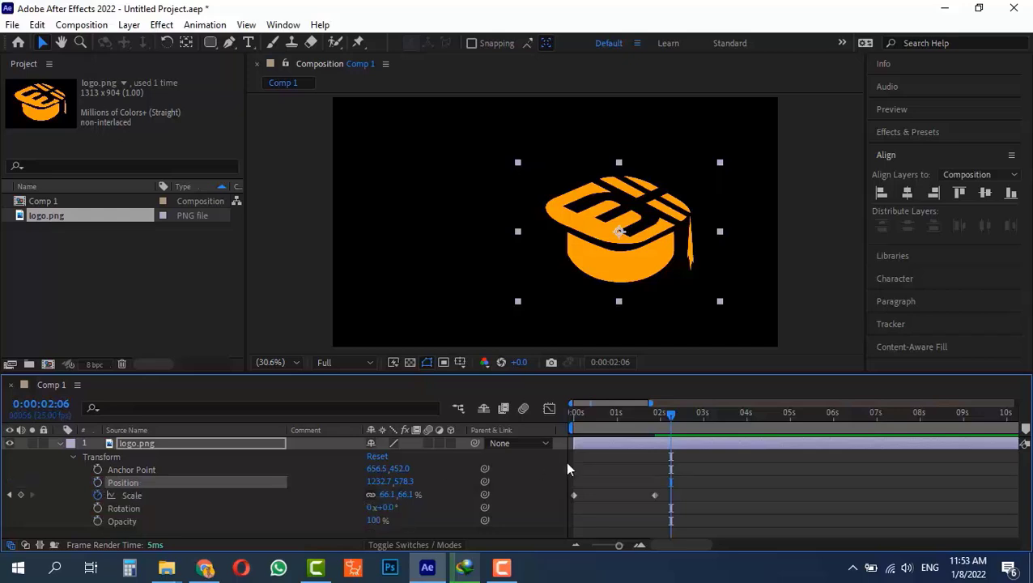
pyautogui.moveTo(667, 414); pyautogui.dragTo(533, 470)
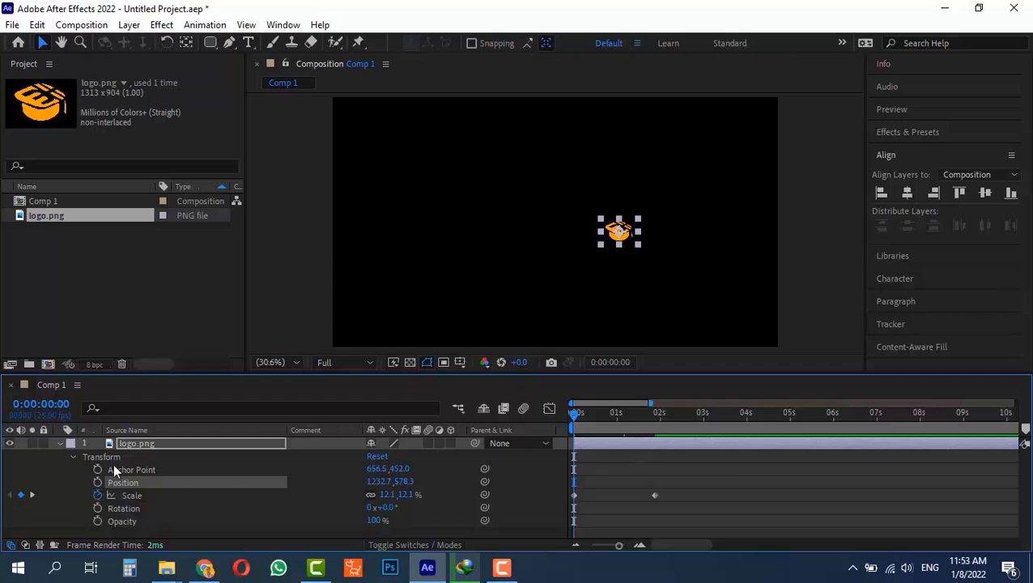
pyautogui.click(97, 482)
pyautogui.moveTo(577, 426); pyautogui.dragTo(156, 483)
pyautogui.click(98, 482)
# Clear all Scale keyframes, leaving the logo static at 66.1% scale, and return to 0:00.
pyautogui.moveTo(569, 418)
pyautogui.mouseDown()
pyautogui.moveTo(636, 409)
pyautogui.moveTo(577, 413)
pyautogui.mouseUp()
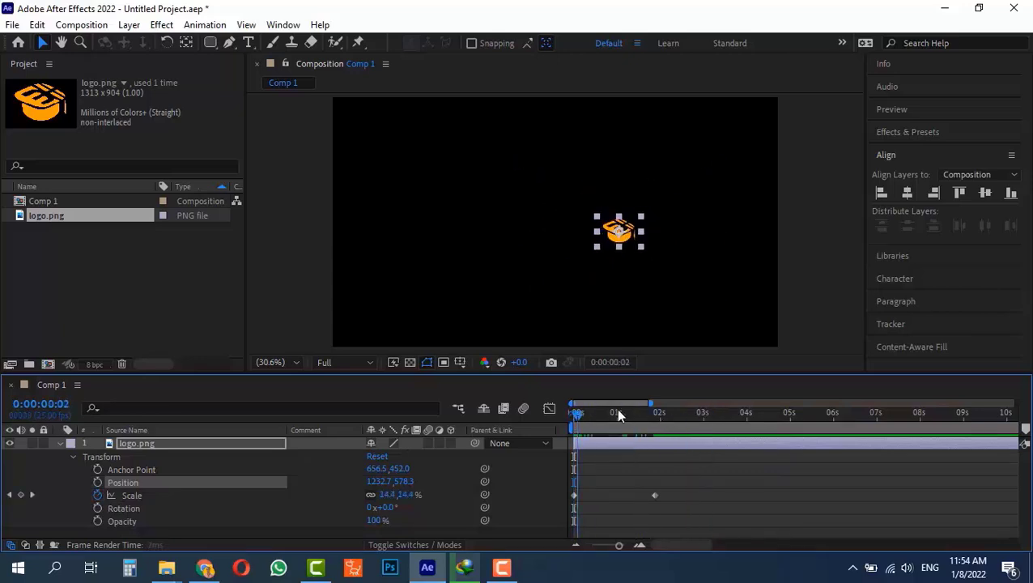
pyautogui.click(691, 413)
pyautogui.click(98, 494)
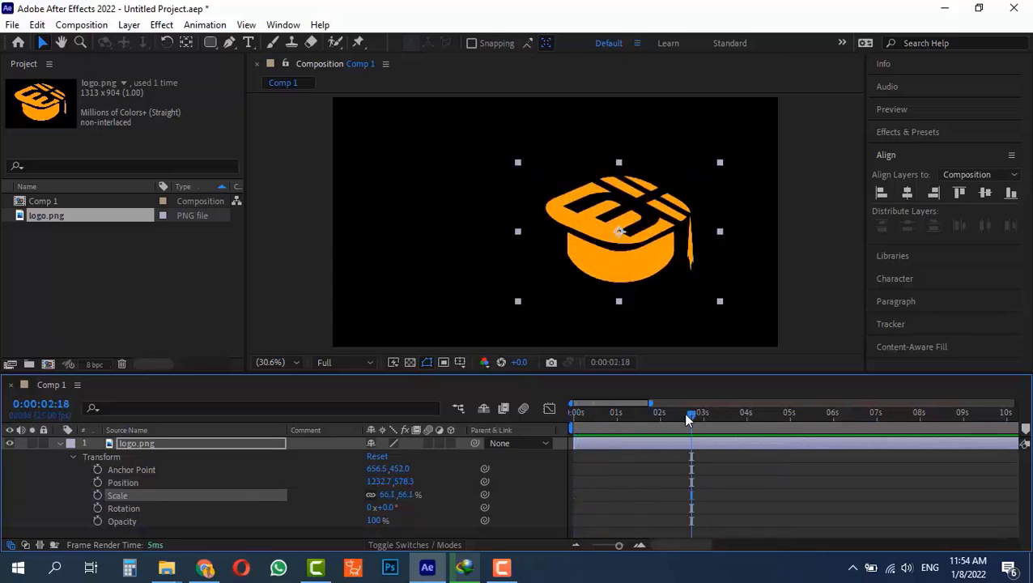
pyautogui.moveTo(687, 418); pyautogui.dragTo(574, 418)
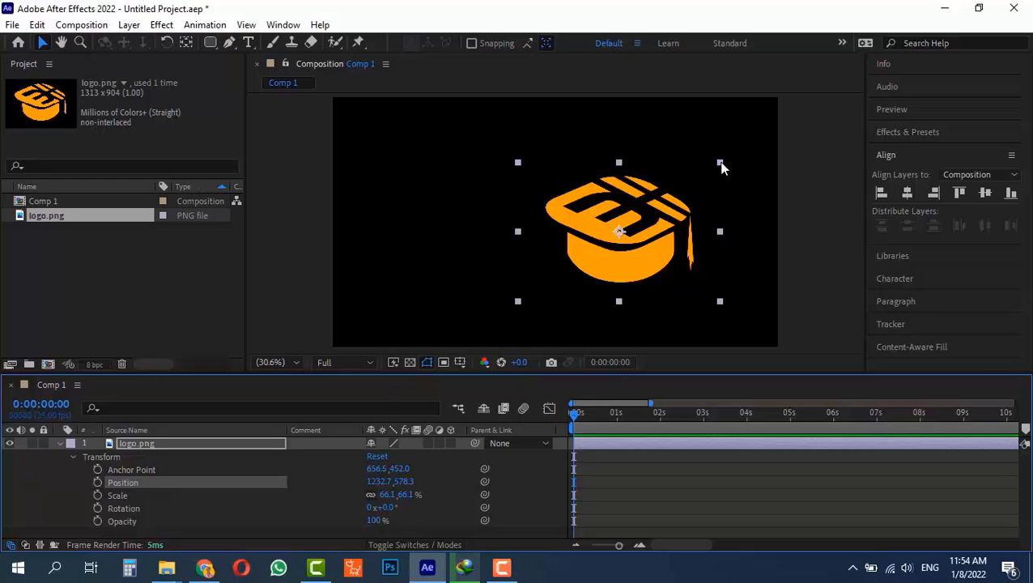
# Scale the logo to about 28%, place it near the left edge at 217.1, 530.2, and show only Position.
pyautogui.moveTo(713, 165); pyautogui.dragTo(418, 219)
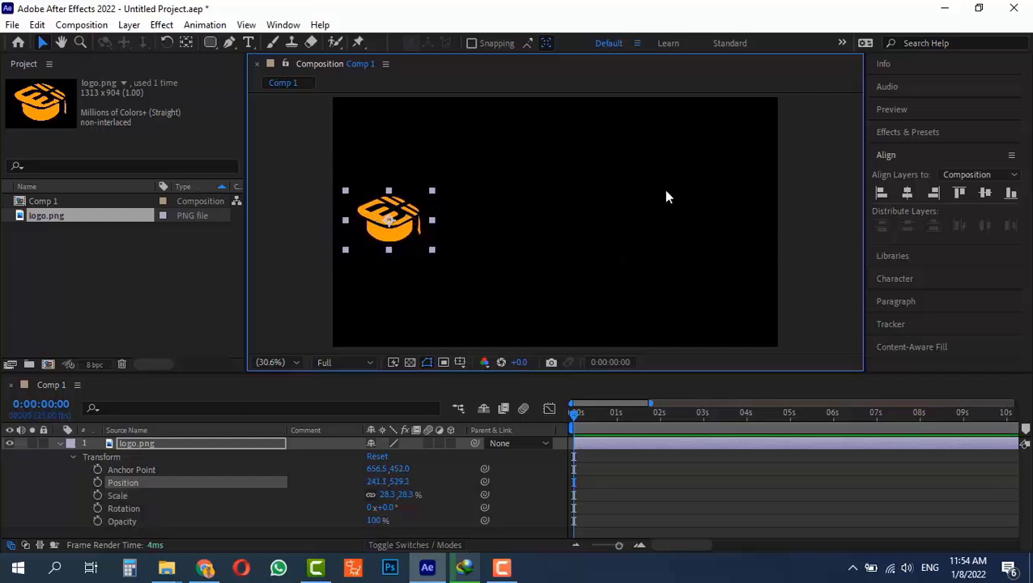
pyautogui.click(148, 443)
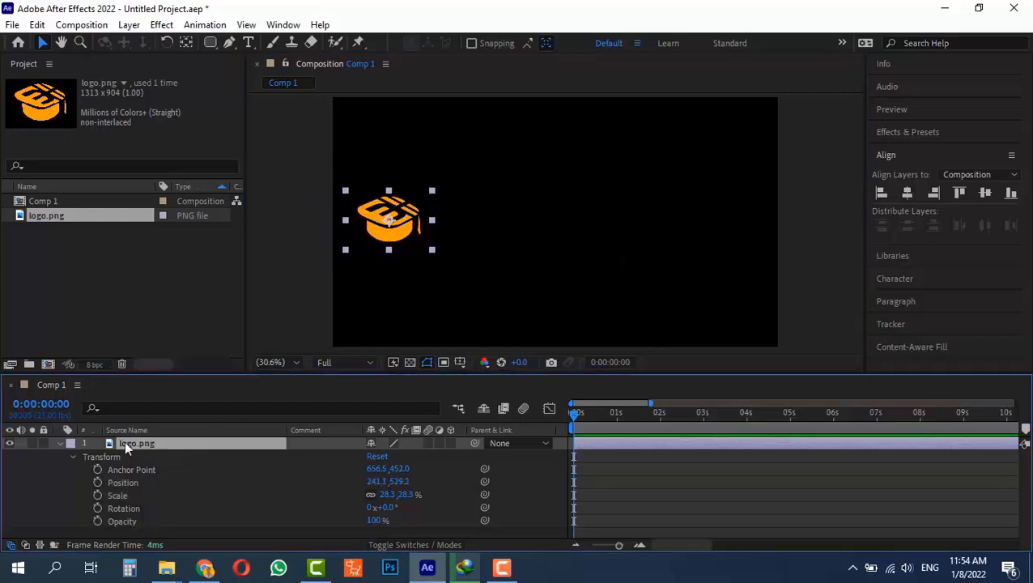
pyautogui.click(70, 456)
pyautogui.click(60, 445)
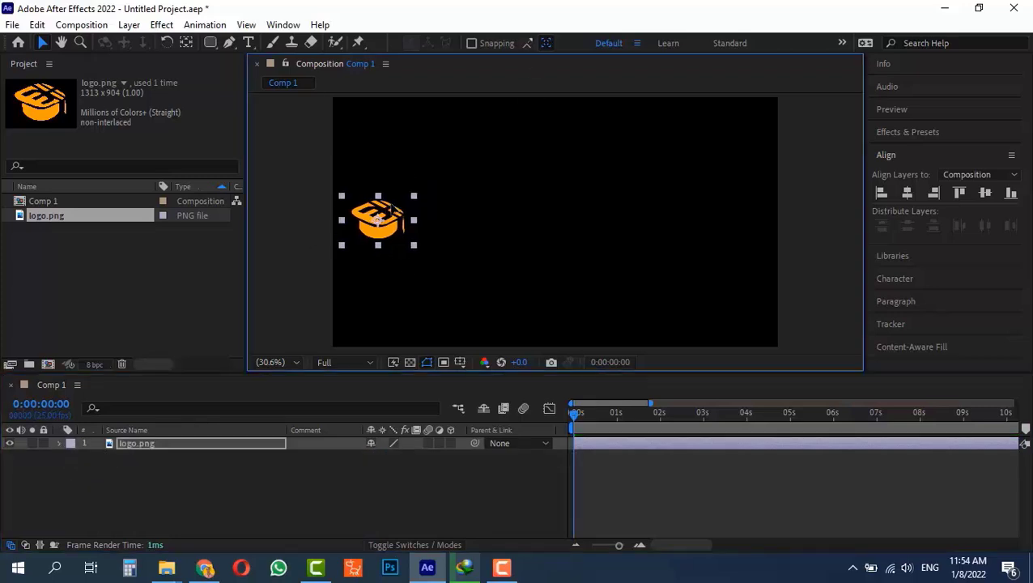
pyautogui.moveTo(378, 205); pyautogui.dragTo(384, 205)
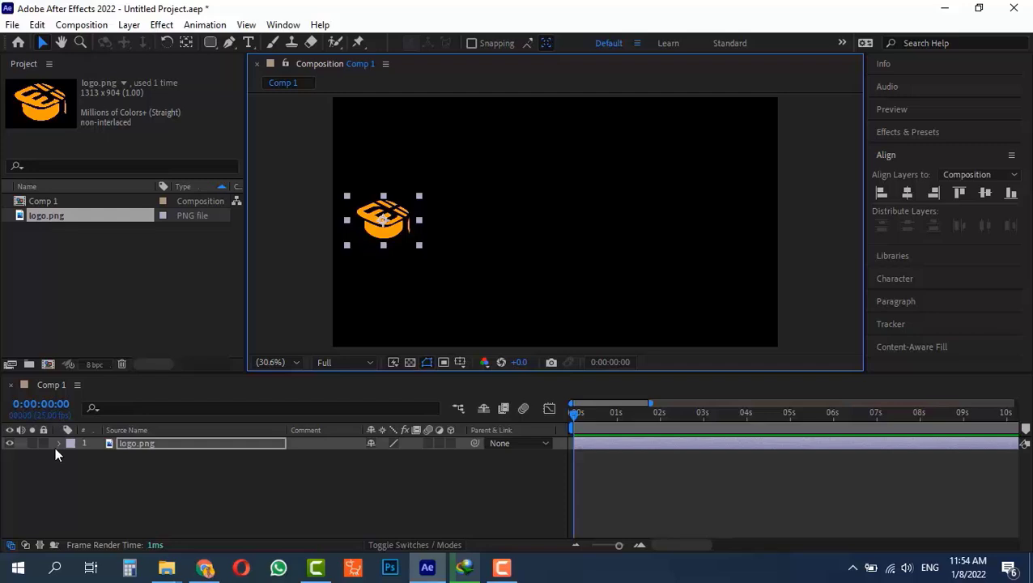
pyautogui.press('p')
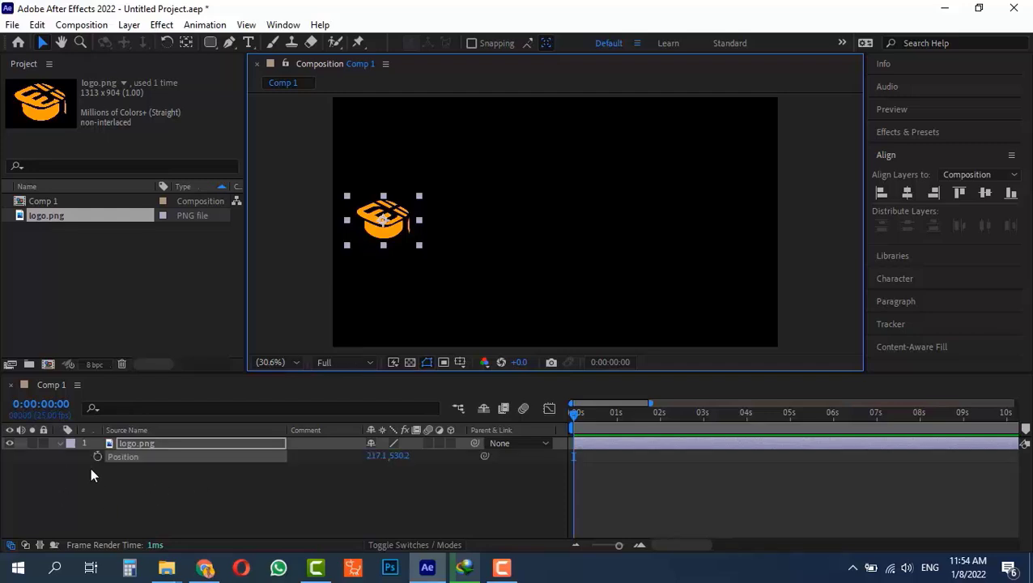
# Keyframe Position at 0s and move the logo right to 1301.0, 525.5 near 1 second.
pyautogui.click(96, 456)
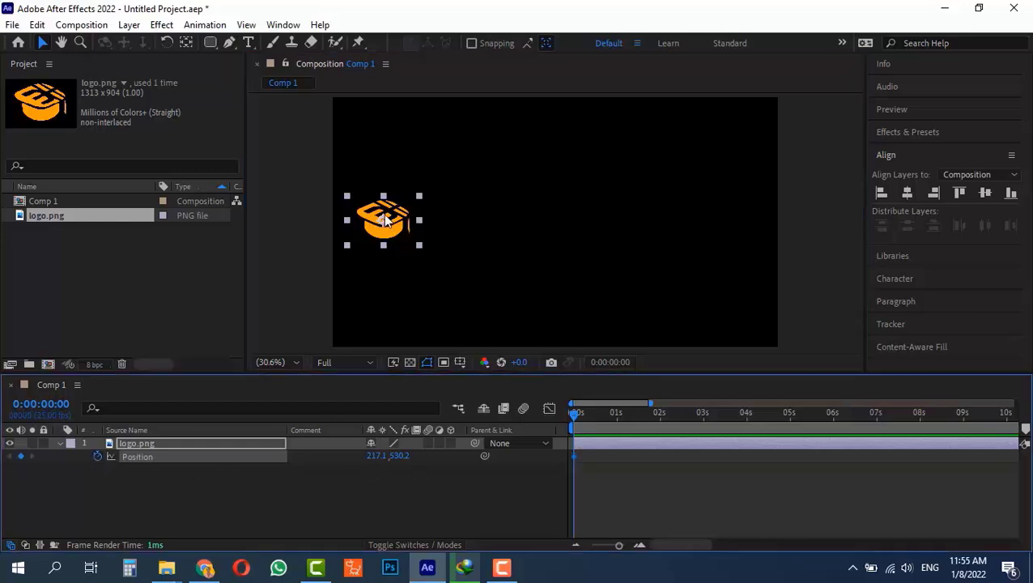
pyautogui.moveTo(612, 412); pyautogui.dragTo(618, 420)
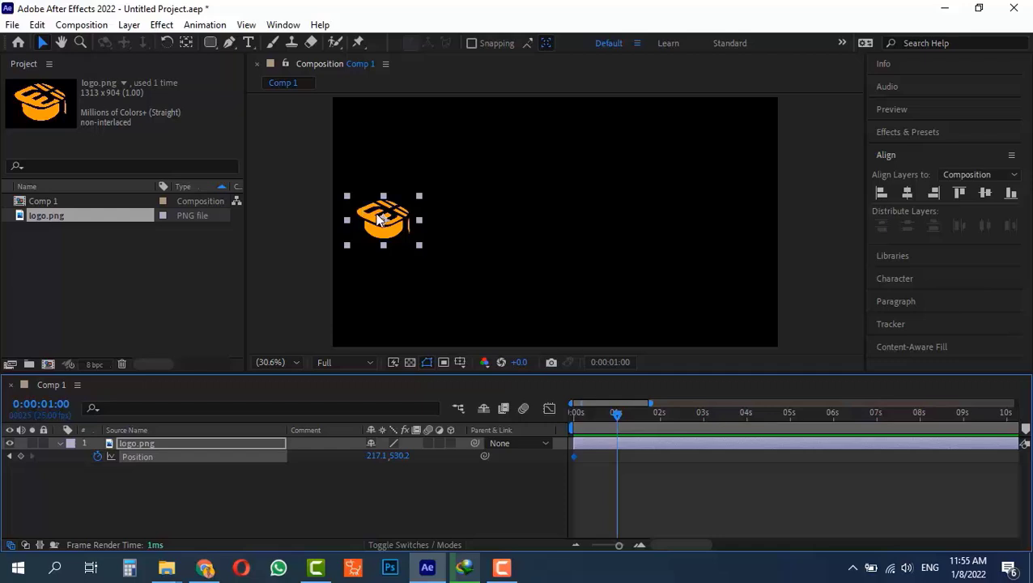
pyautogui.moveTo(376, 219); pyautogui.dragTo(741, 212)
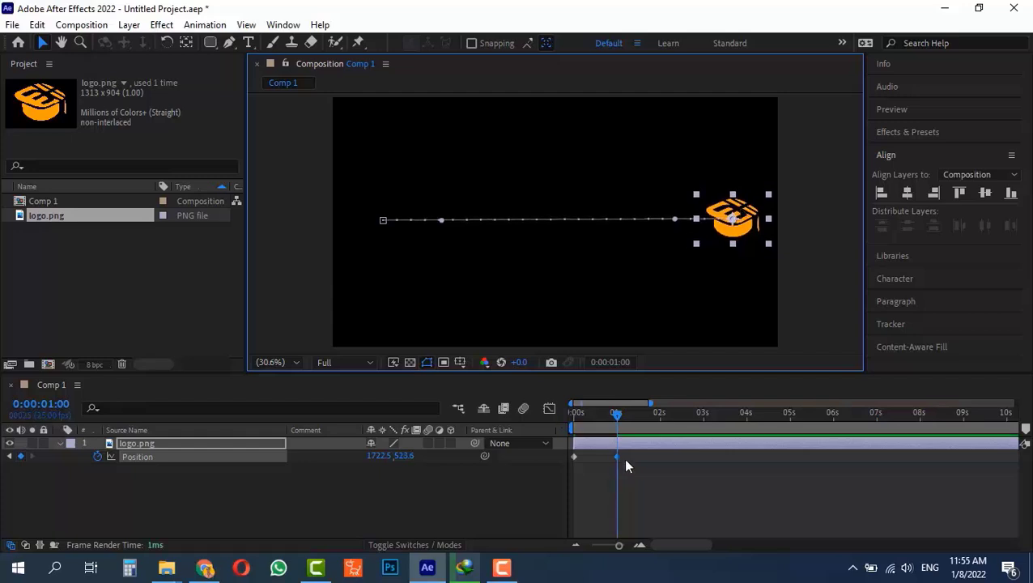
pyautogui.moveTo(617, 413)
pyautogui.mouseDown()
pyautogui.moveTo(556, 413)
pyautogui.moveTo(611, 415)
pyautogui.moveTo(616, 427)
pyautogui.moveTo(576, 415)
pyautogui.moveTo(604, 422)
pyautogui.mouseUp()
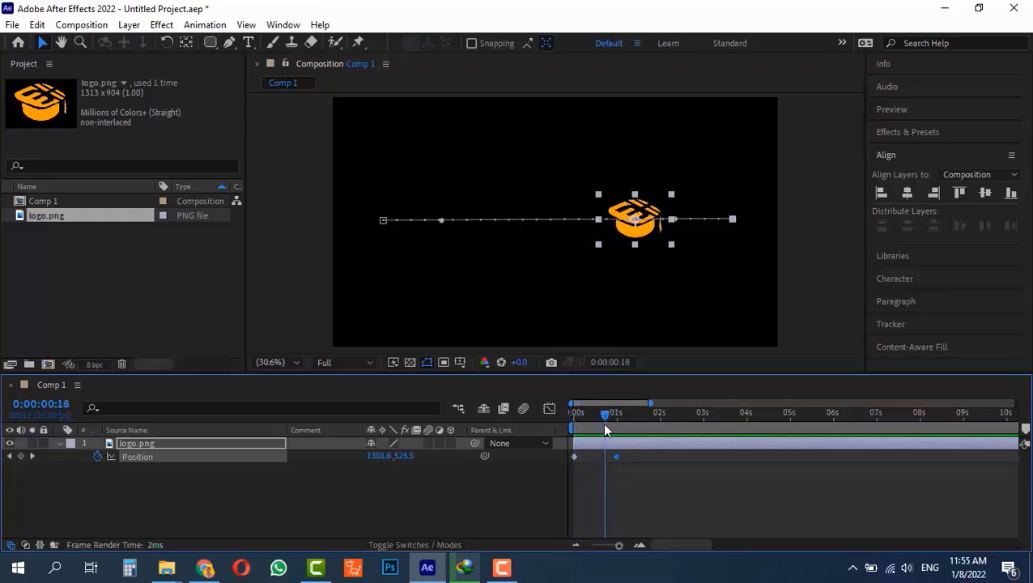
# Reveal the Rotation property and undo a misplaced Rotation keyframe.
pyautogui.hotkey('shift', 'r')
pyautogui.hotkey('shift', 'r')
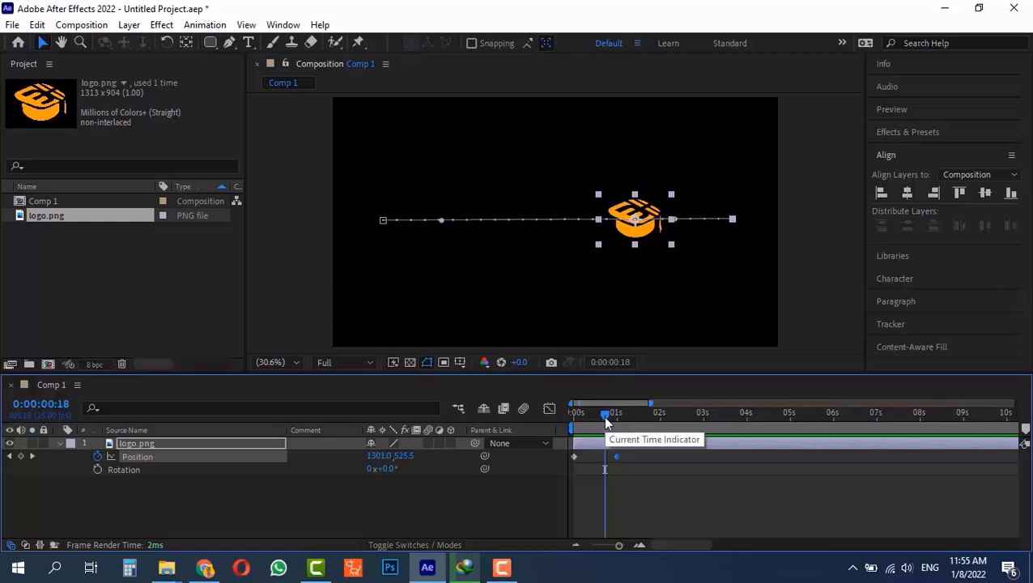
pyautogui.click(96, 469)
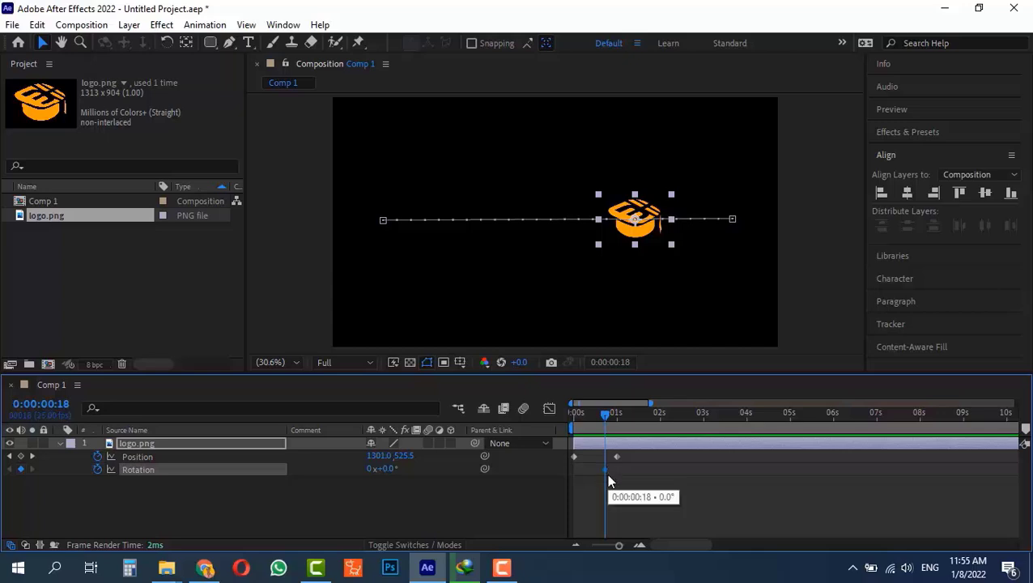
pyautogui.hotkey('ctrl', 'z')
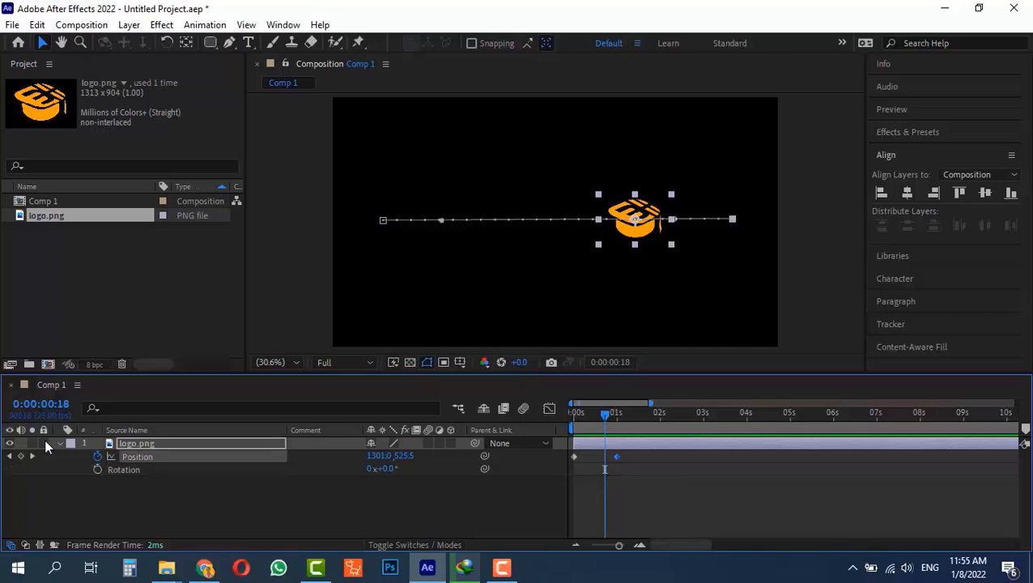
# Add a 0° Rotation keyframe at 0s and set one full revolution at 1 second.
pyautogui.moveTo(606, 414); pyautogui.dragTo(493, 411)
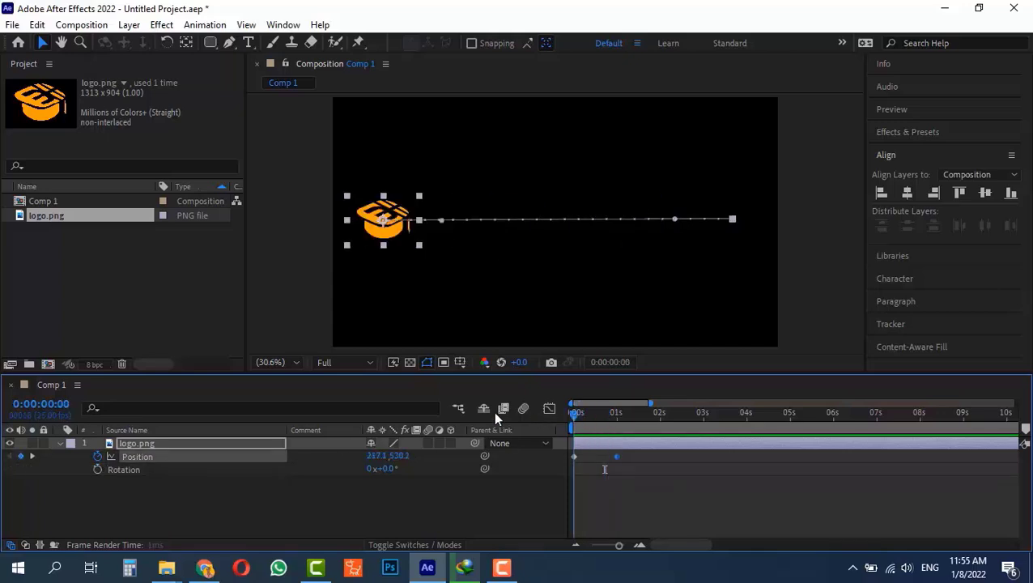
pyautogui.click(97, 468)
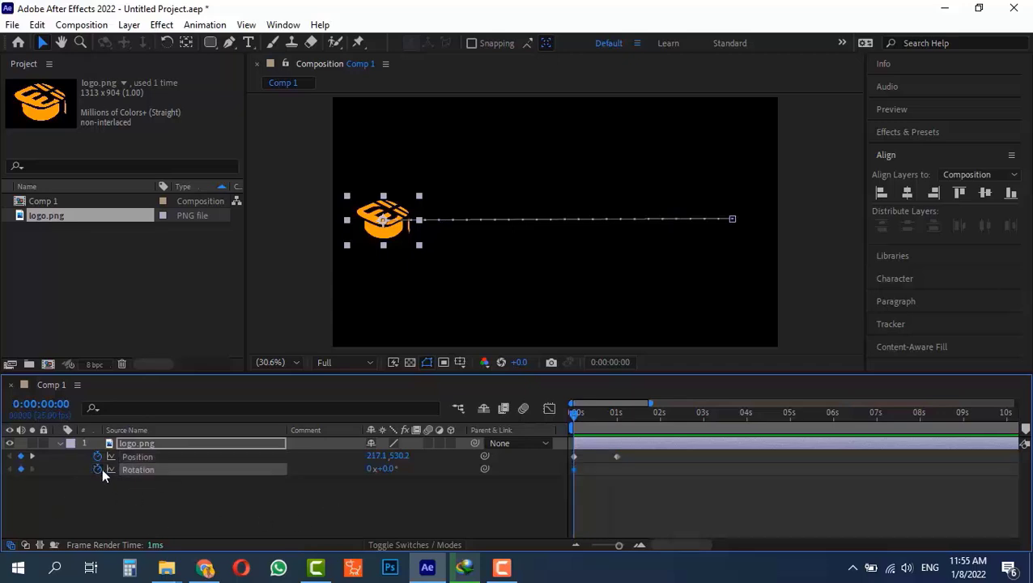
pyautogui.press('shift')
pyautogui.moveTo(576, 412); pyautogui.dragTo(605, 418)
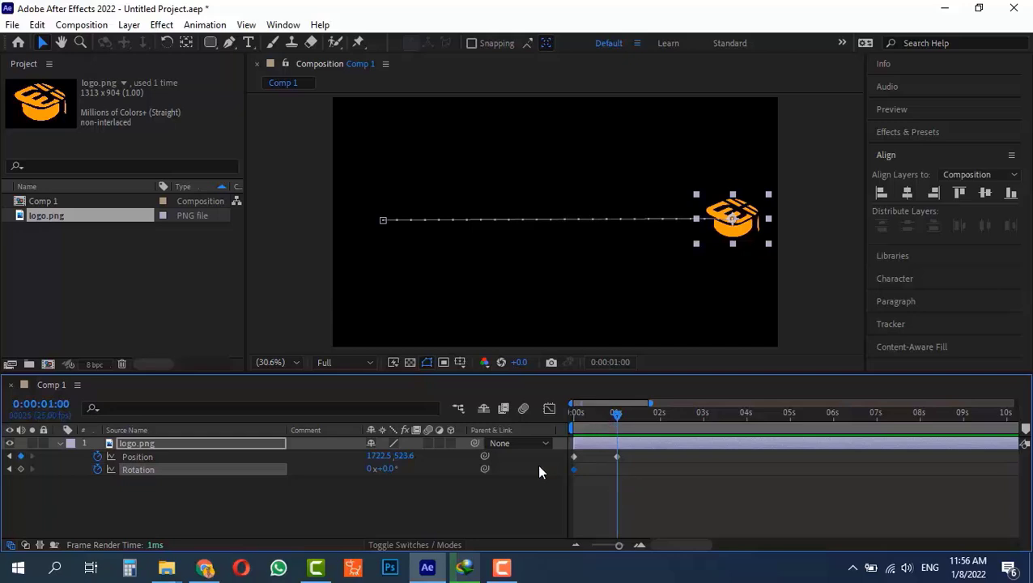
pyautogui.press('1')
pyautogui.click(371, 469)
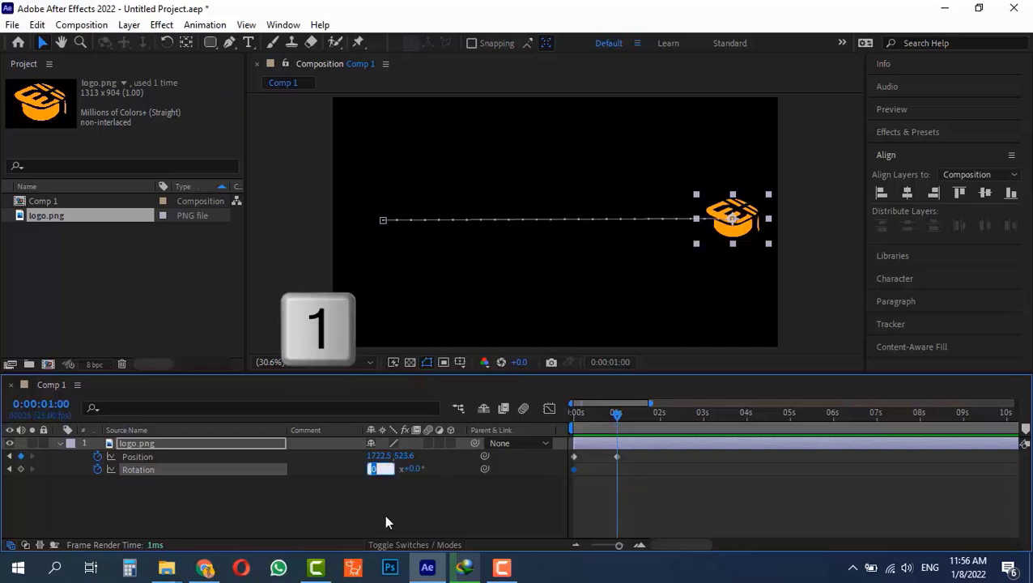
pyautogui.write('1')
pyautogui.press('Return')
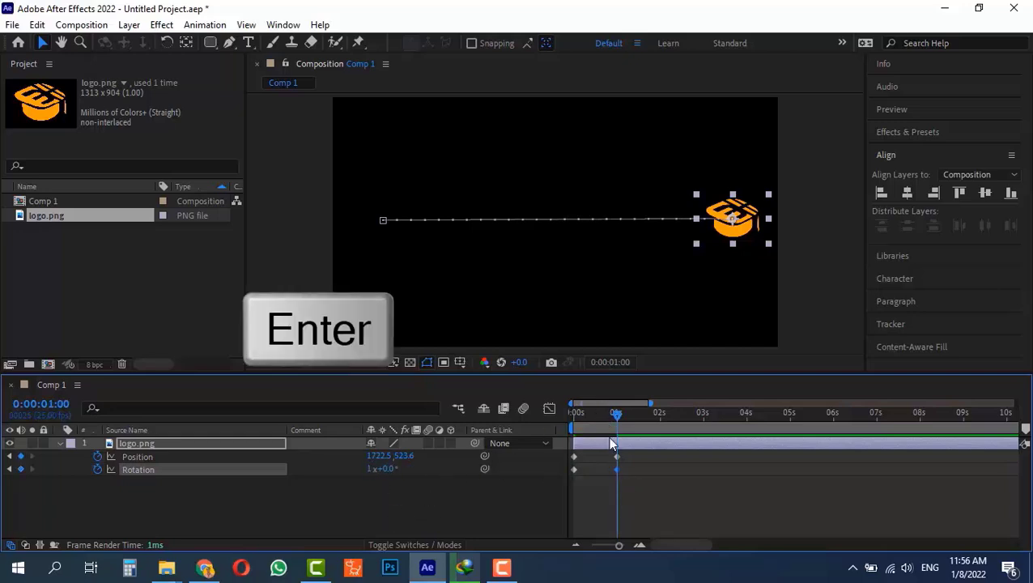
pyautogui.moveTo(617, 418); pyautogui.dragTo(612, 442)
# Add 90° to the 1-second Rotation, making it 1x+90.0°, and preview the spin.
pyautogui.press('shift')
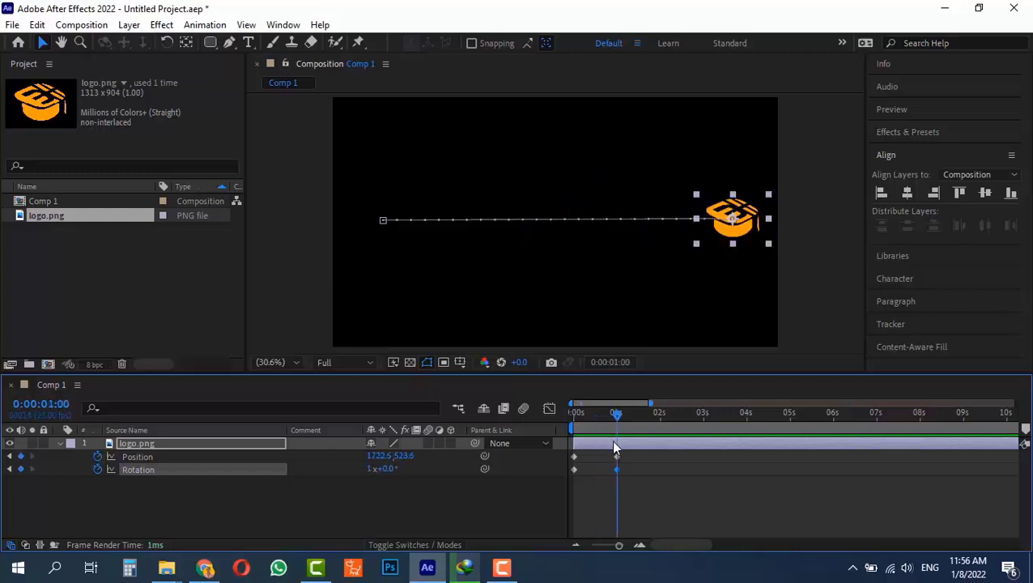
pyautogui.click(391, 473)
pyautogui.write('90')
pyautogui.press('Return')
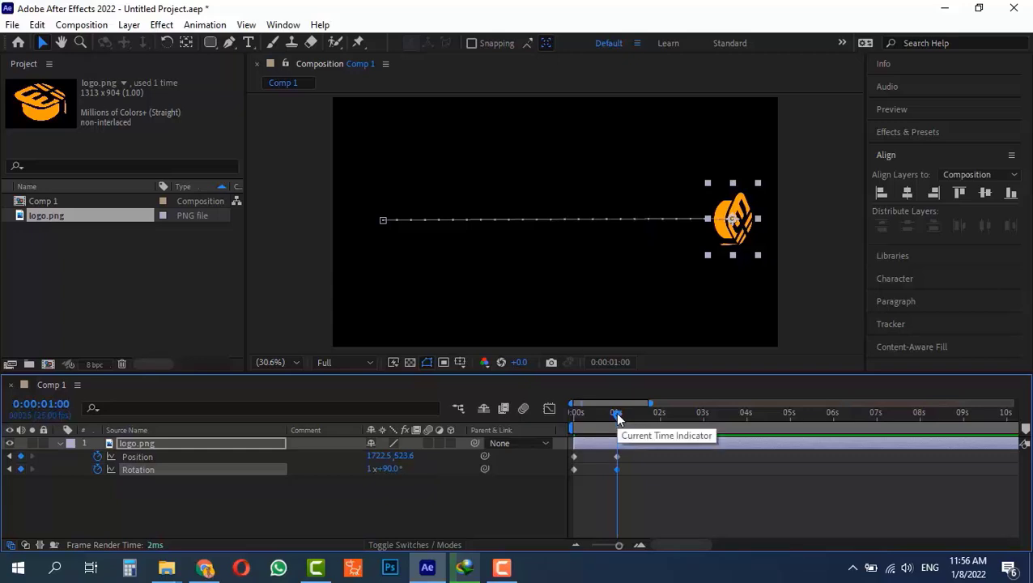
pyautogui.moveTo(616, 414); pyautogui.dragTo(620, 461)
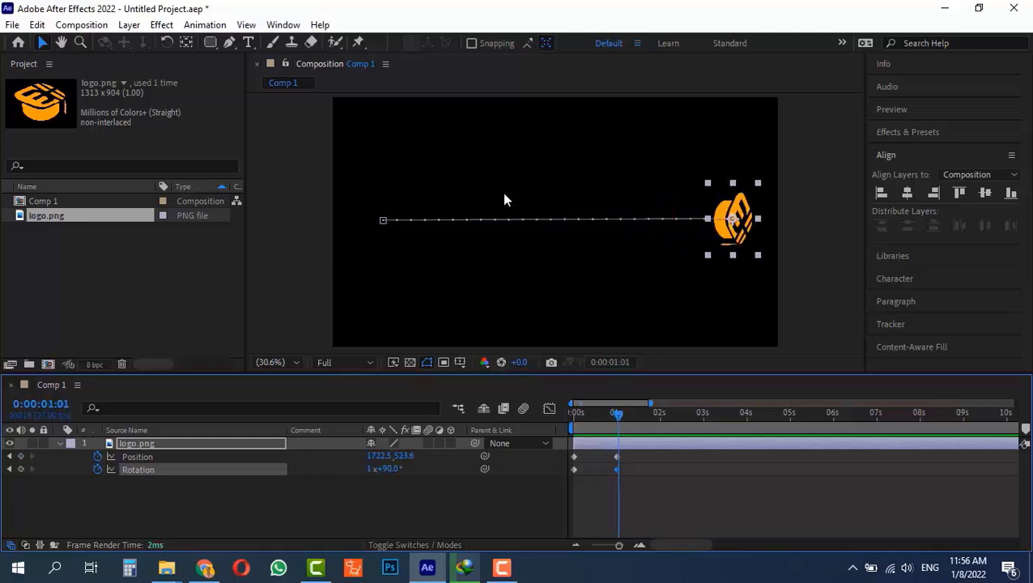
pyautogui.moveTo(620, 413); pyautogui.dragTo(548, 413)
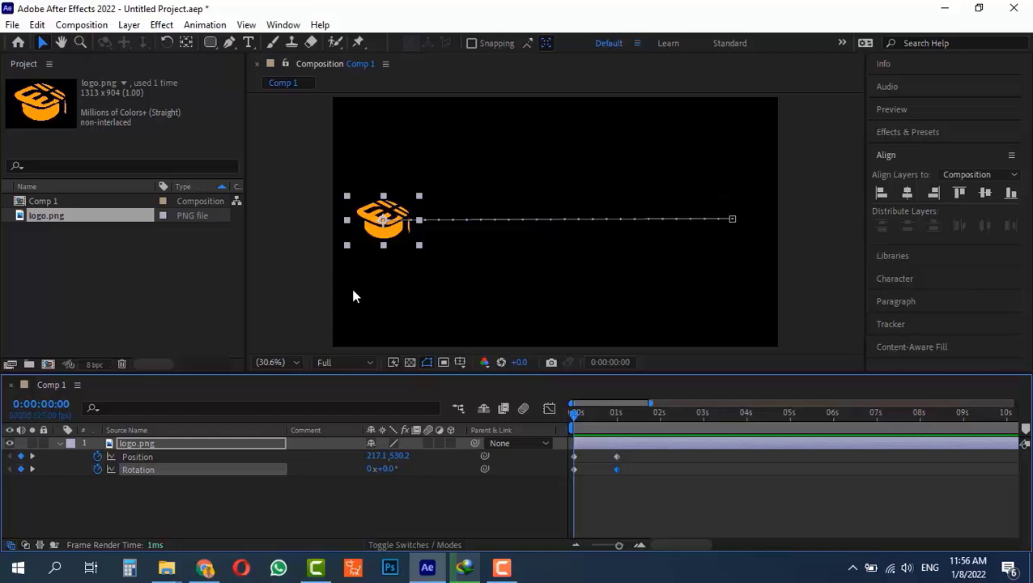
# Keyframe Scale from 2.7% at 0:00 up to 48.7% at 1 second.
pyautogui.hotkey('shift', 's')
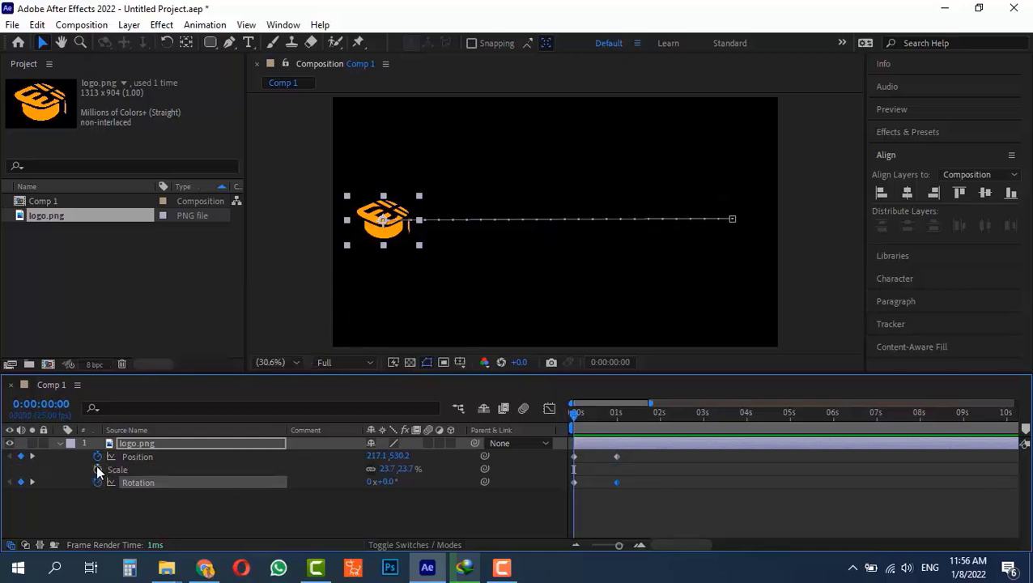
pyautogui.click(98, 470)
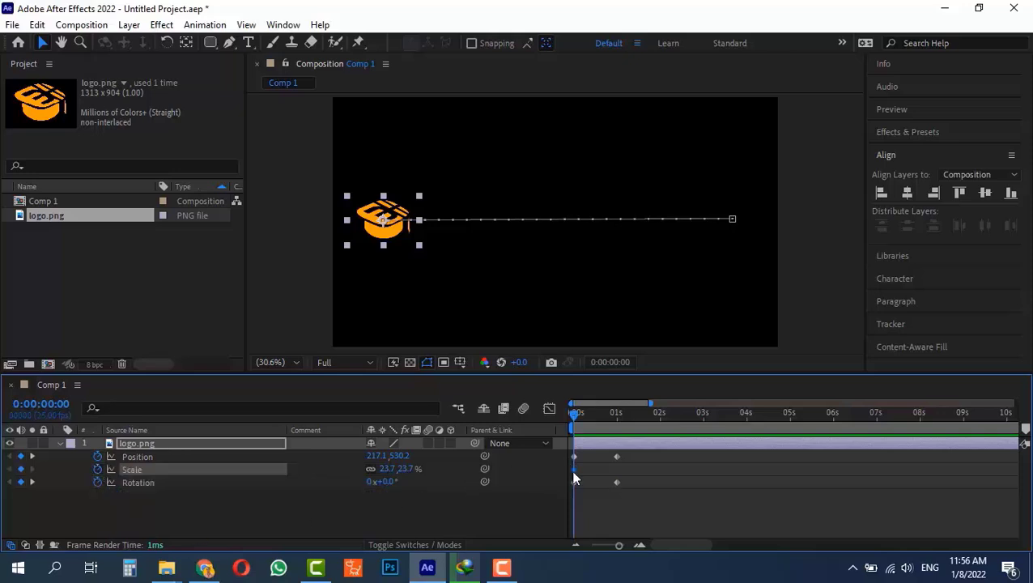
pyautogui.moveTo(382, 468); pyautogui.dragTo(374, 472)
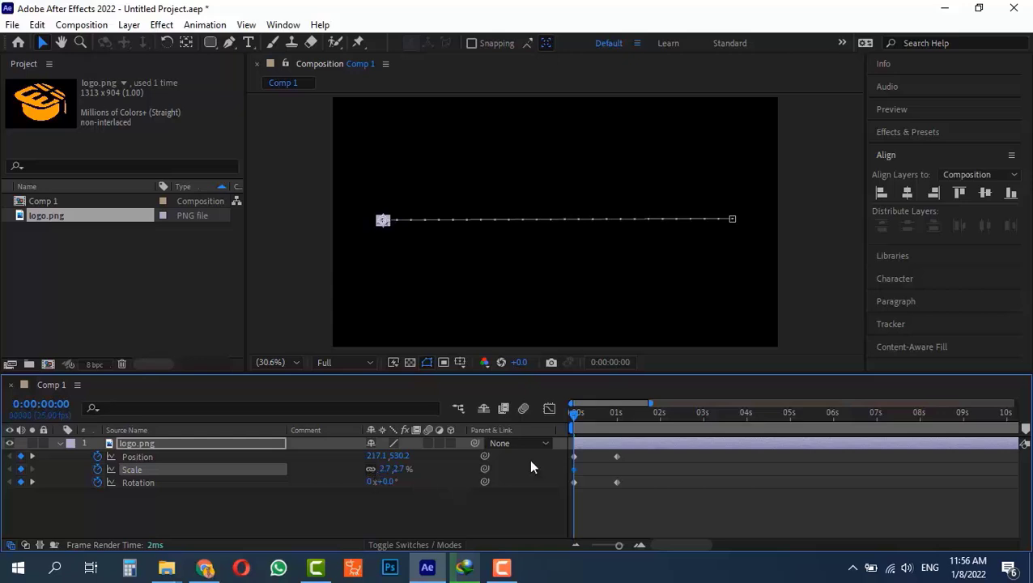
pyautogui.moveTo(572, 412); pyautogui.dragTo(616, 412)
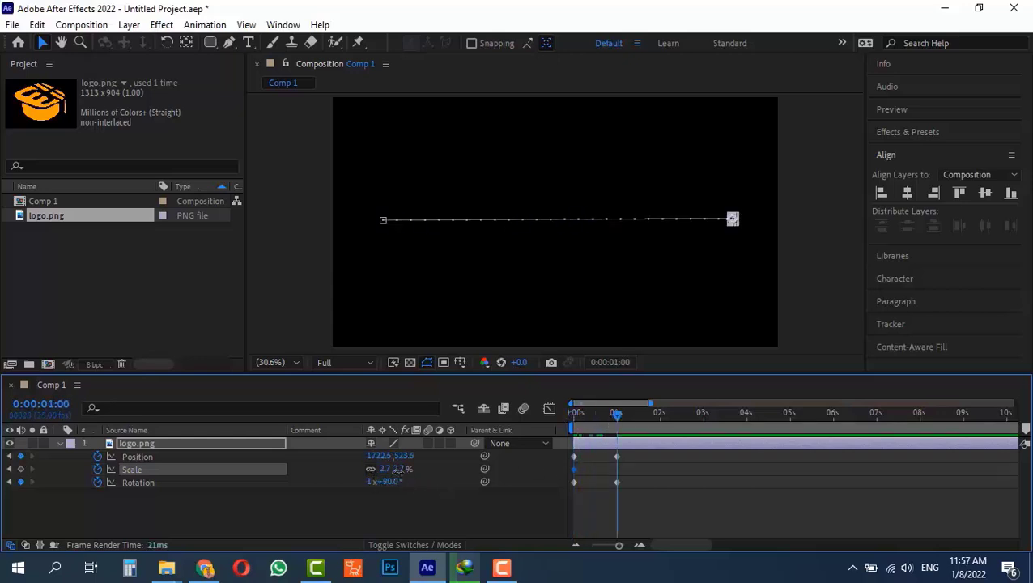
pyautogui.moveTo(405, 473); pyautogui.dragTo(442, 480)
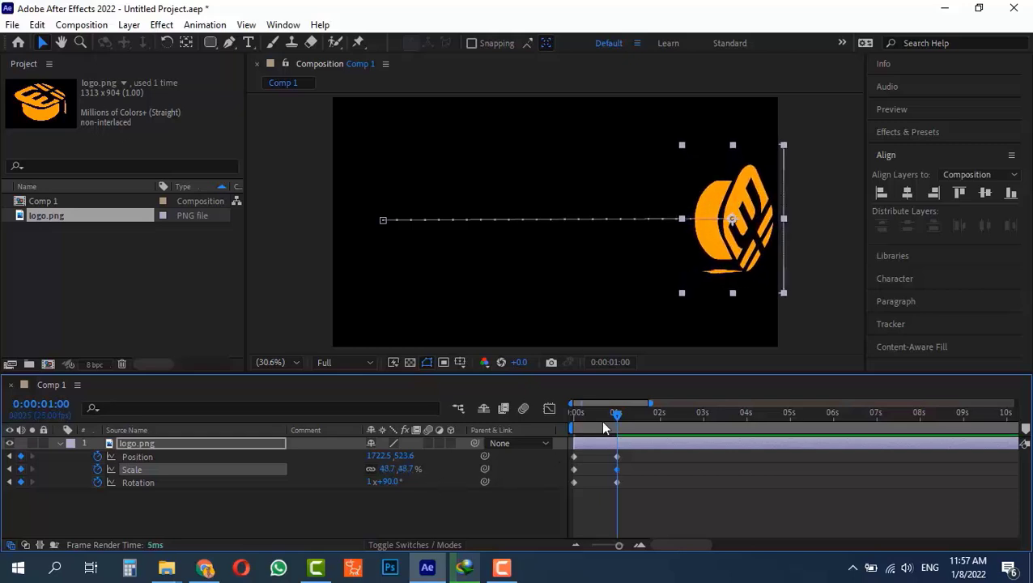
pyautogui.moveTo(617, 414); pyautogui.dragTo(570, 437)
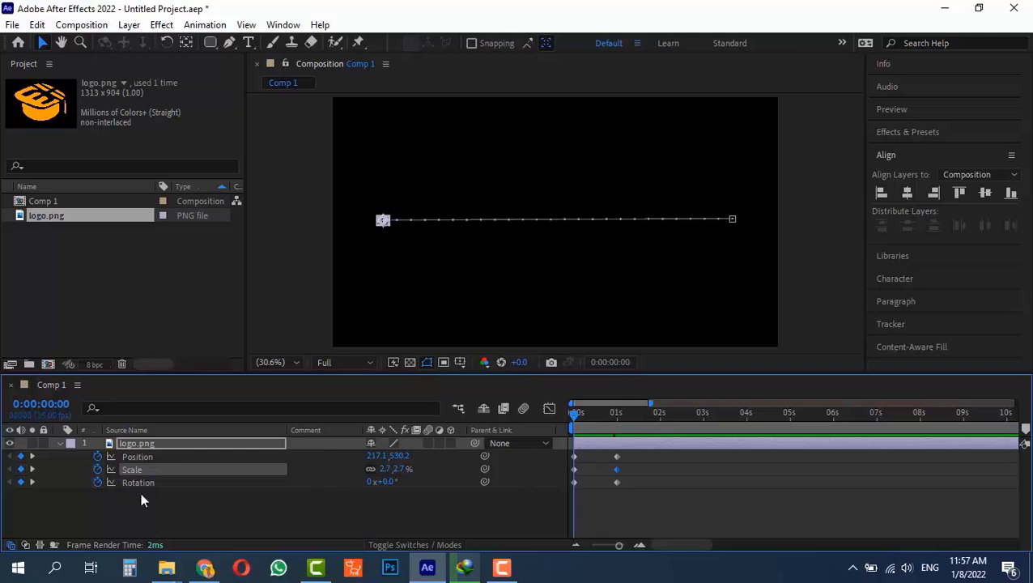
# Keyframe Opacity from 0% at 0:00 to 100% at 1 second.
pyautogui.hotkey('shift', 't')
pyautogui.click(98, 496)
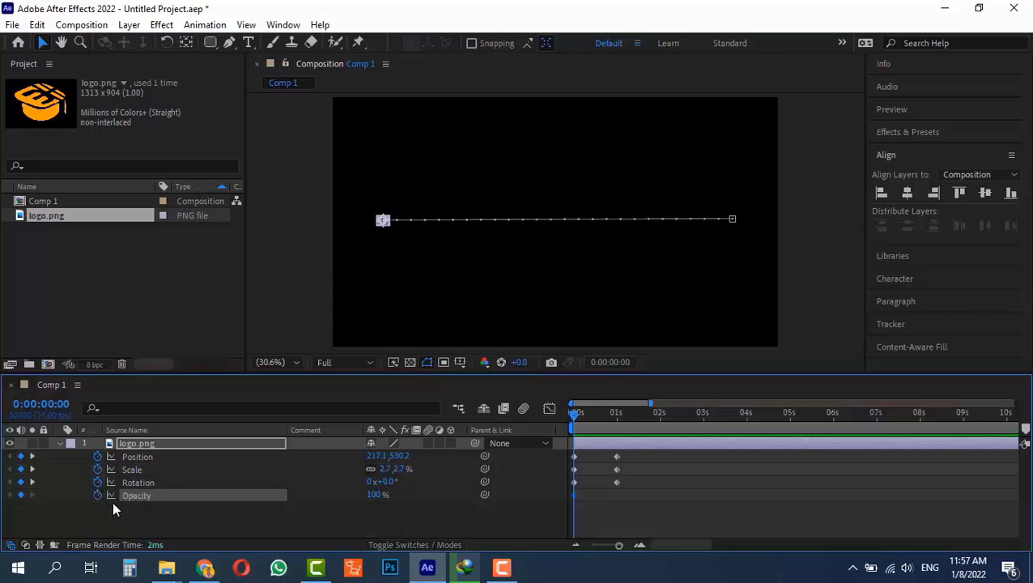
pyautogui.moveTo(586, 412); pyautogui.dragTo(611, 429)
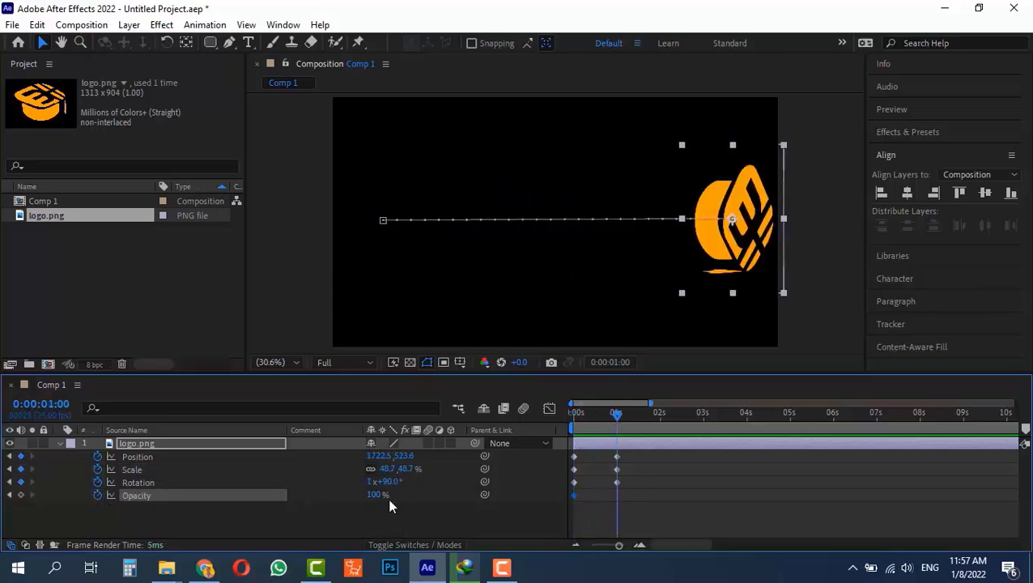
pyautogui.press('Home')
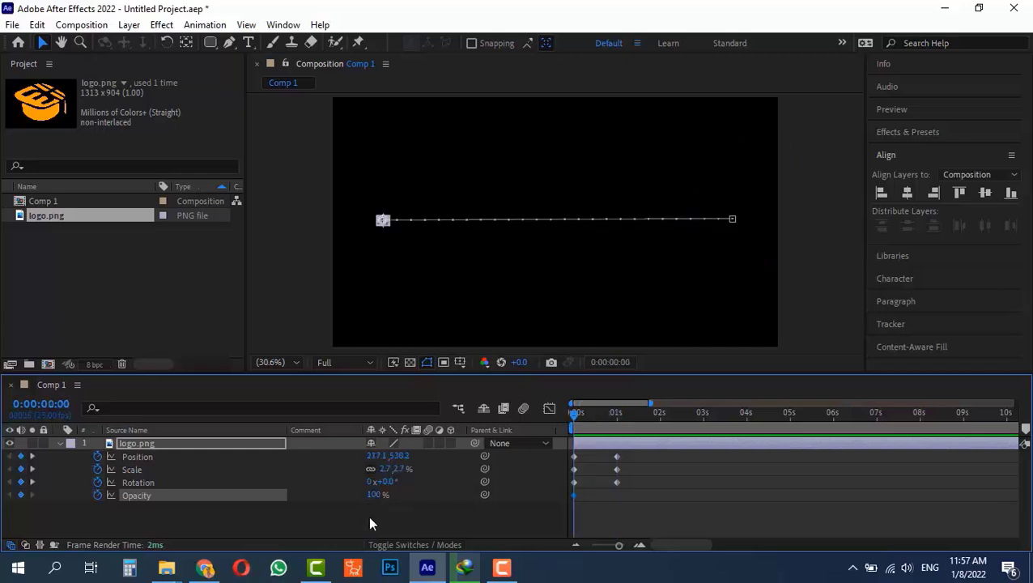
pyautogui.moveTo(370, 497); pyautogui.dragTo(279, 523)
pyautogui.moveTo(595, 416); pyautogui.dragTo(616, 415)
pyautogui.click(366, 496)
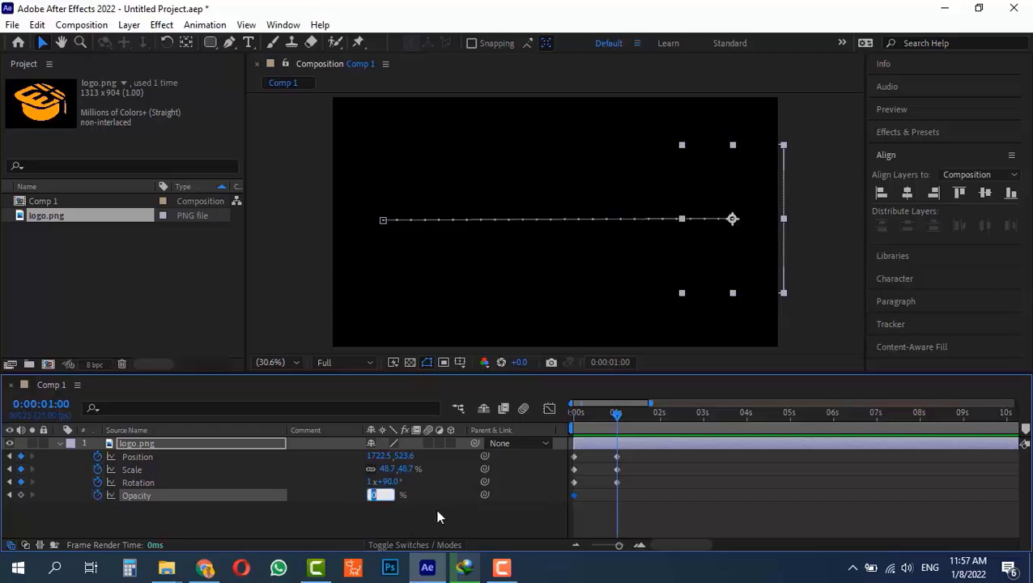
pyautogui.write('100')
pyautogui.press('Return')
pyautogui.moveTo(625, 418); pyautogui.dragTo(593, 438)
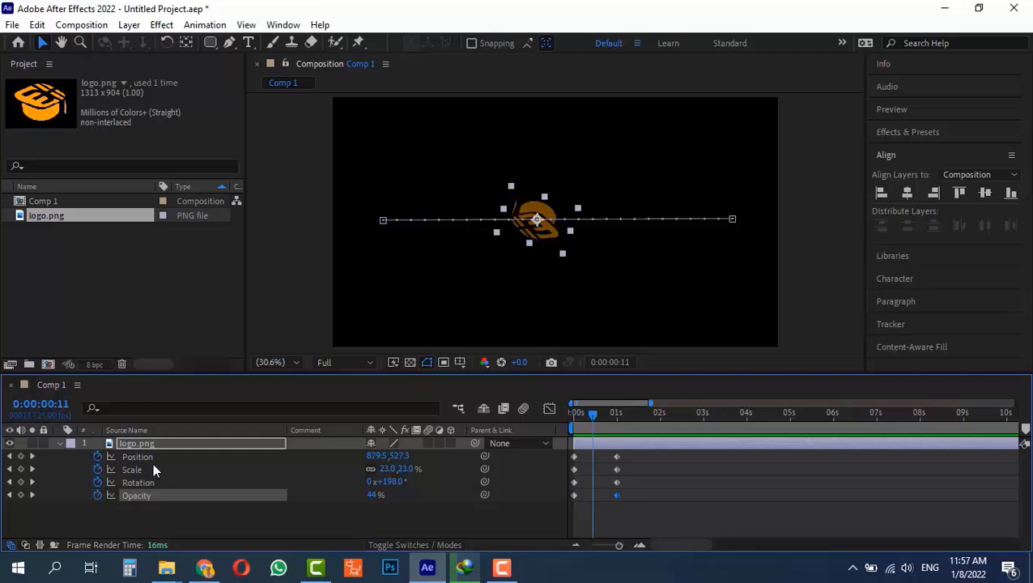
pyautogui.moveTo(628, 450); pyautogui.dragTo(569, 462)
pyautogui.click(632, 459)
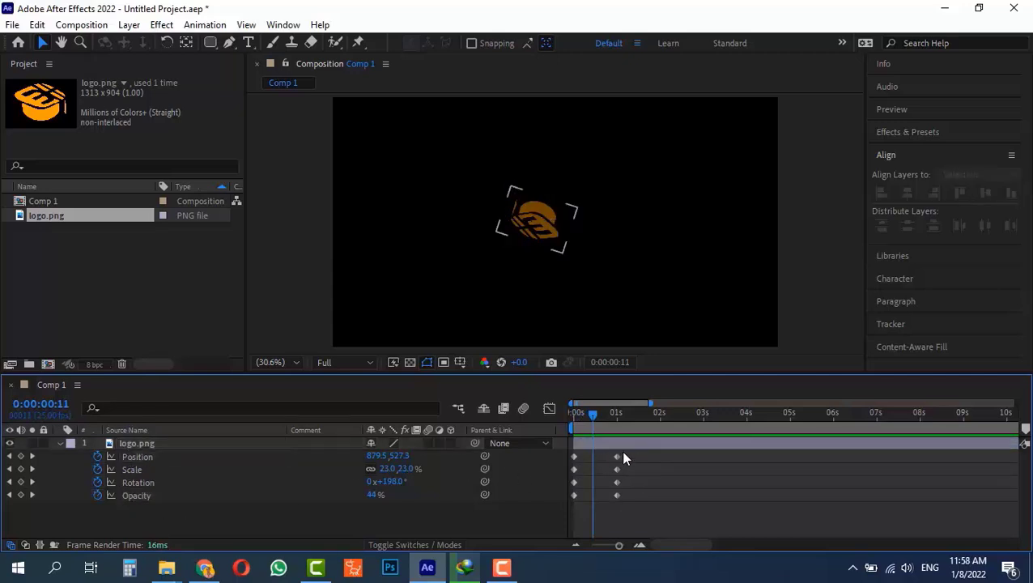
pyautogui.moveTo(616, 413); pyautogui.dragTo(650, 454)
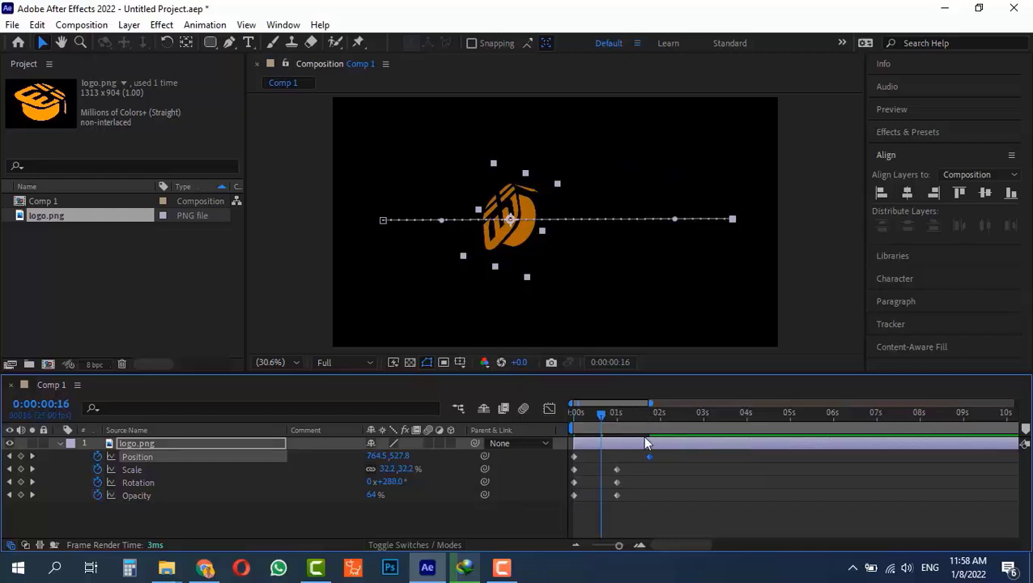
pyautogui.moveTo(601, 415)
pyautogui.mouseDown()
pyautogui.moveTo(622, 424)
pyautogui.moveTo(648, 416)
pyautogui.moveTo(600, 416)
pyautogui.mouseUp()
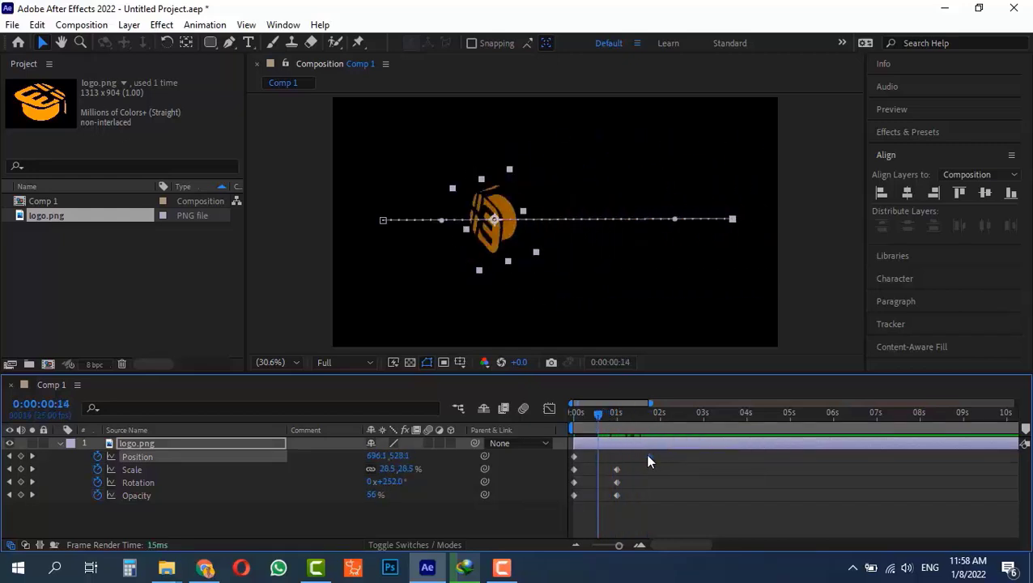
pyautogui.hotkey('ctrl', 'z')
pyautogui.hotkey('ctrl', 'z')
pyautogui.hotkey('ctrl', 'shift', 'z')
pyautogui.hotkey('ctrl', 'z')
pyautogui.click(633, 463)
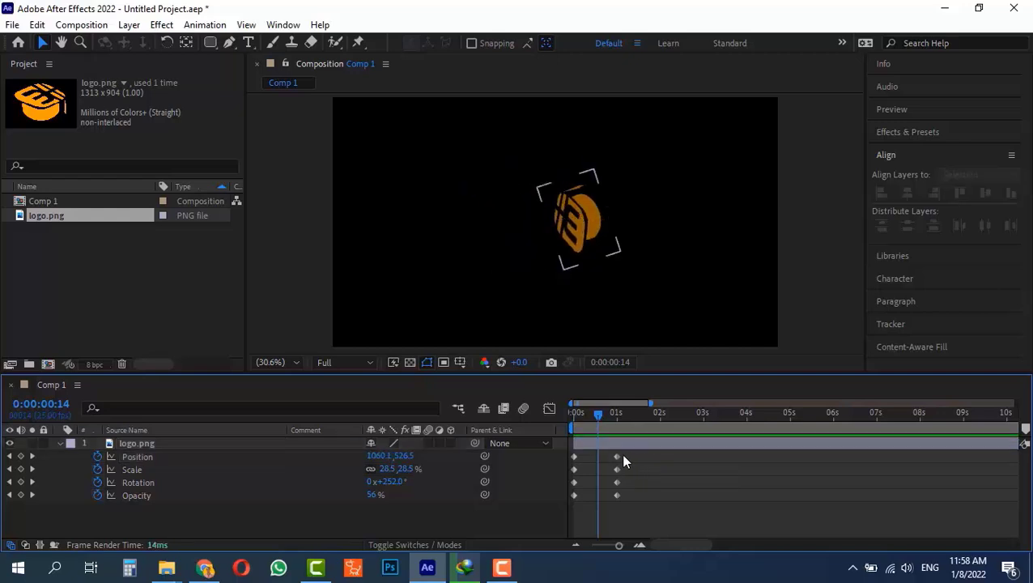
pyautogui.click(452, 175)
pyautogui.click(370, 384)
# Shift the keyframe pairs so fade-in is 0–1s, slide 1–2s, scale 2–3s, spin 3–4s.
pyautogui.moveTo(625, 467); pyautogui.dragTo(703, 504)
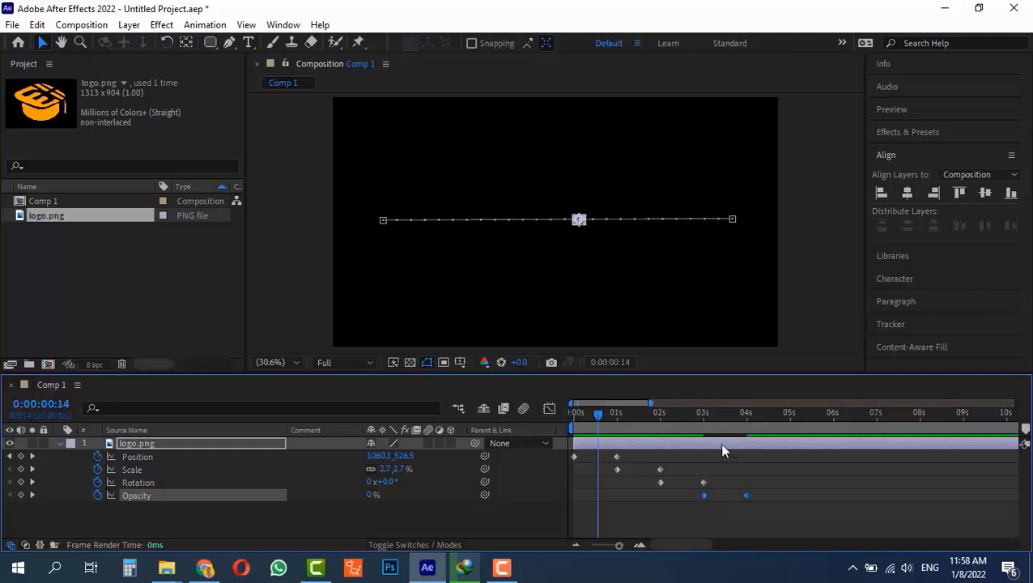
pyautogui.press('Home')
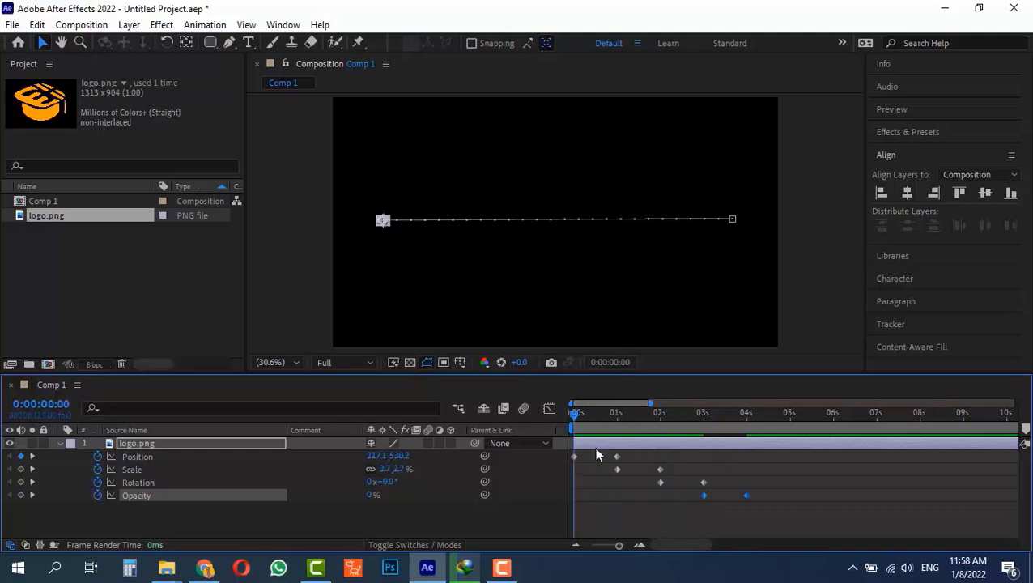
pyautogui.press('space')
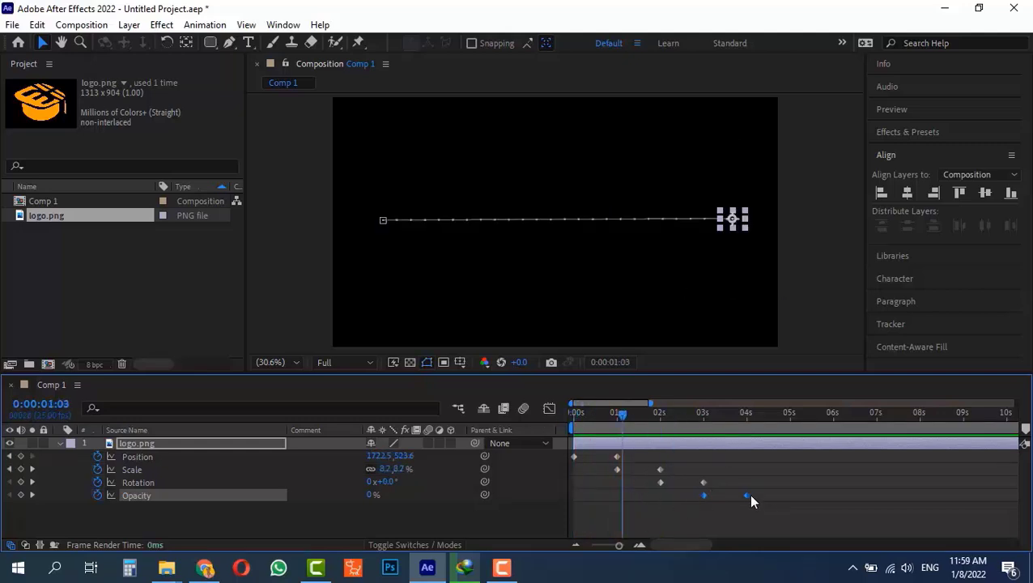
pyautogui.moveTo(757, 489); pyautogui.dragTo(575, 494)
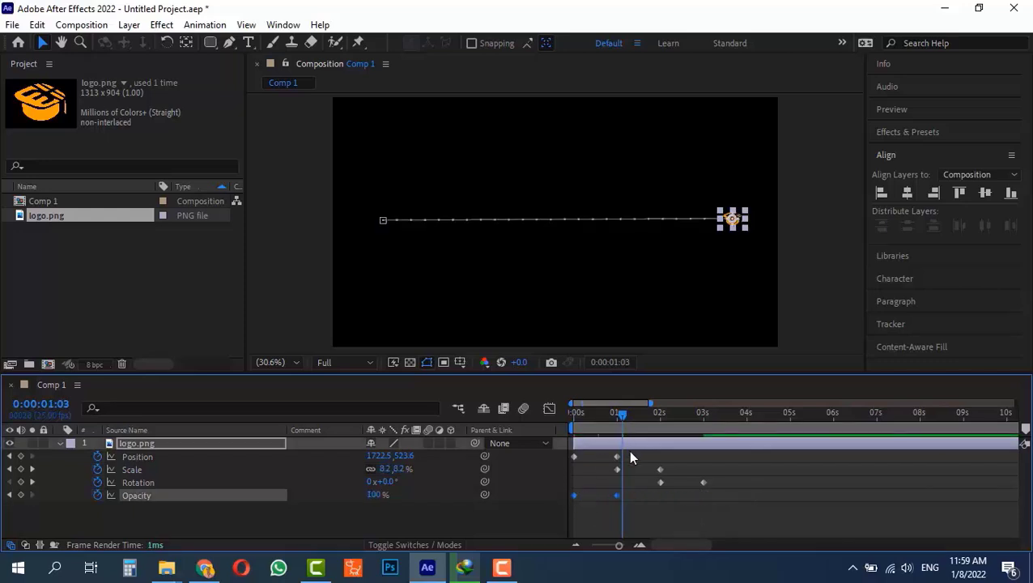
pyautogui.moveTo(629, 451); pyautogui.dragTo(703, 484)
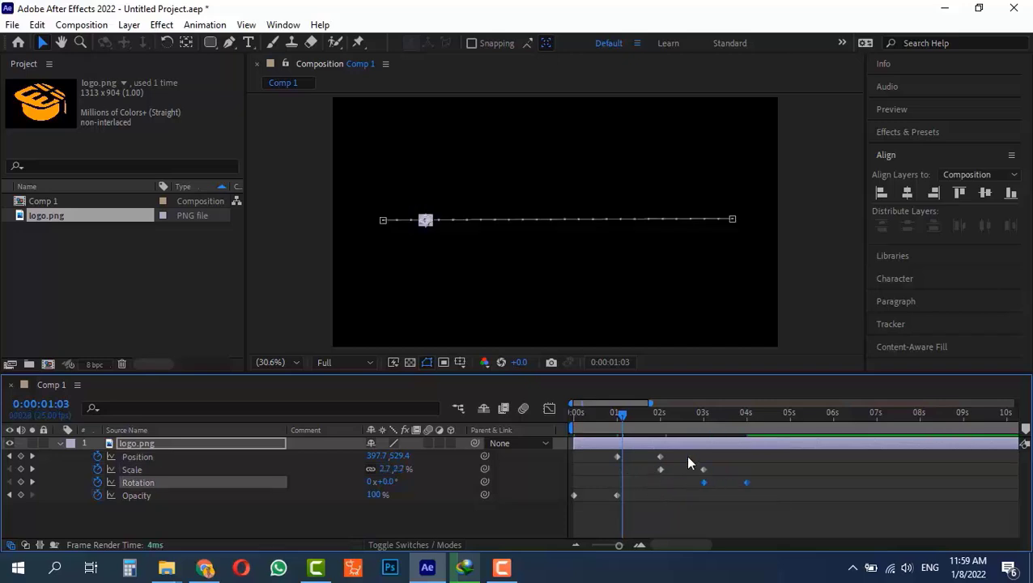
pyautogui.moveTo(617, 414); pyautogui.dragTo(716, 422)
# Stretch the spin by moving its final Rotation keyframe to about 7 seconds and preview it.
pyautogui.click(734, 473)
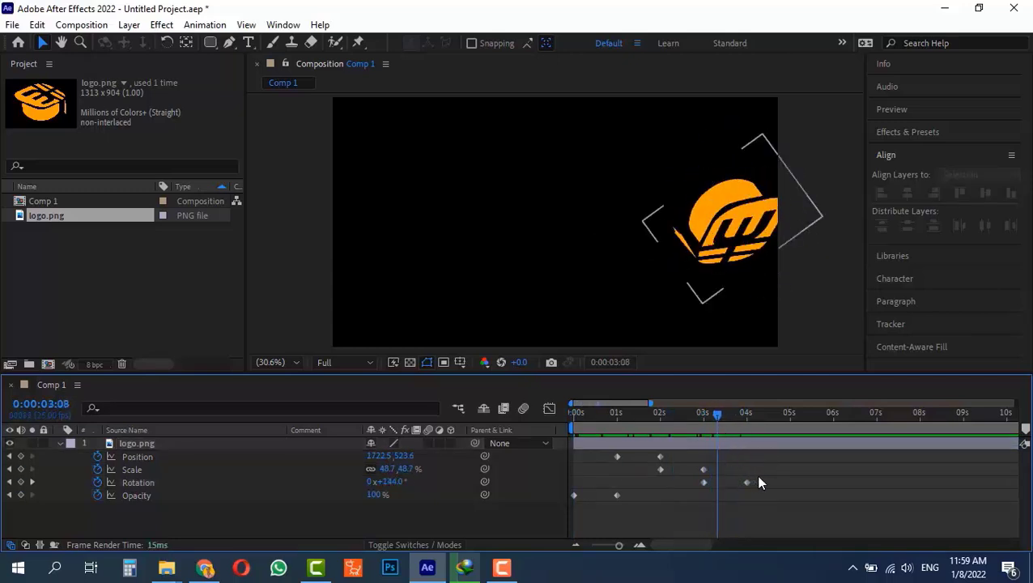
pyautogui.click(746, 483)
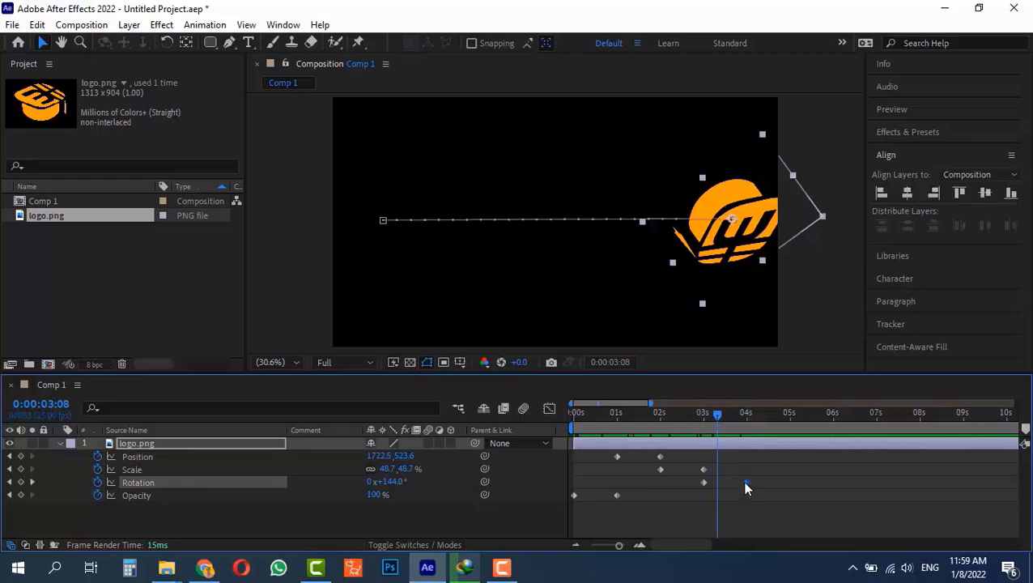
pyautogui.moveTo(746, 482); pyautogui.dragTo(879, 487)
pyautogui.moveTo(719, 415); pyautogui.dragTo(703, 421)
pyautogui.press('space')
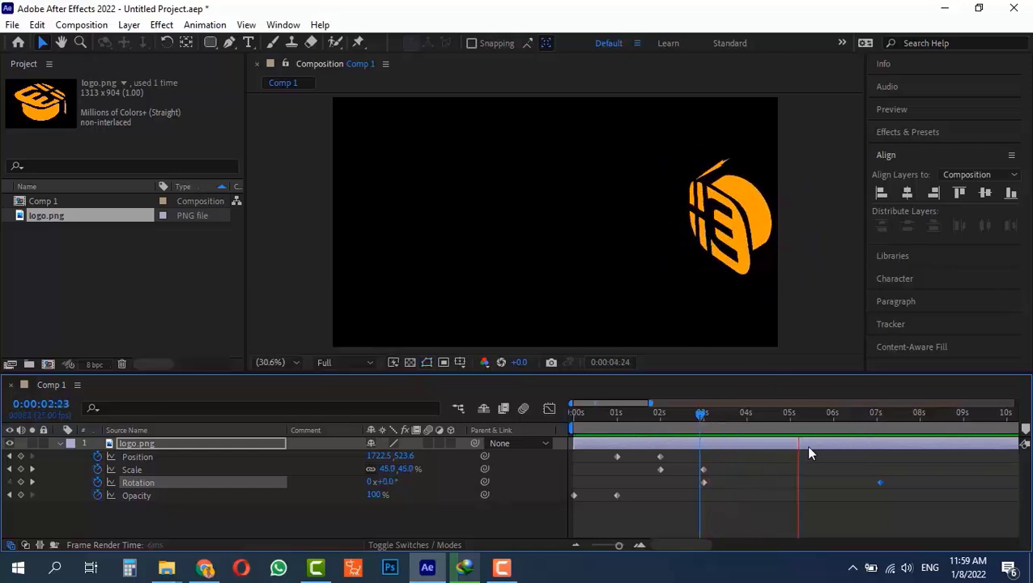
pyautogui.press('space')
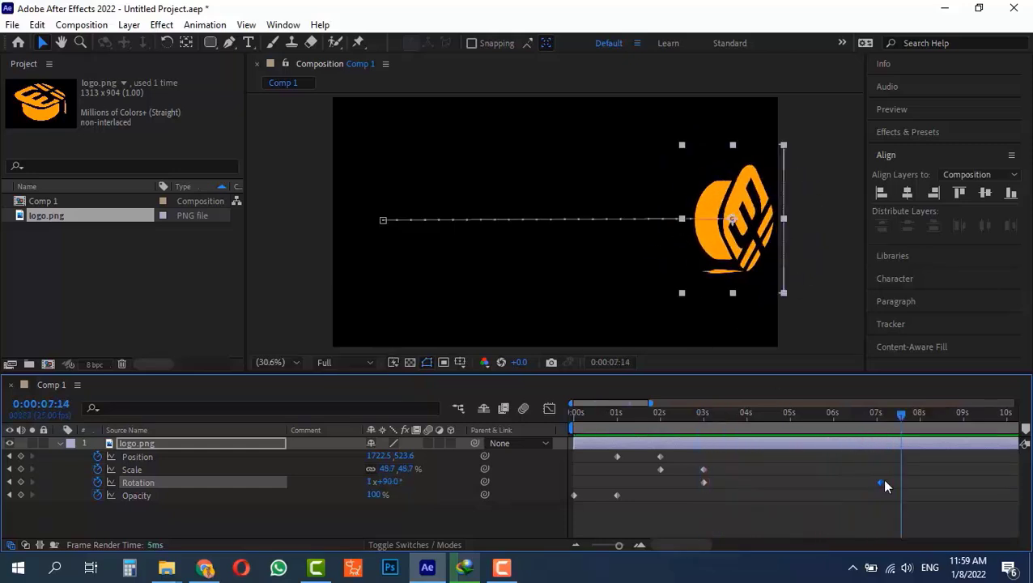
# Pull the final Rotation keyframe back to about 0:00:03:08 and check the quick spin.
pyautogui.moveTo(885, 486); pyautogui.dragTo(717, 486)
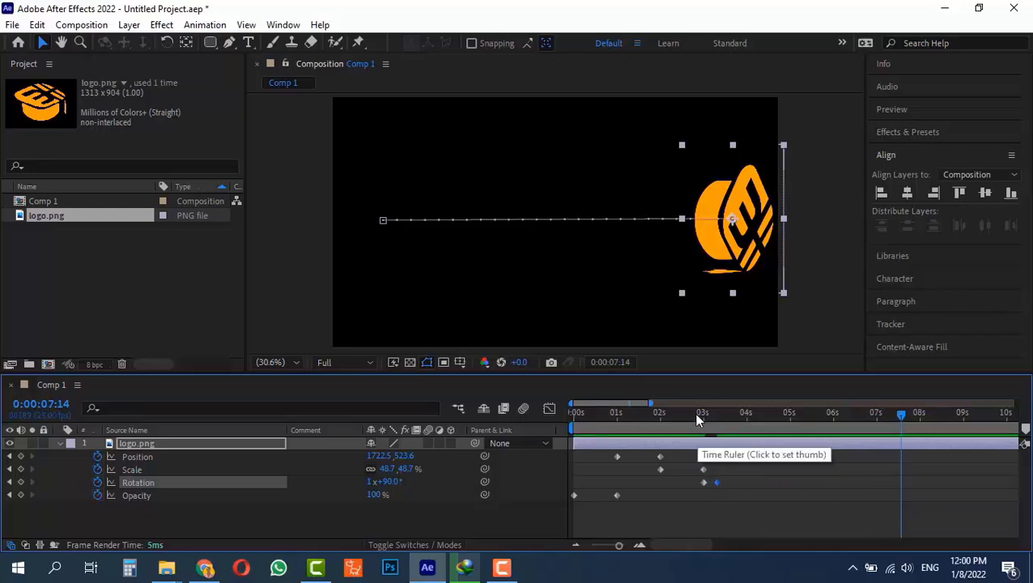
pyautogui.click(698, 416)
pyautogui.press('space')
pyautogui.press('space')
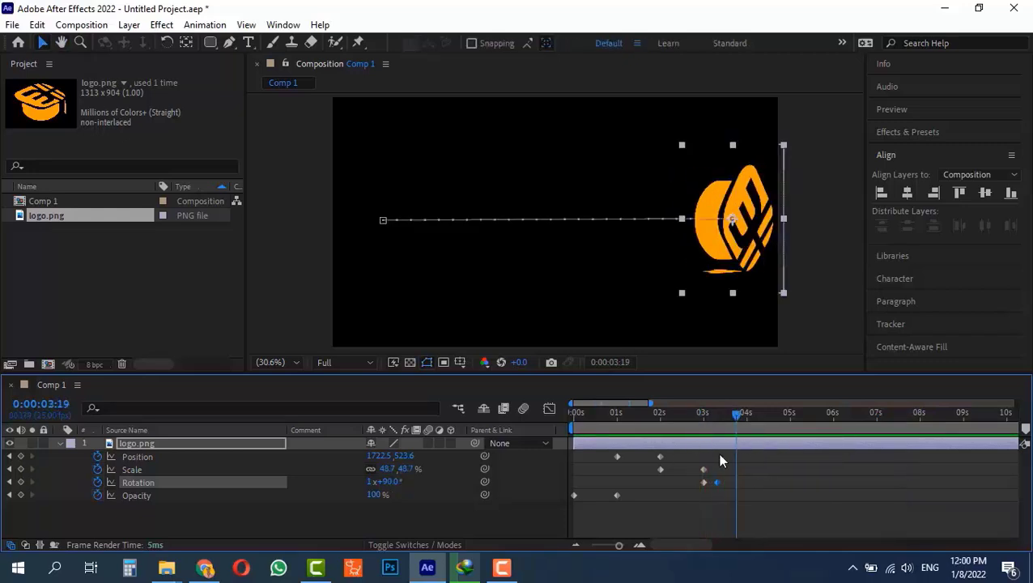
pyautogui.moveTo(708, 416); pyautogui.dragTo(712, 443)
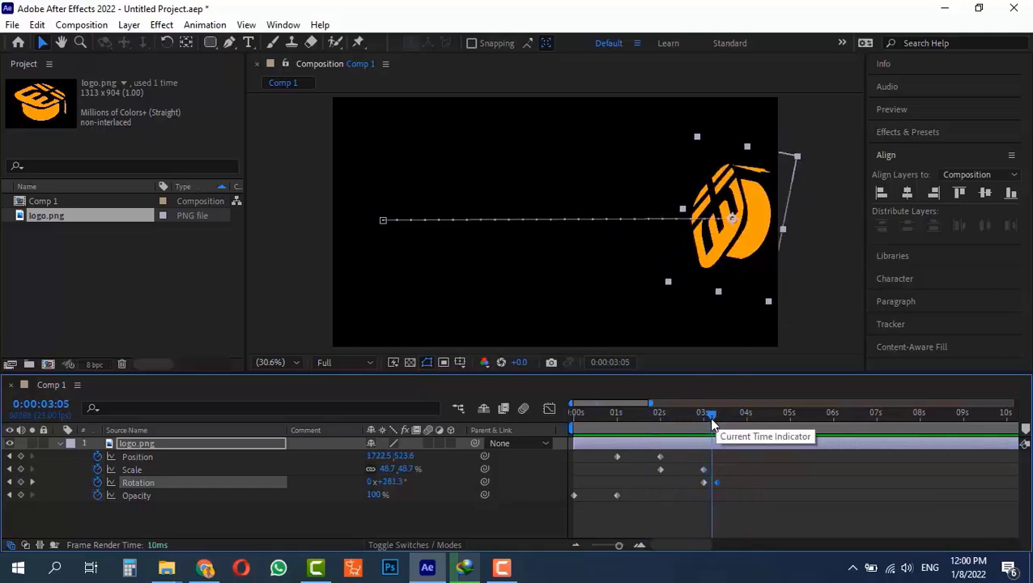
pyautogui.moveTo(715, 412); pyautogui.dragTo(671, 425)
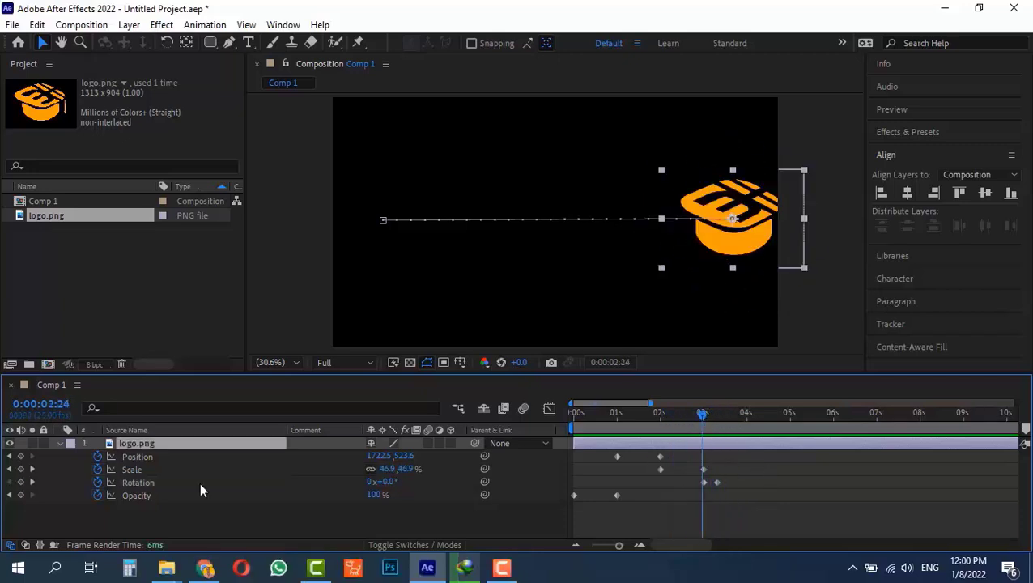
# Turn off the Scale, Rotation and Opacity stopwatches so only the Position slide remains.
pyautogui.click(97, 470)
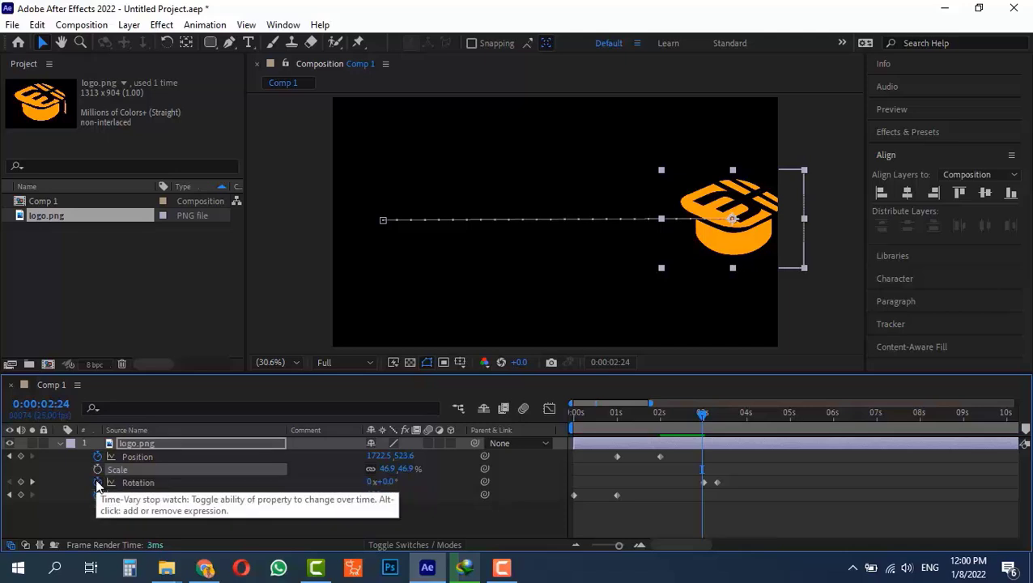
pyautogui.click(98, 483)
pyautogui.click(97, 495)
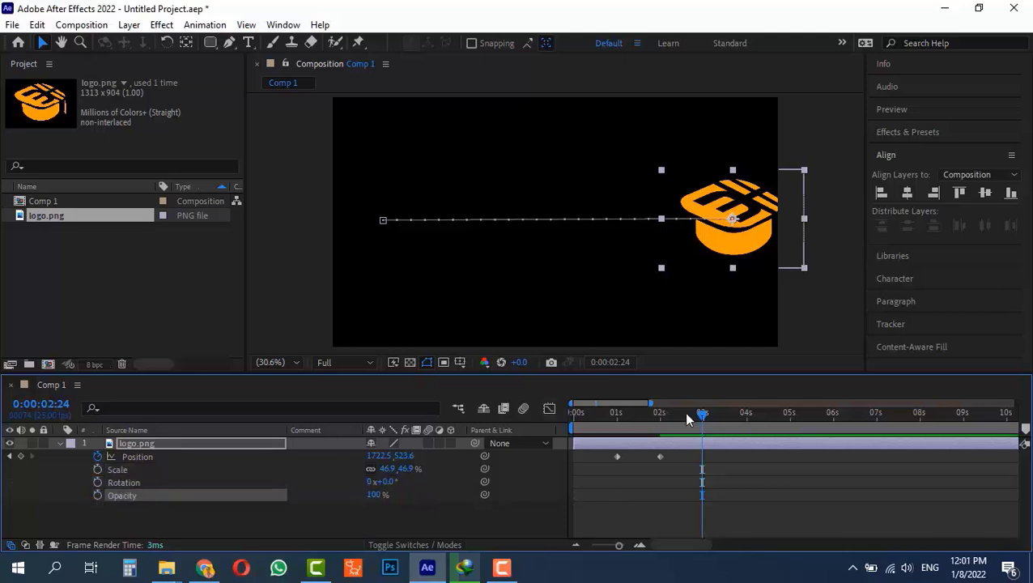
pyautogui.moveTo(701, 414); pyautogui.dragTo(786, 477)
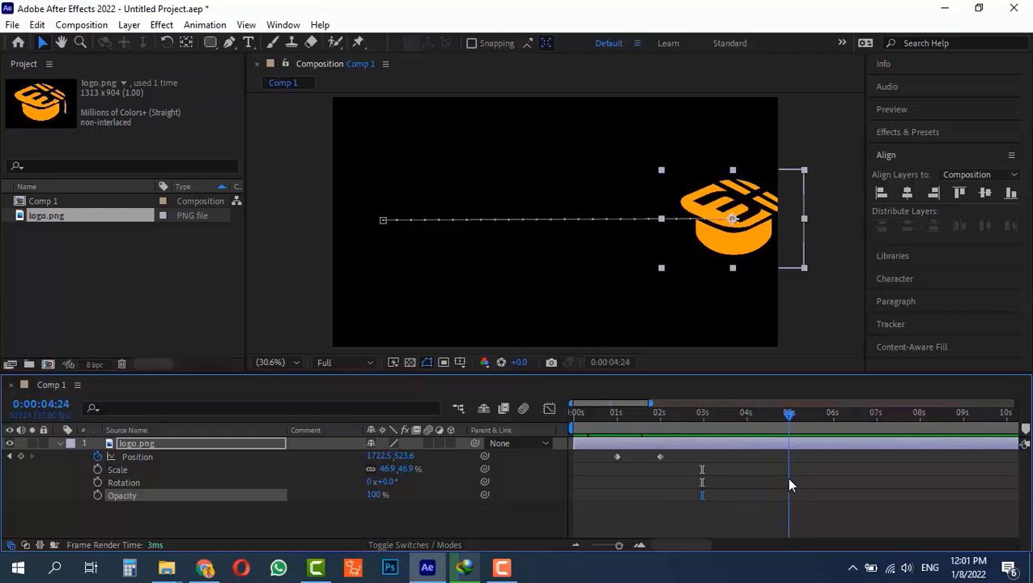
# Copy the 2-second end Position keyframe and paste it near 5 seconds so the logo holds.
pyautogui.click(660, 457)
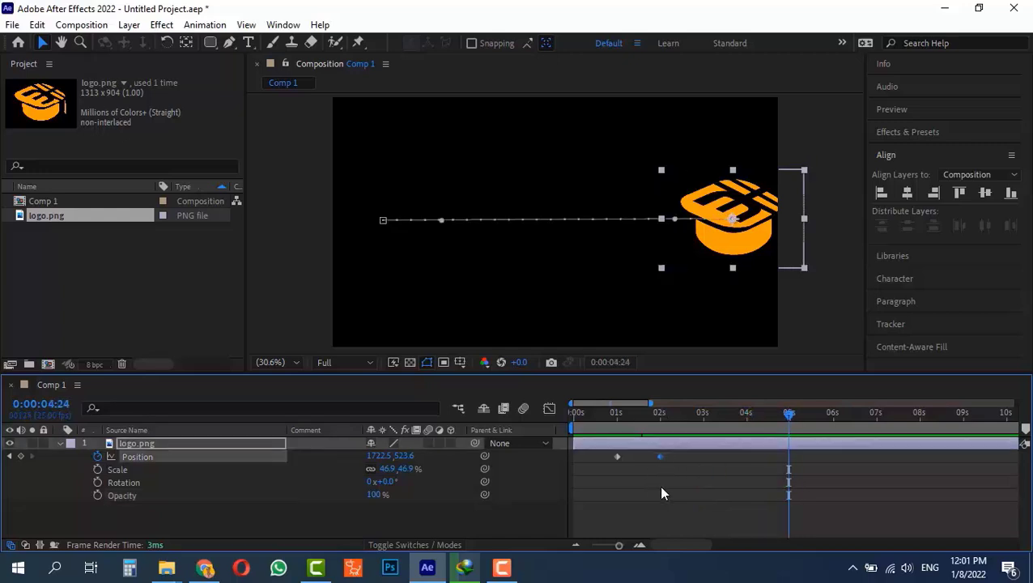
pyautogui.hotkey('ctrl', 'c')
pyautogui.hotkey('ctrl', 'v')
# Paste the 1-second starting Position keyframe at 6 seconds, then preview the slide in and out.
pyautogui.click(831, 414)
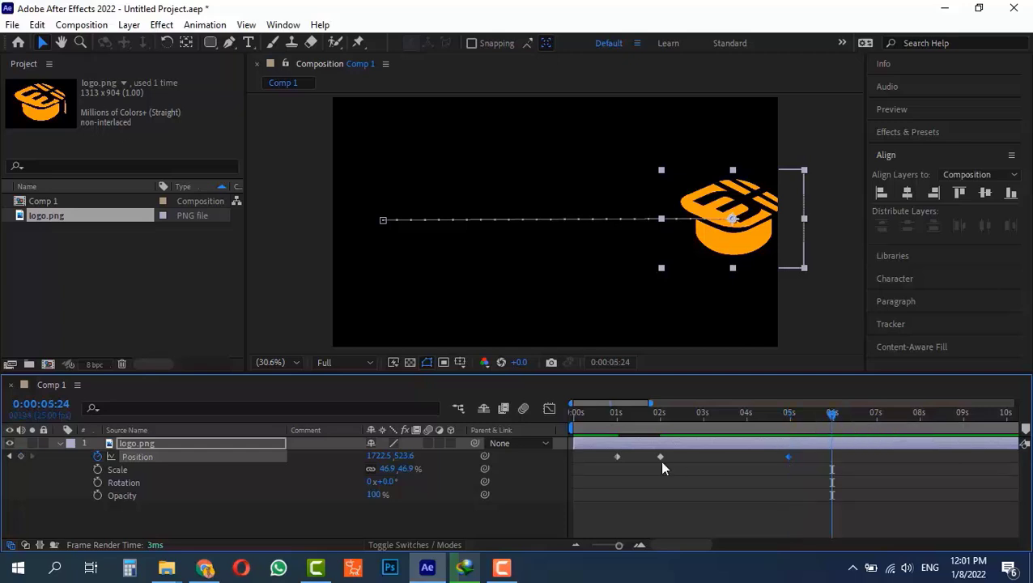
pyautogui.click(618, 457)
pyautogui.hotkey('ctrl', 'c')
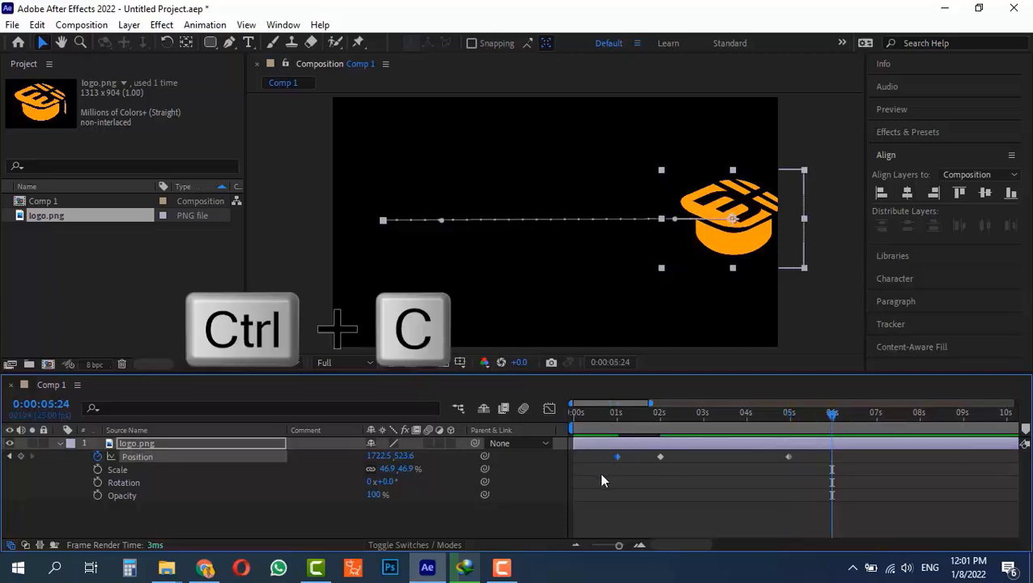
pyautogui.hotkey('ctrl', 'v')
pyautogui.moveTo(832, 414); pyautogui.dragTo(592, 440)
pyautogui.press('space')
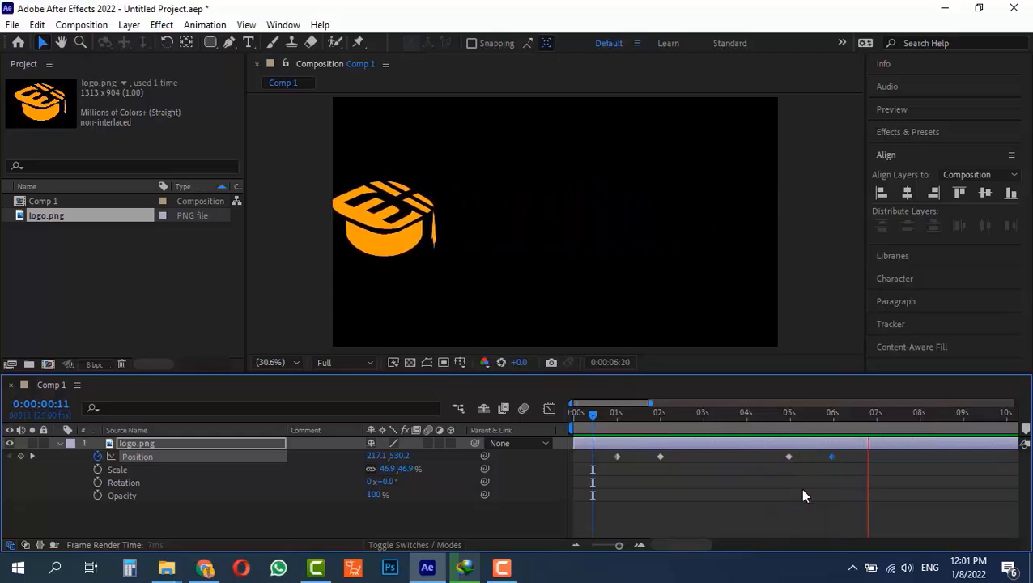
# Stop playback and move back and forth through the Position keyframes with the keyframe navigator arrows.
pyautogui.press('space')
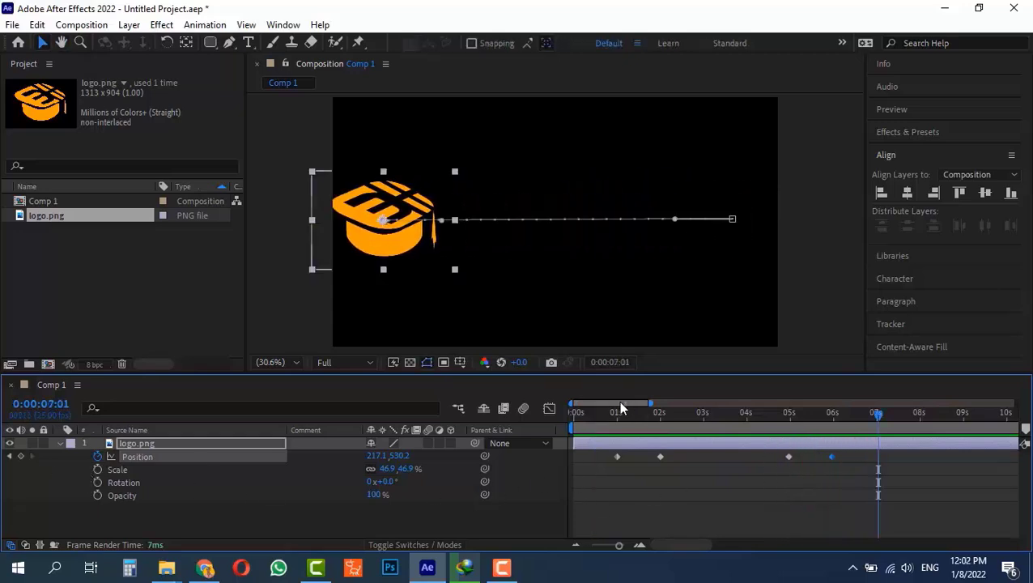
pyautogui.click(616, 409)
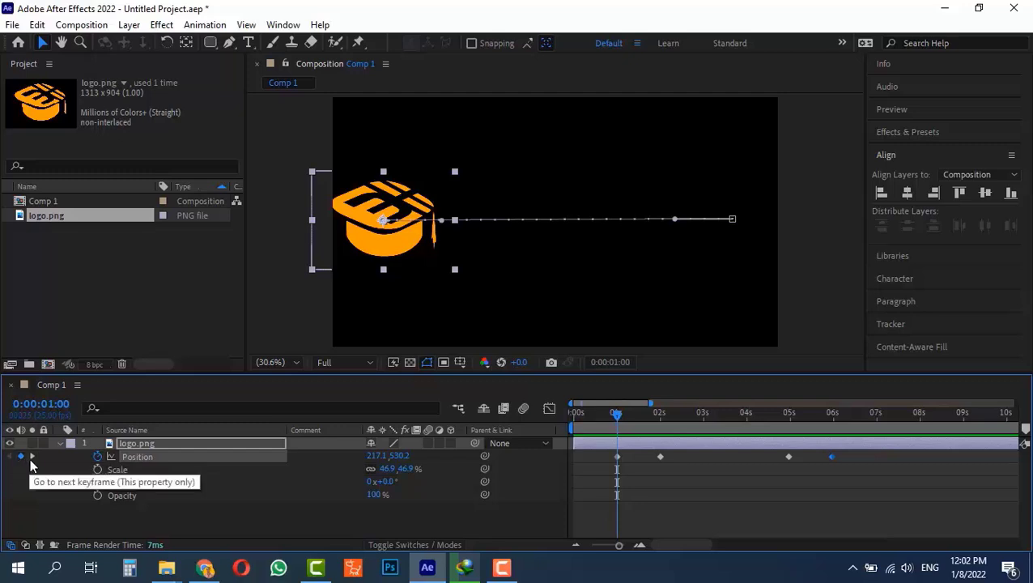
pyautogui.click(31, 457)
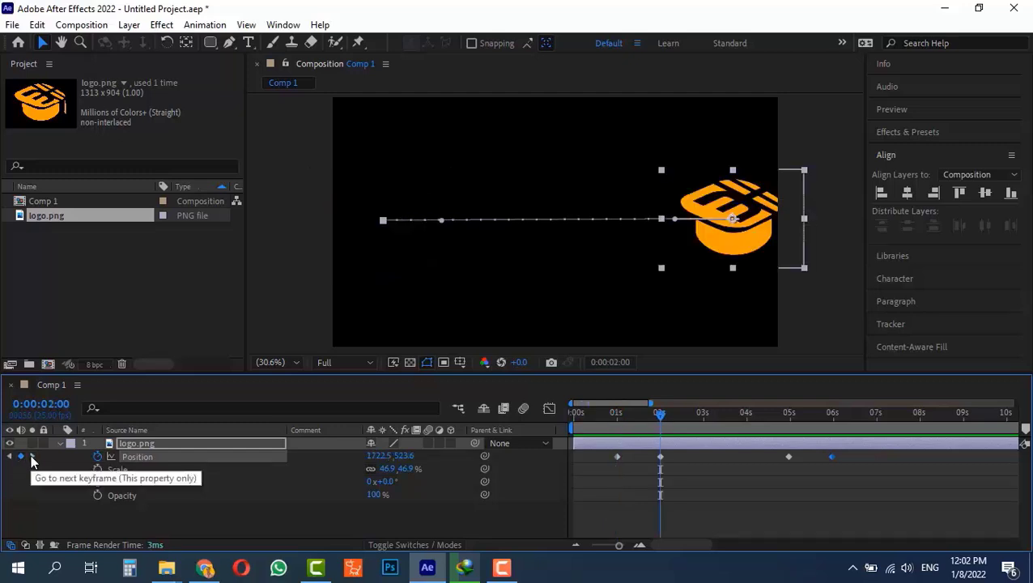
pyautogui.click(32, 456)
pyautogui.click(31, 457)
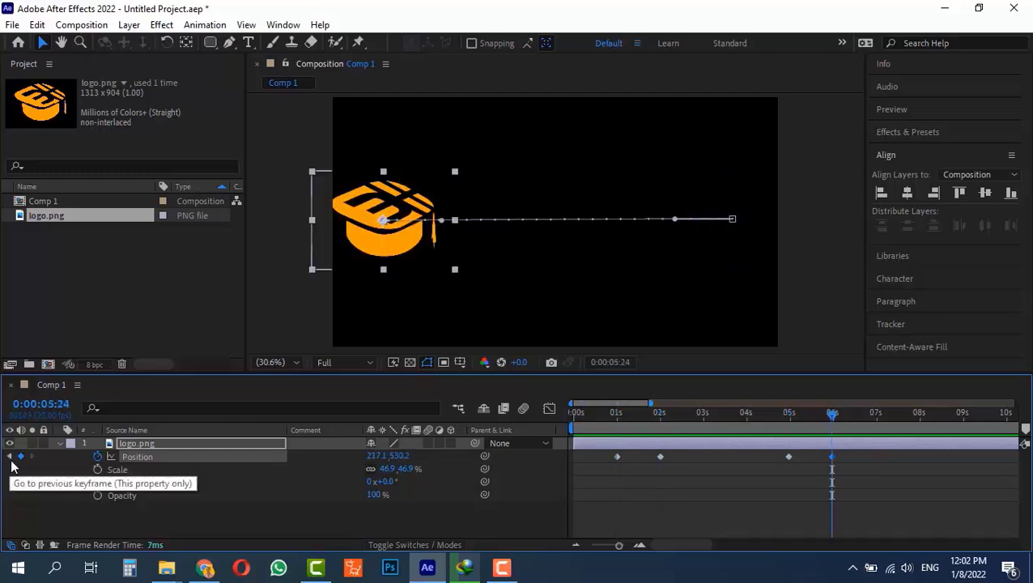
pyautogui.click(11, 456)
pyautogui.click(11, 457)
pyautogui.click(10, 456)
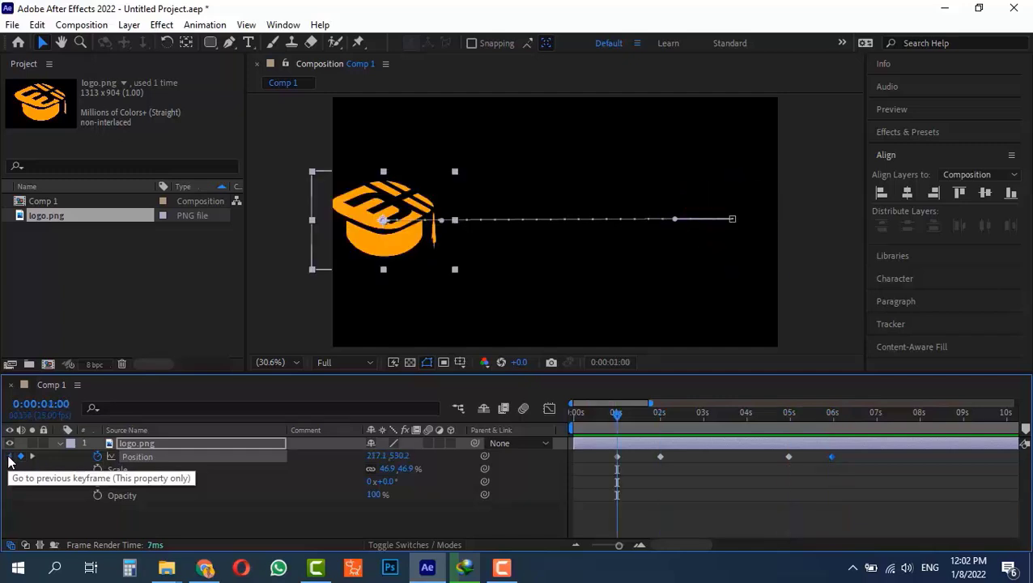
pyautogui.click(32, 457)
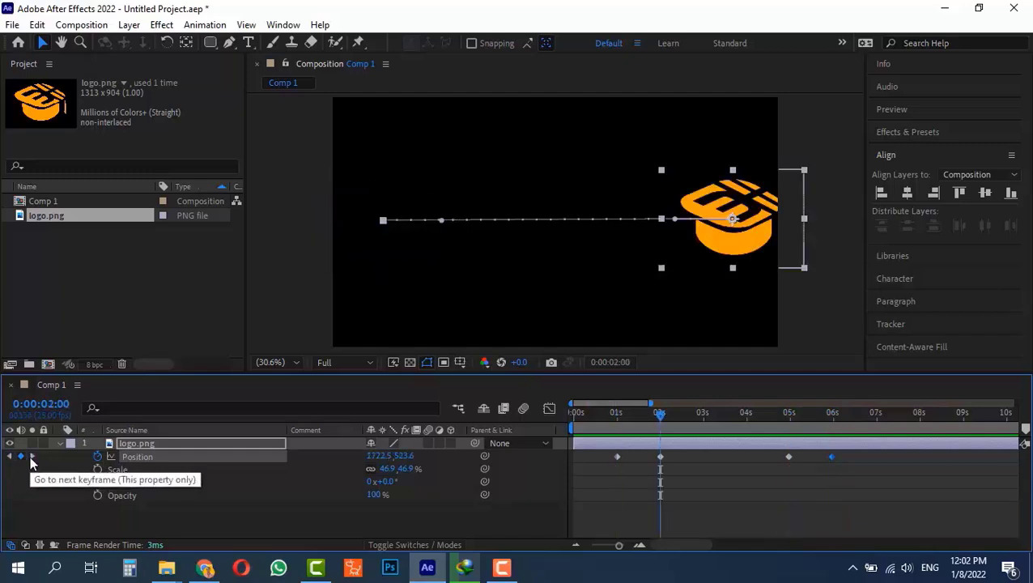
# Step through the four Position keyframes with J and K, ending on the 0:00:02:00 keyframe.
pyautogui.press('k')
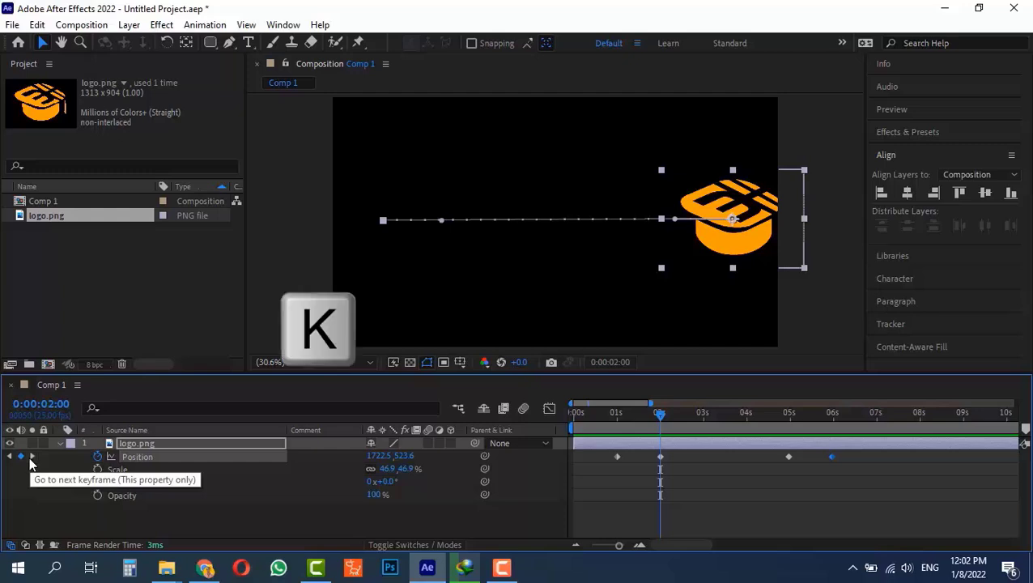
pyautogui.press('k')
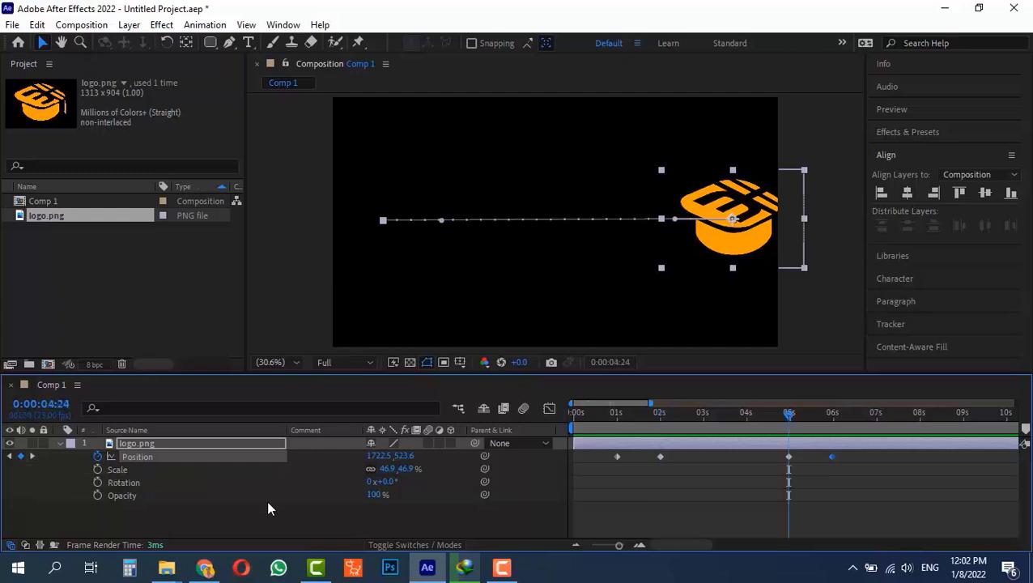
pyautogui.press('k')
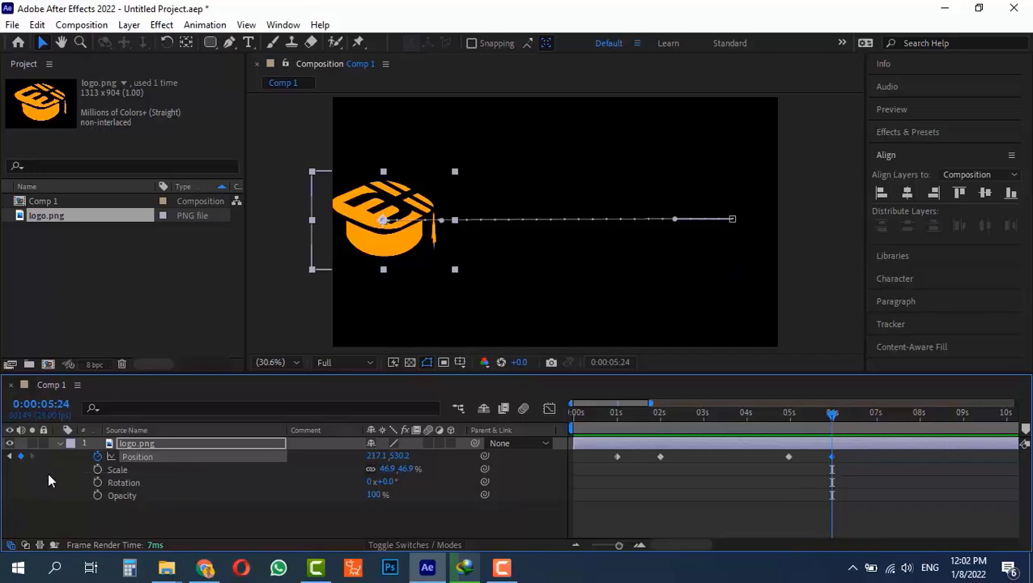
pyautogui.press('j')
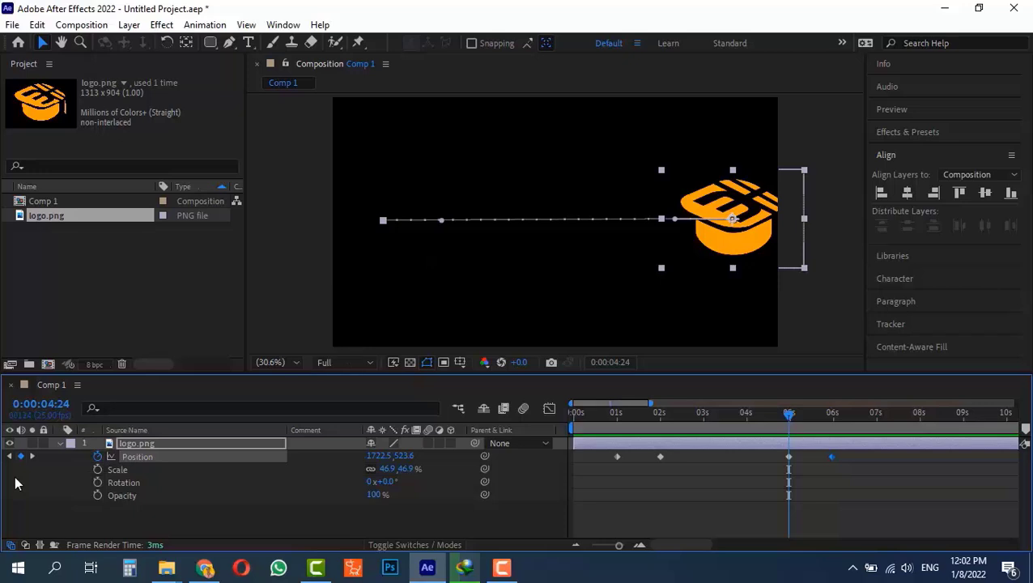
pyautogui.press('j')
pyautogui.press('j')
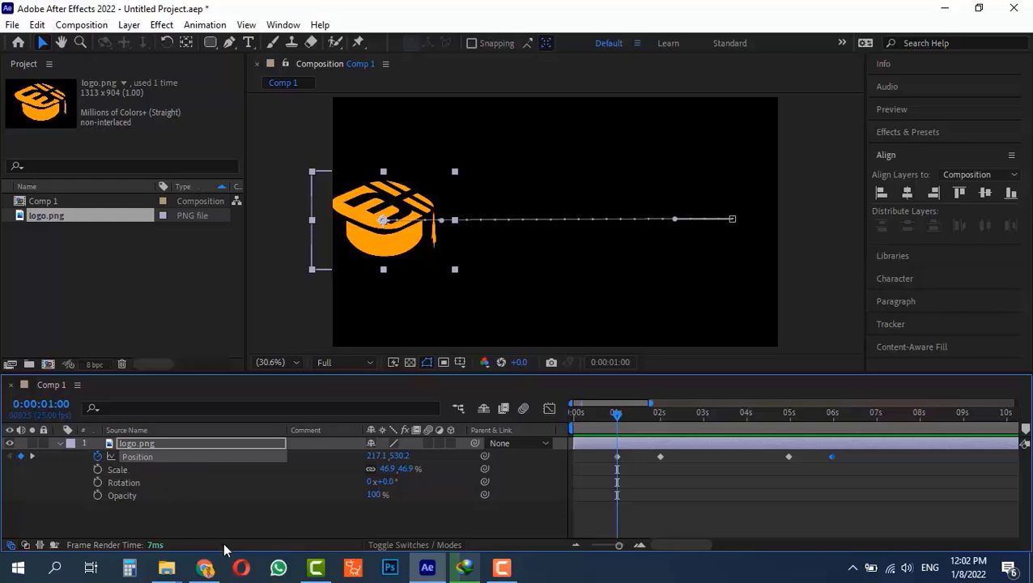
pyautogui.press('k')
pyautogui.press('k')
pyautogui.press('k')
pyautogui.press('j')
pyautogui.press('j')
pyautogui.press('j')
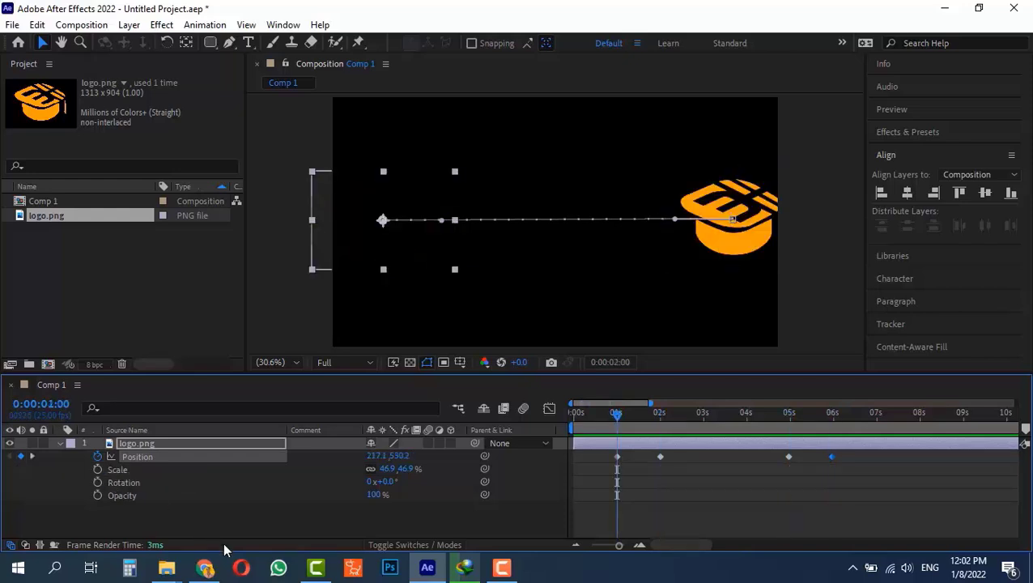
pyautogui.press('k')
pyautogui.press('k')
pyautogui.press('j')
pyautogui.press('j')
pyautogui.press('k')
pyautogui.press('k')
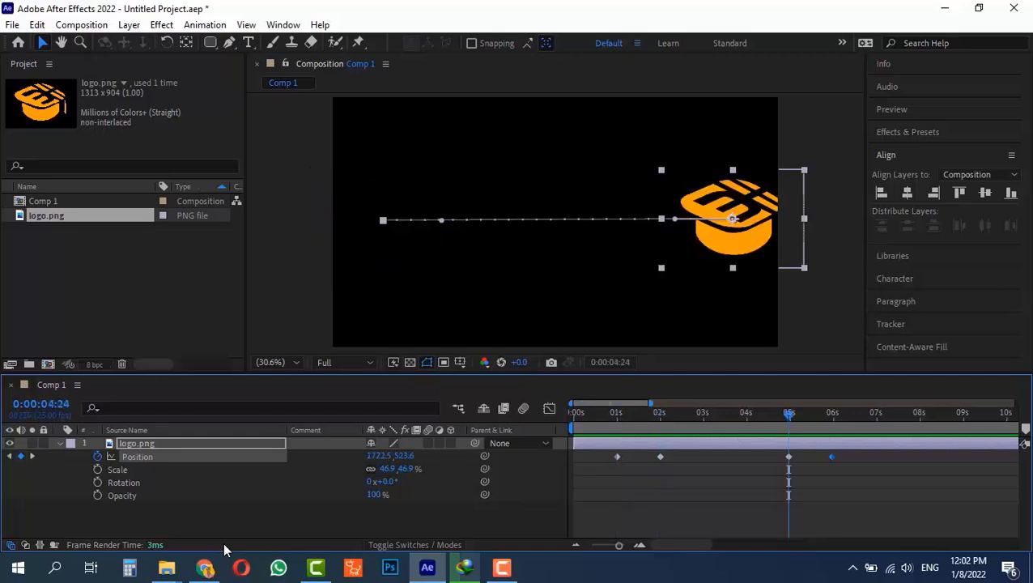
pyautogui.press('j')
pyautogui.press('j')
pyautogui.press('k')
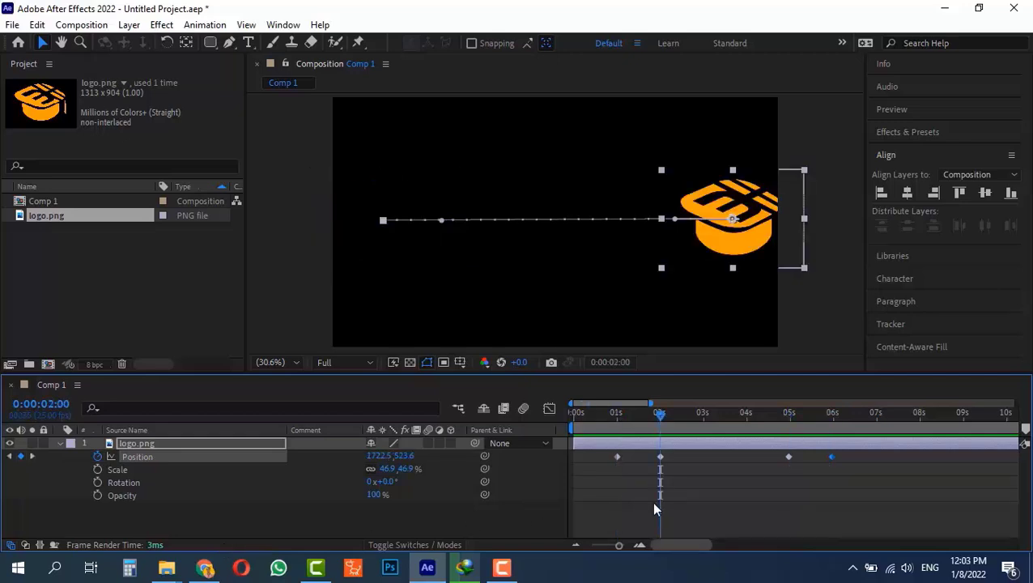
# Move the 2:00 keyframe to about 1:13 and the last two near 2.5–3 s, then preview.
pyautogui.click(677, 455)
pyautogui.click(661, 457)
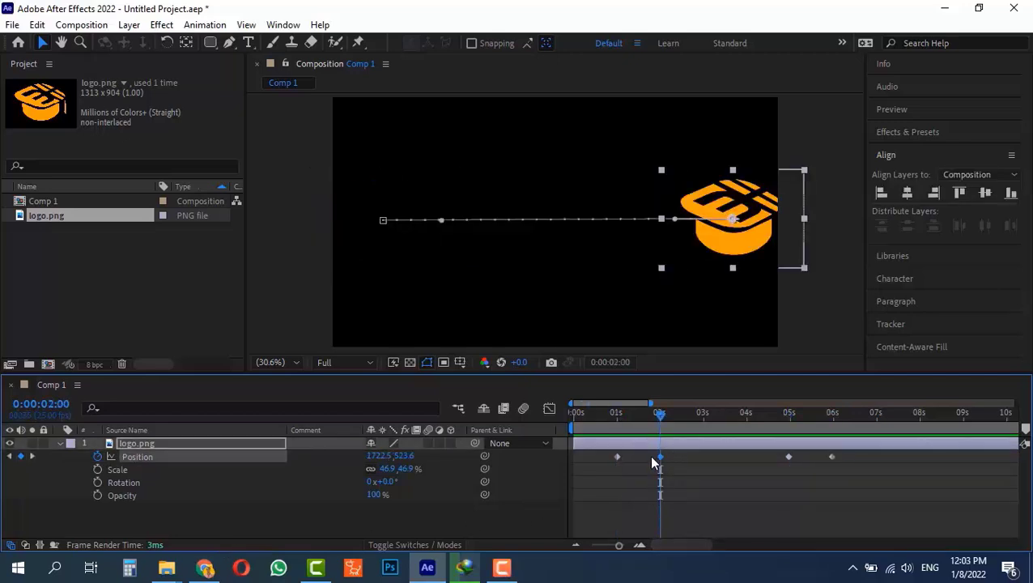
pyautogui.moveTo(659, 457); pyautogui.dragTo(634, 457)
pyautogui.moveTo(832, 457); pyautogui.dragTo(682, 459)
pyautogui.click(583, 413)
pyautogui.press('space')
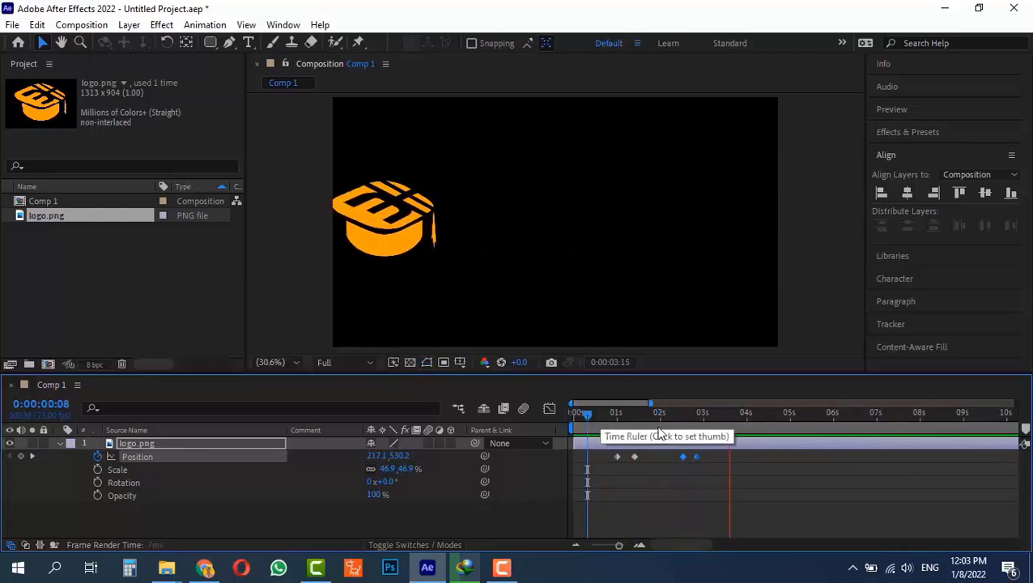
pyautogui.moveTo(669, 423); pyautogui.dragTo(585, 430)
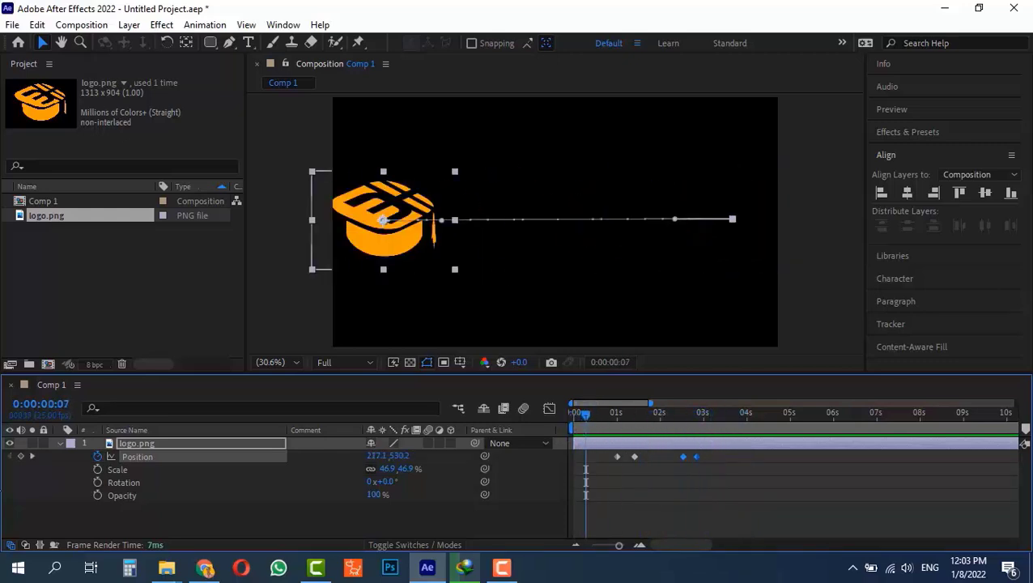
# Delete the last two Position keyframes and add one at 0:00:02:20 holding the right position.
pyautogui.press('Delete')
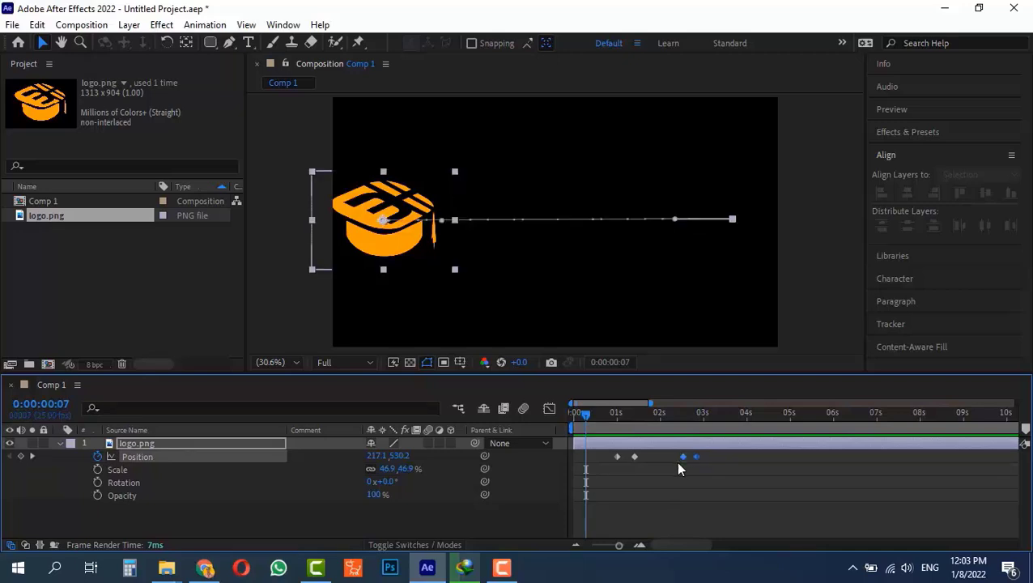
pyautogui.click(659, 416)
pyautogui.moveTo(659, 417); pyautogui.dragTo(695, 417)
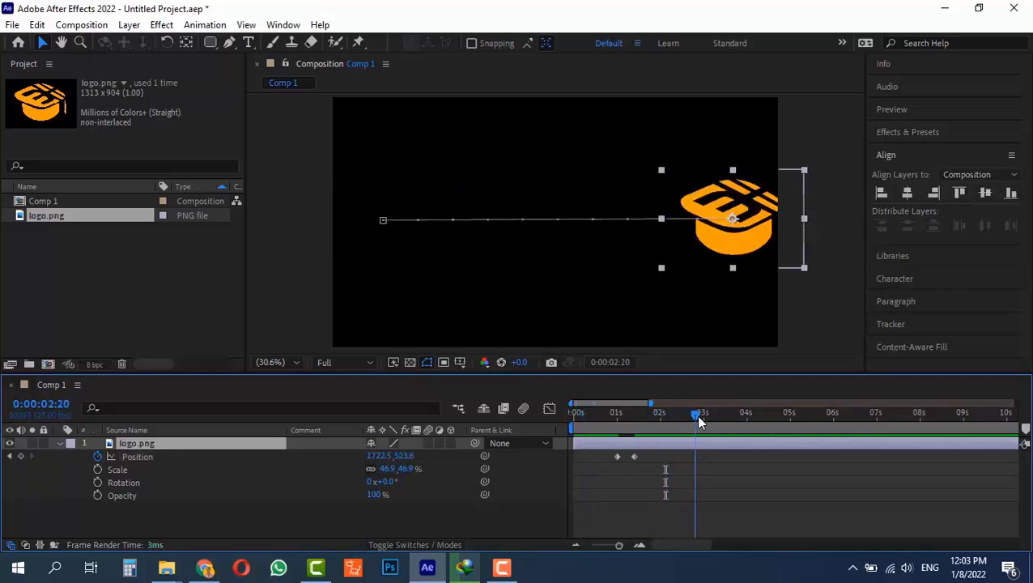
pyautogui.click(20, 456)
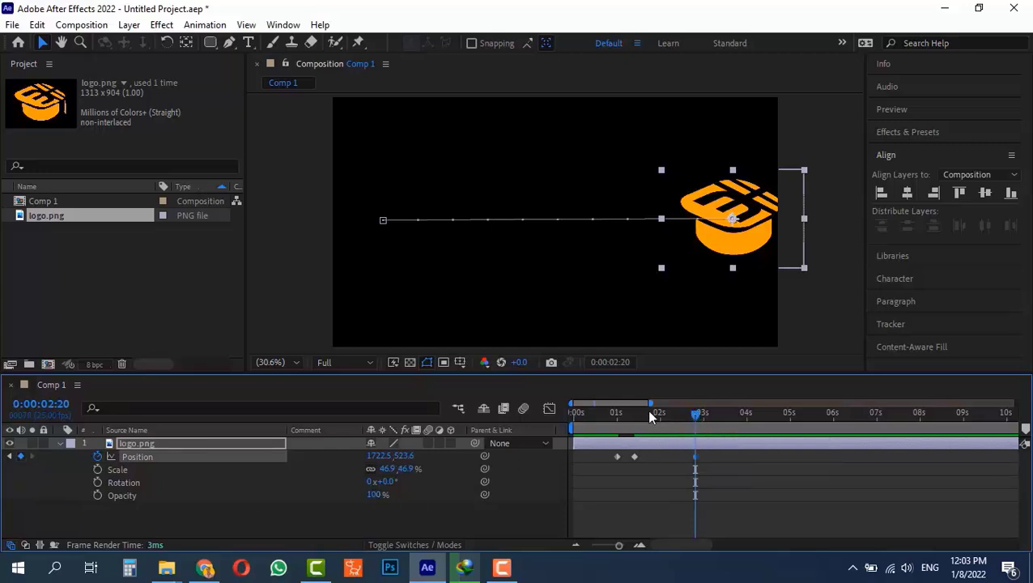
# Paste the first keyframe's position (217.1, 530.2) at 0:00:03:10 and scrub to review the return slide.
pyautogui.moveTo(636, 417); pyautogui.dragTo(644, 417)
pyautogui.click(721, 422)
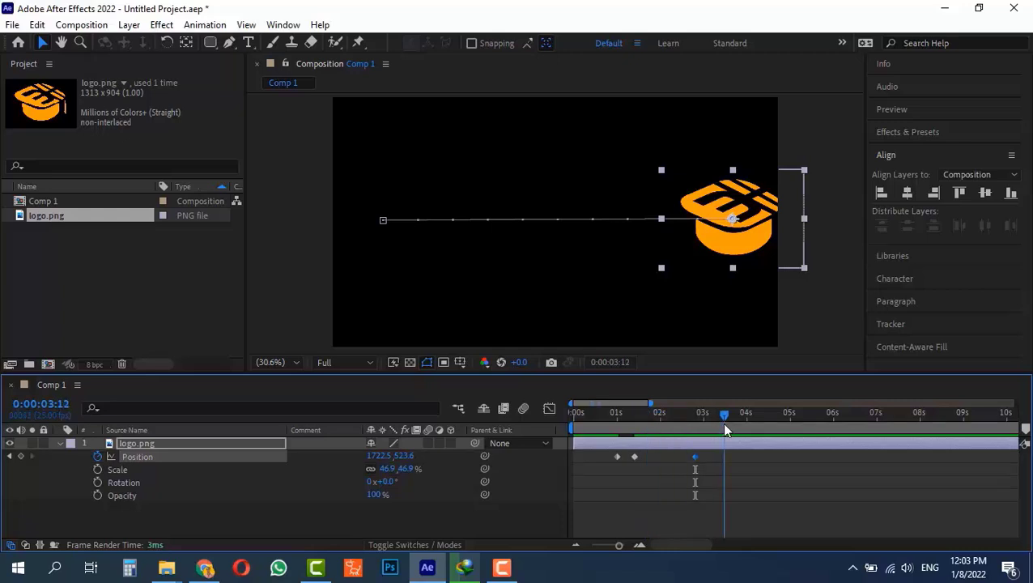
pyautogui.click(618, 457)
pyautogui.hotkey('ctrl', 'c')
pyautogui.hotkey('ctrl', 'v')
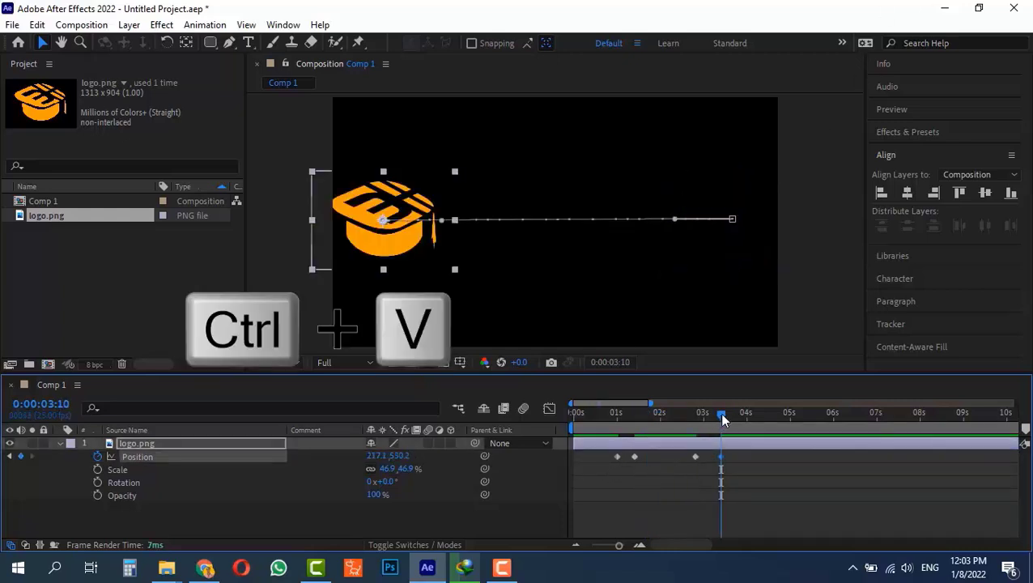
pyautogui.moveTo(720, 415); pyautogui.dragTo(601, 435)
pyautogui.moveTo(677, 431); pyautogui.dragTo(539, 353)
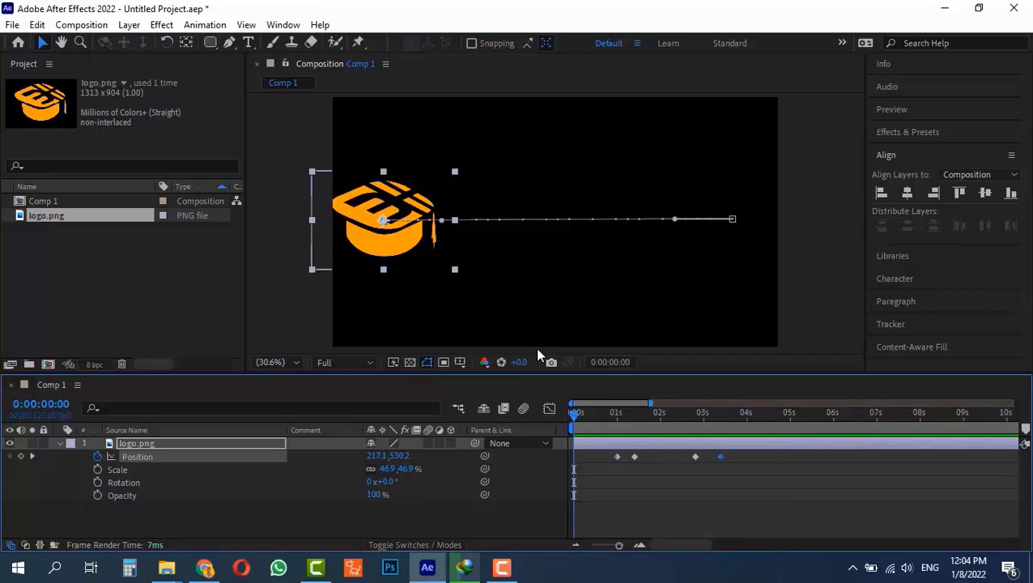
# Hide the Scale, Rotation and Opacity rows of logo.png with Shift+S, Shift+R and Shift+T.
pyautogui.hotkey('shift', 's')
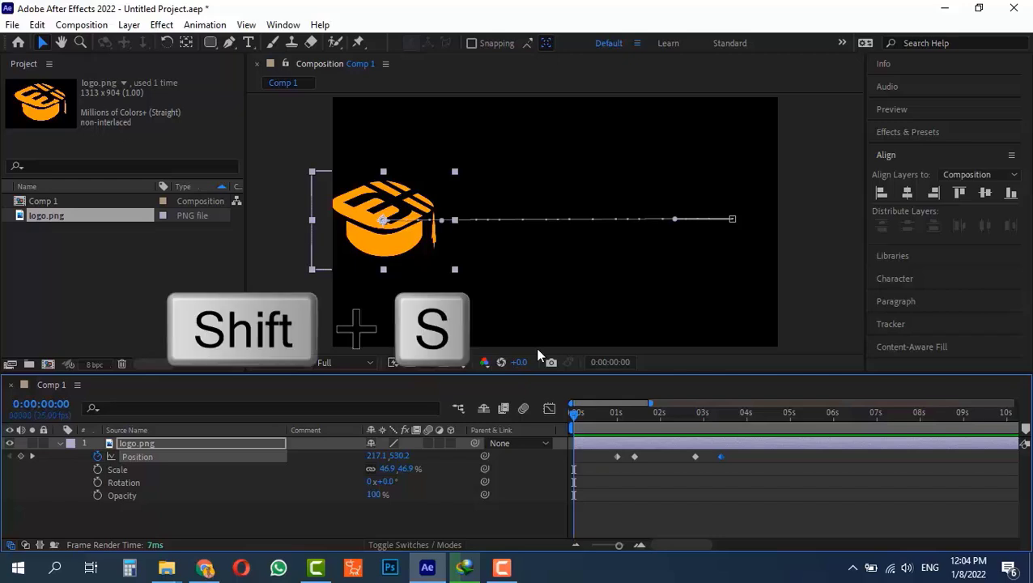
pyautogui.hotkey('shift', 's')
pyautogui.hotkey('shift', 'r')
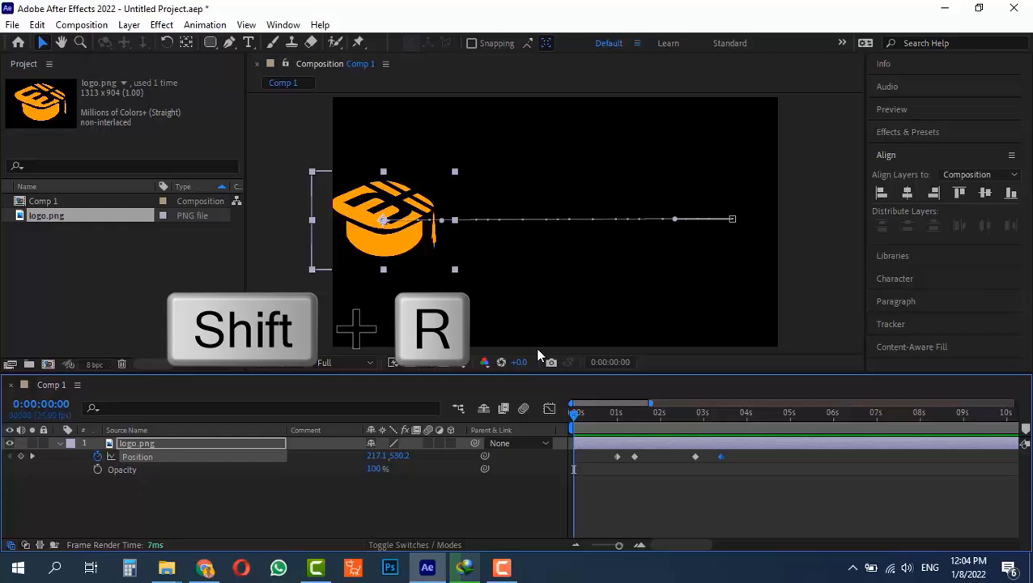
pyautogui.hotkey('shift', 't')
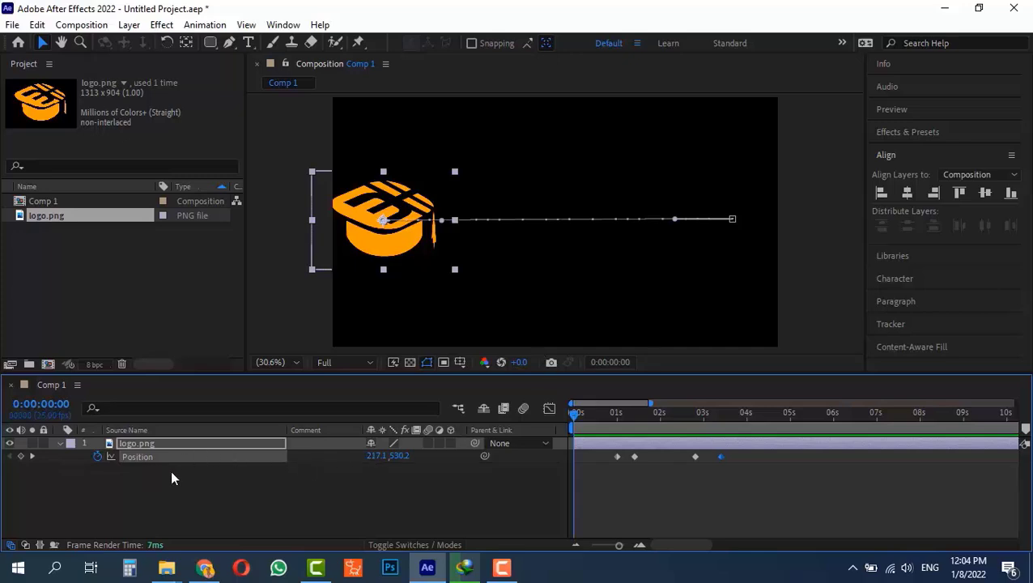
# Show only the Position row with P, then drag the logo layer to start after 0 seconds.
pyautogui.hotkey('shift', 'p')
pyautogui.press('p')
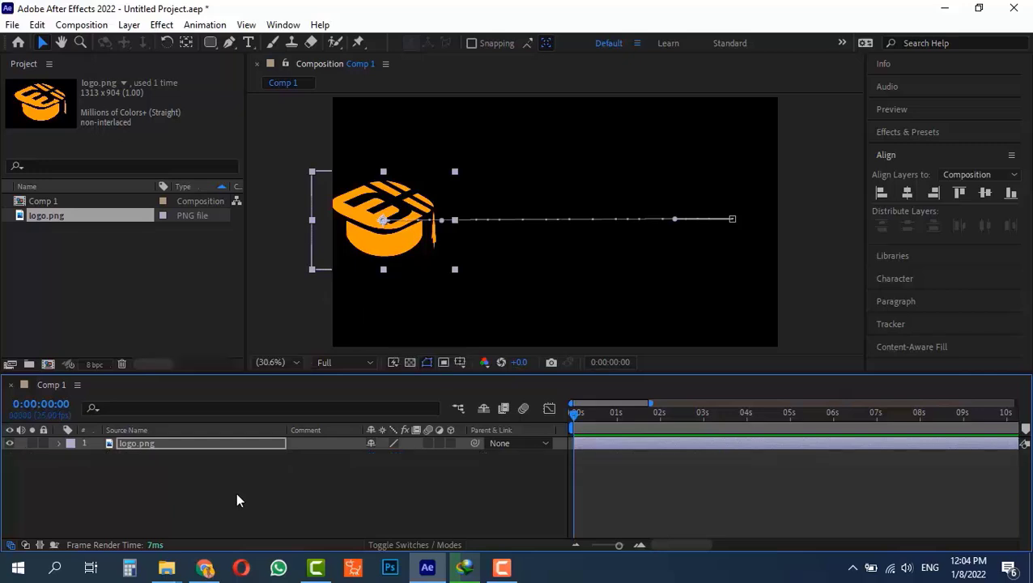
pyautogui.press('p')
pyautogui.press('p')
pyautogui.press('p')
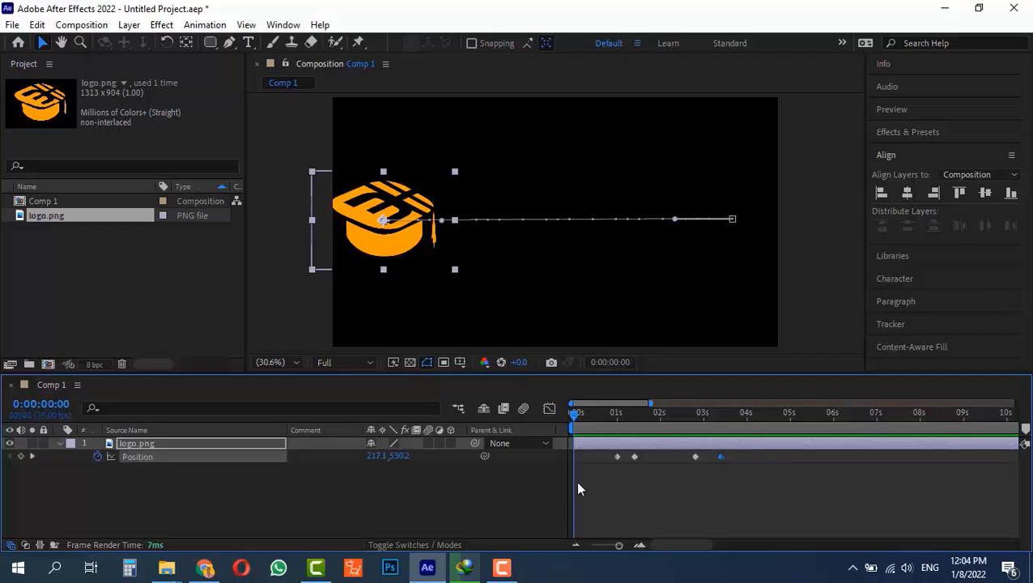
pyautogui.moveTo(595, 442); pyautogui.dragTo(695, 421)
pyautogui.hotkey('ctrl', 'd')
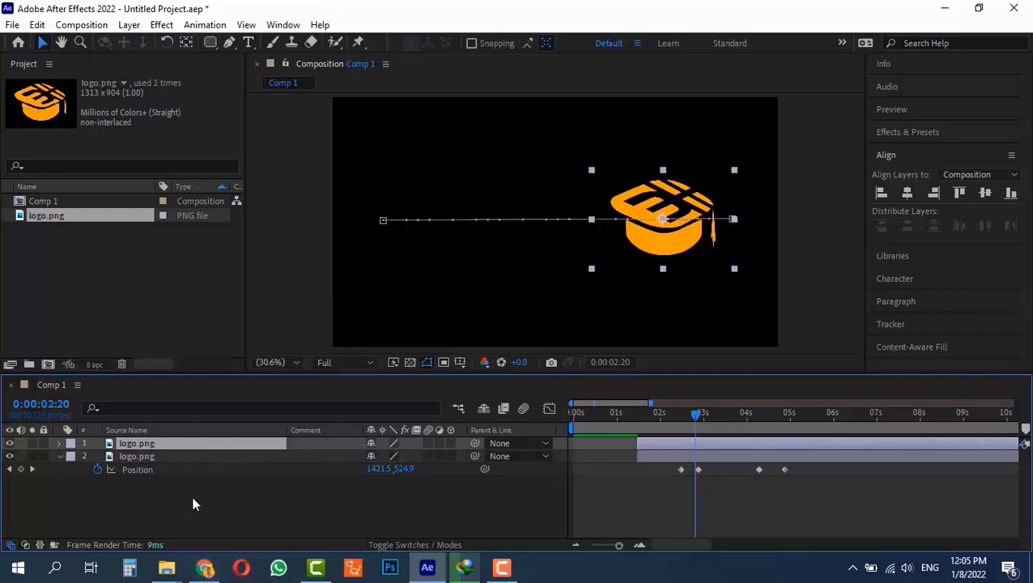
pyautogui.press('u')
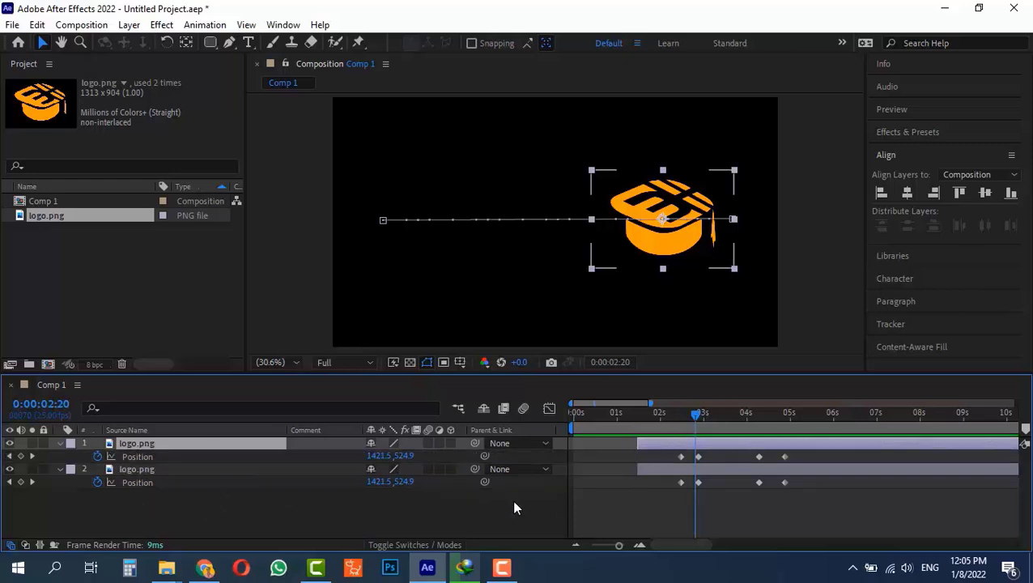
pyautogui.press('u')
pyautogui.press('u')
pyautogui.press('u')
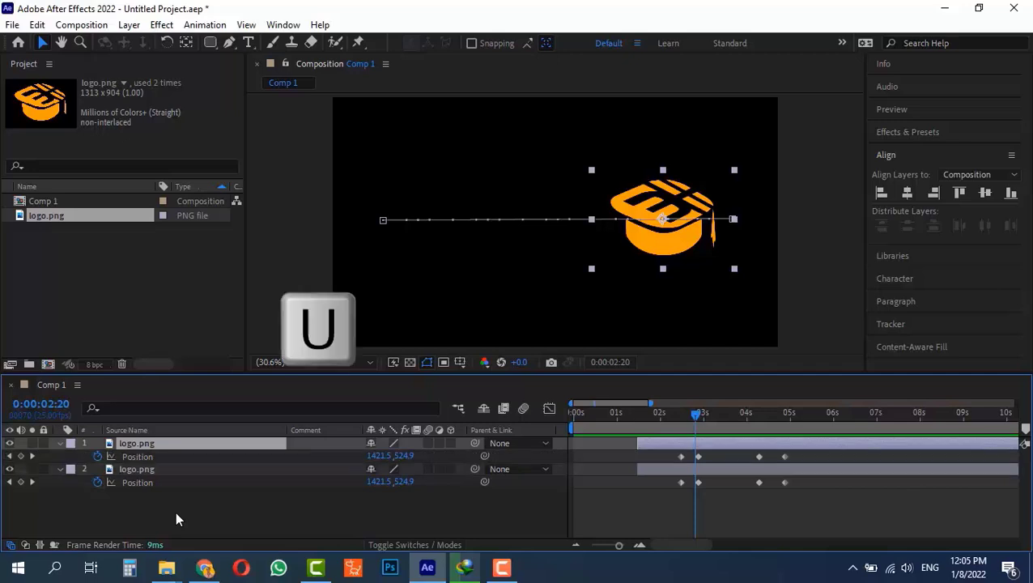
pyautogui.press('u')
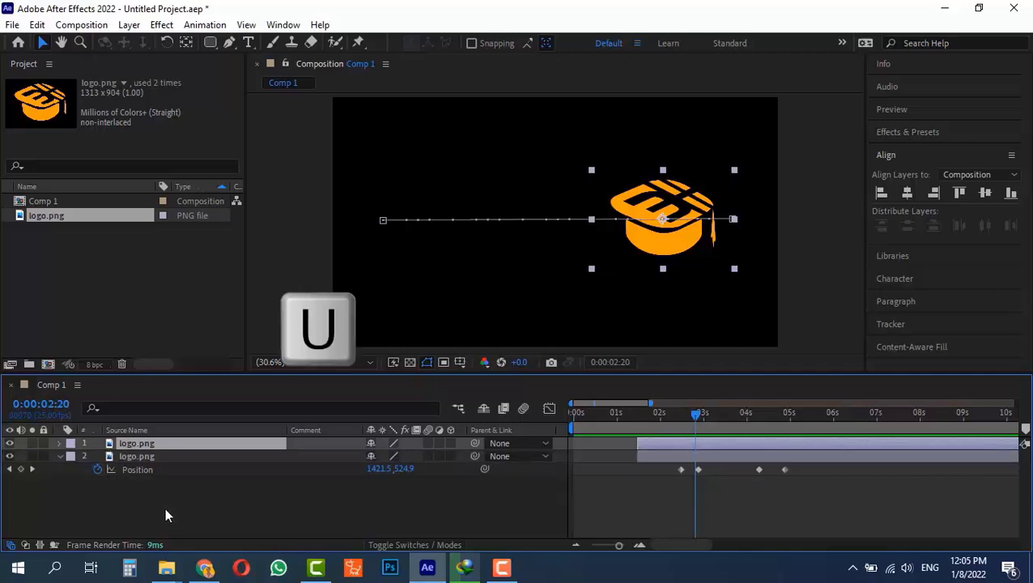
pyautogui.press('u')
pyautogui.press('u')
pyautogui.press('u')
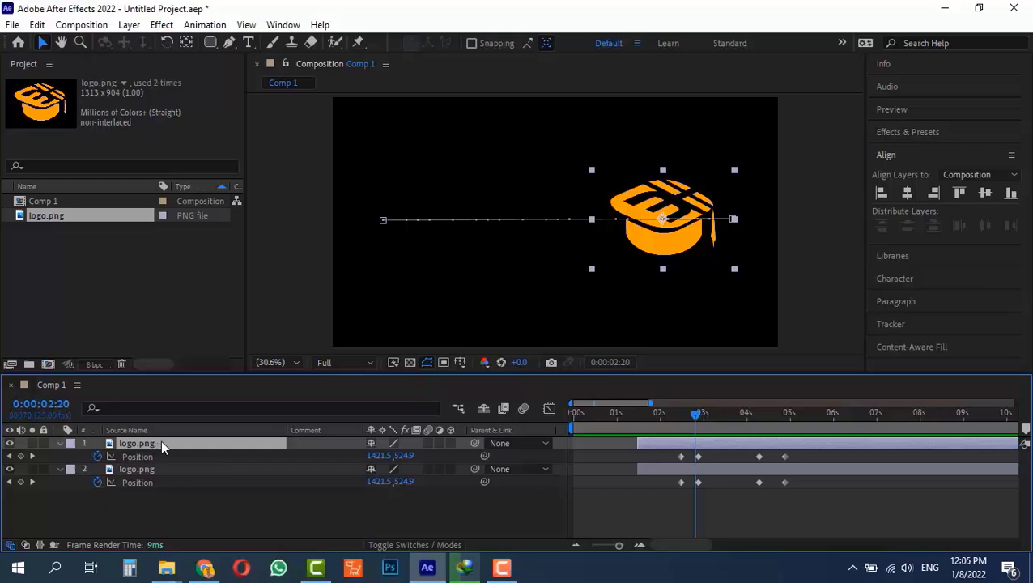
pyautogui.hotkey('ctrl', 'd')
pyautogui.hotkey('ctrl', 'd')
pyautogui.hotkey('ctrl', 'd')
pyautogui.hotkey('ctrl', 'd')
pyautogui.hotkey('ctrl', 'd')
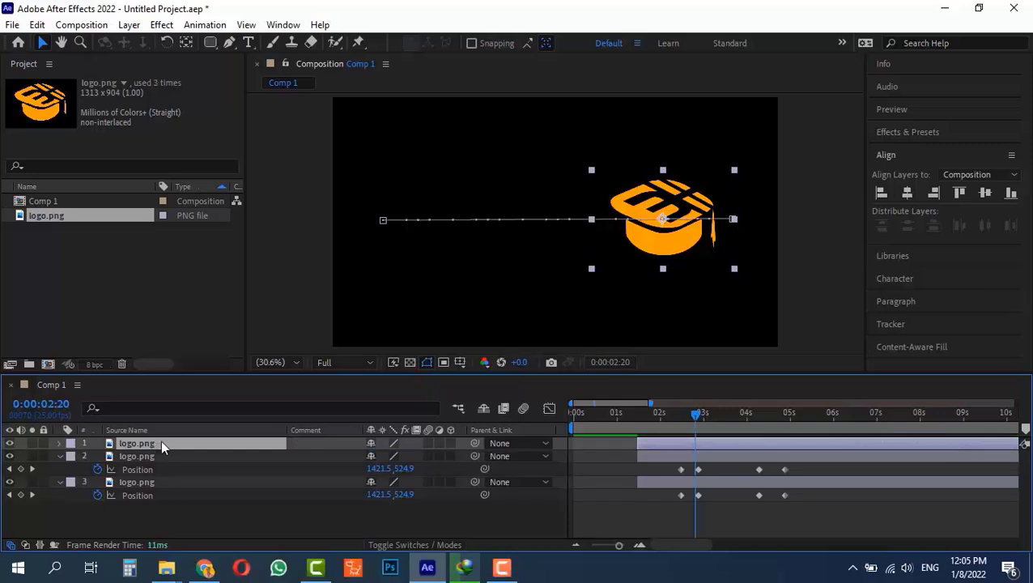
pyautogui.hotkey('ctrl', 'd')
pyautogui.hotkey('ctrl', 'd')
pyautogui.hotkey('ctrl', 'd')
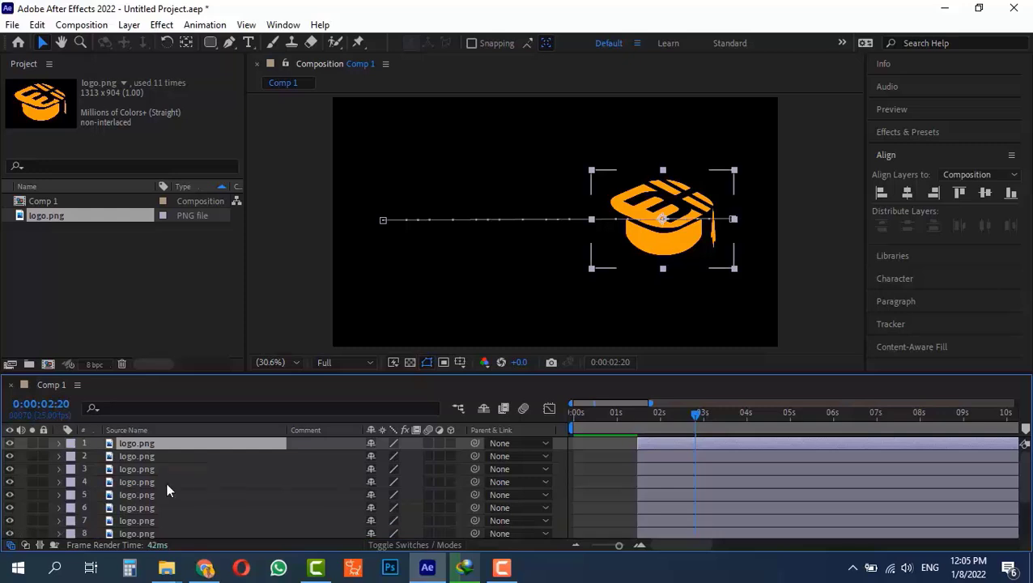
pyautogui.scroll(-3, 164, 487)
pyautogui.scroll(3, 126, 489)
pyautogui.press('4')
pyautogui.press('4')
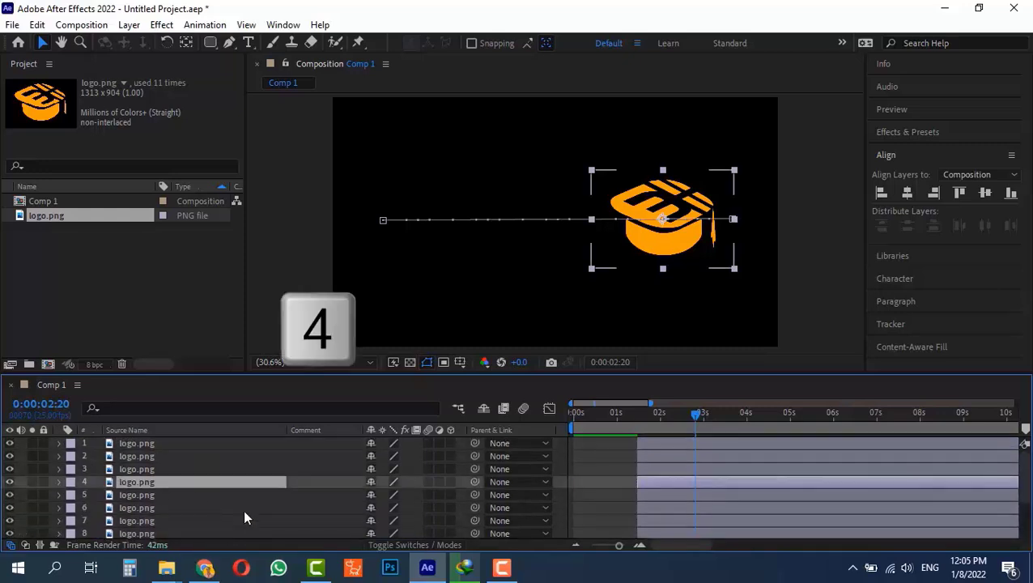
pyautogui.press('u')
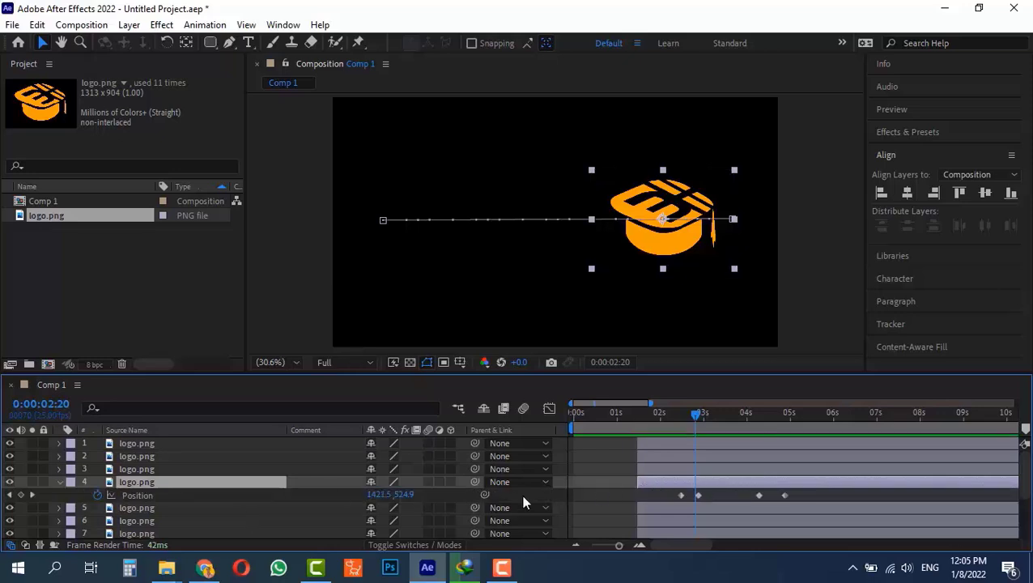
pyautogui.press('u')
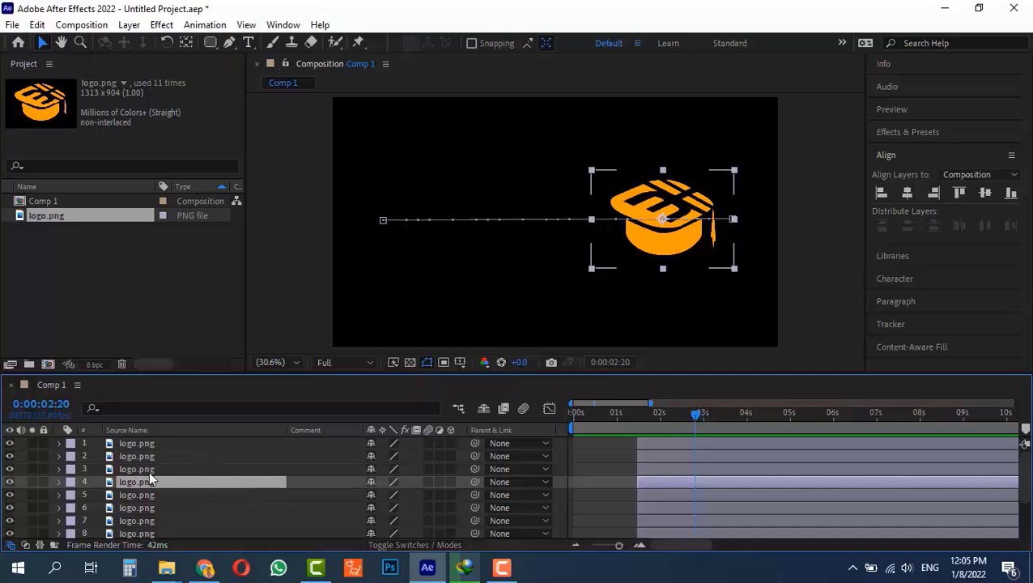
pyautogui.click(143, 470)
pyautogui.hotkey('ctrl', 'a')
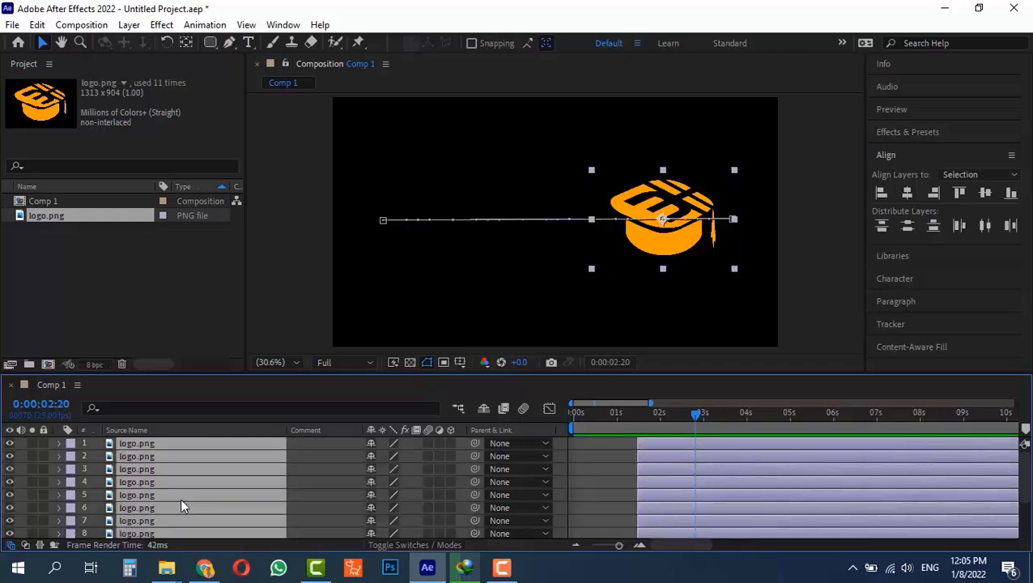
pyautogui.press('u')
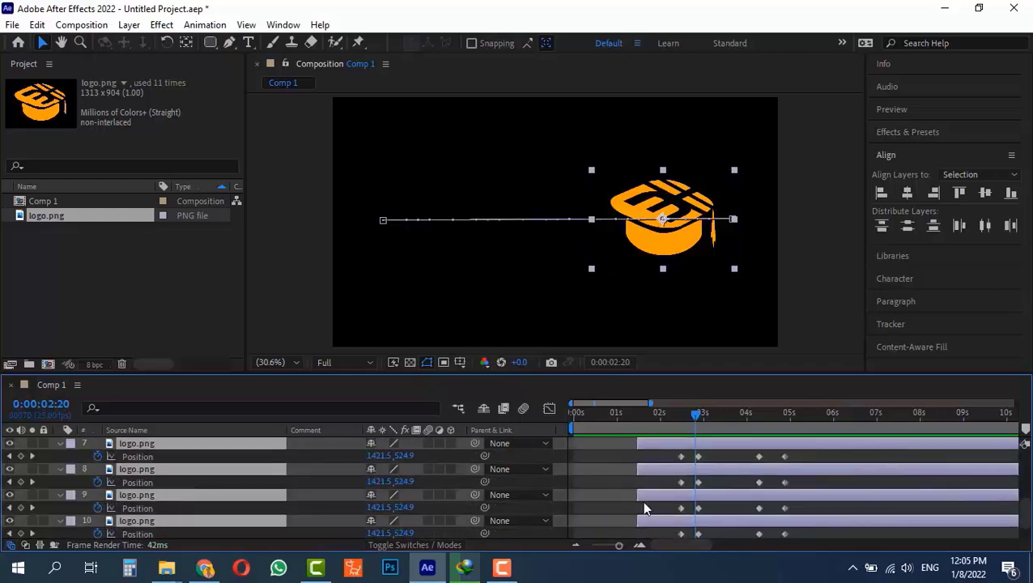
pyautogui.scroll(-3, 644, 502)
pyautogui.scroll(3, 644, 502)
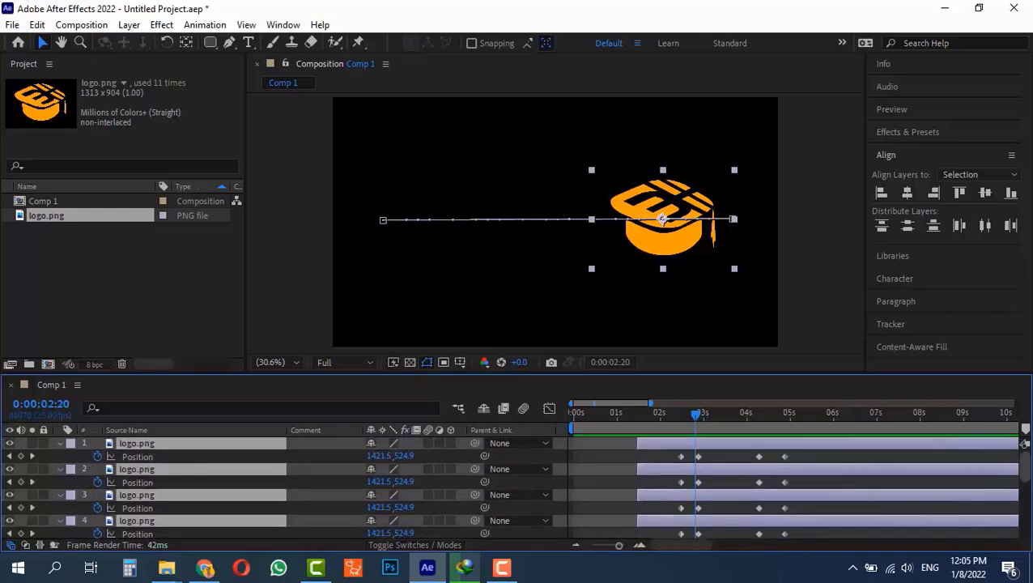
pyautogui.moveTo(1028, 477); pyautogui.dragTo(1027, 536)
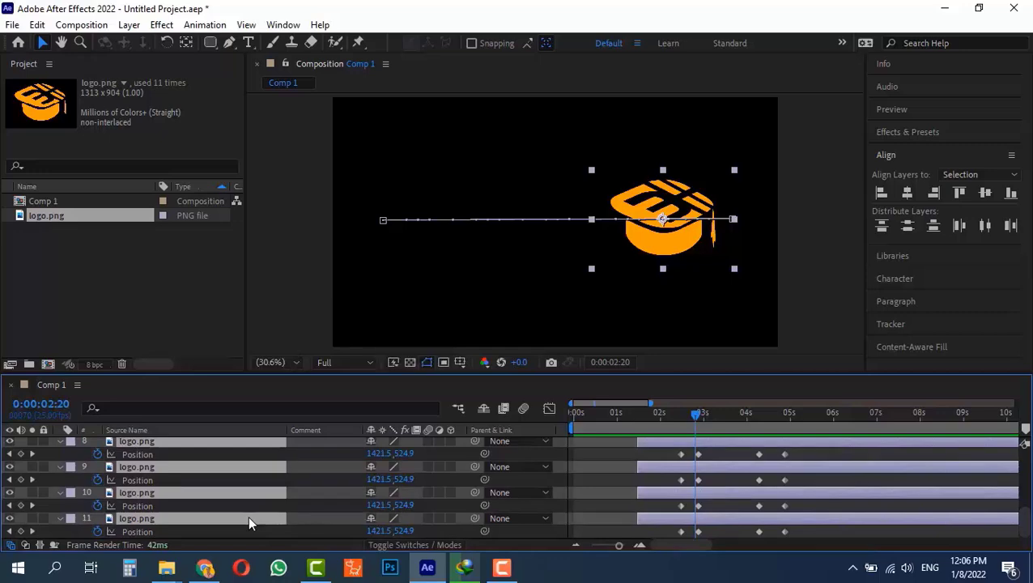
pyautogui.press('u')
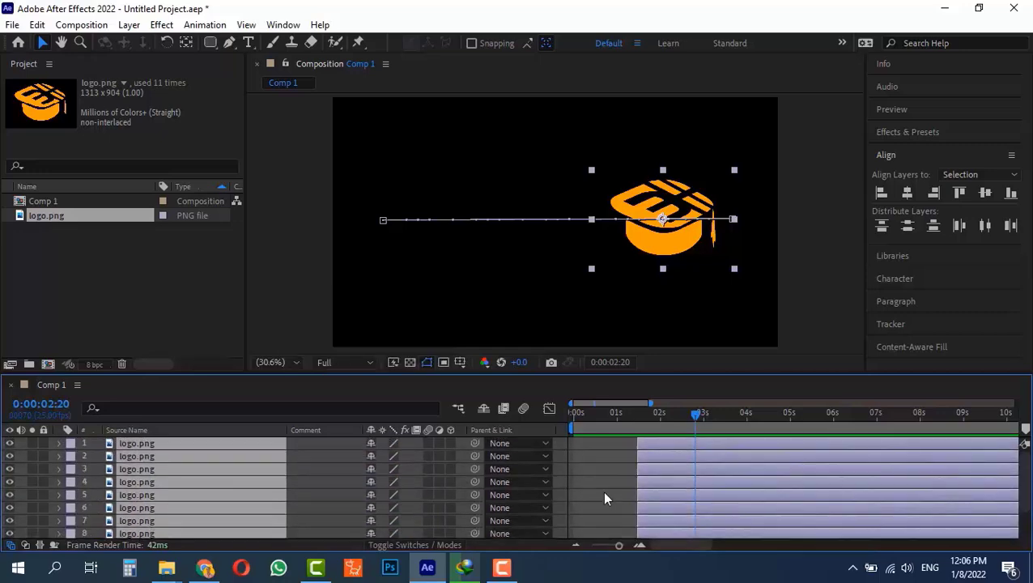
pyautogui.press('F2')
pyautogui.press('F2')
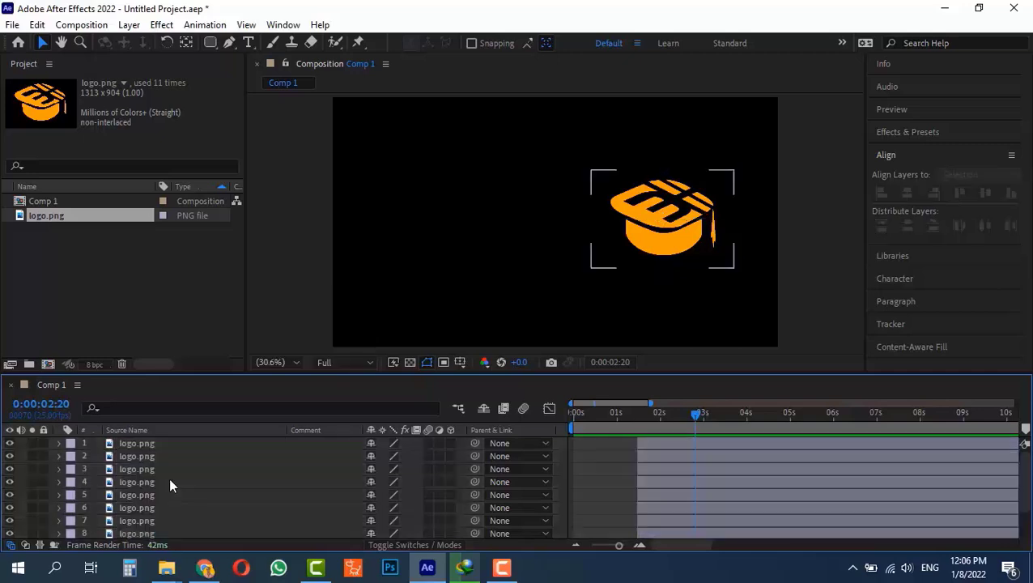
pyautogui.scroll(-2, 138, 453)
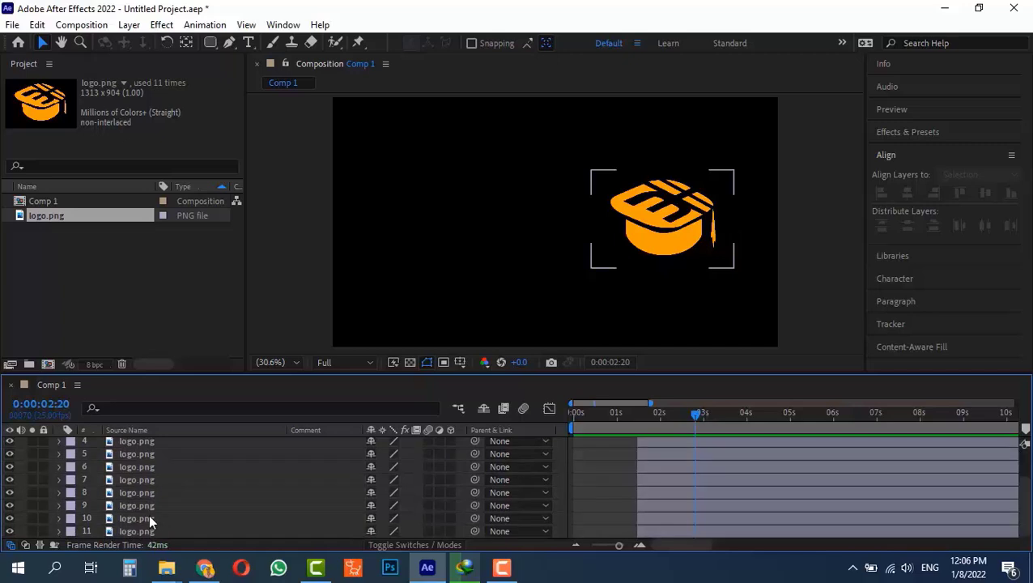
pyautogui.click(153, 507)
pyautogui.scroll(2, 153, 486)
pyautogui.keyDown('shift'); pyautogui.click(153, 446); pyautogui.keyUp('shift')
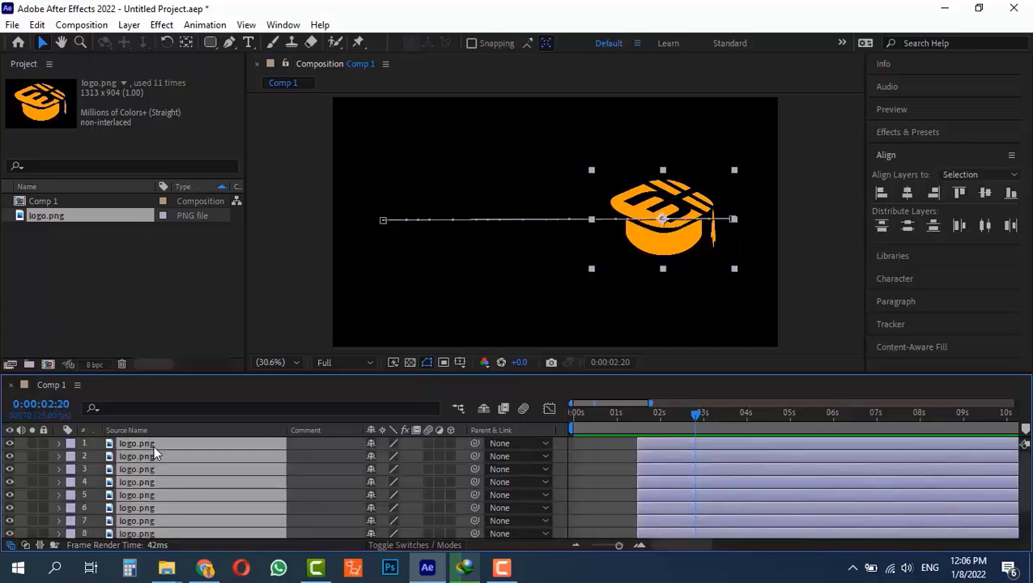
pyautogui.press('Delete')
pyautogui.click(157, 444)
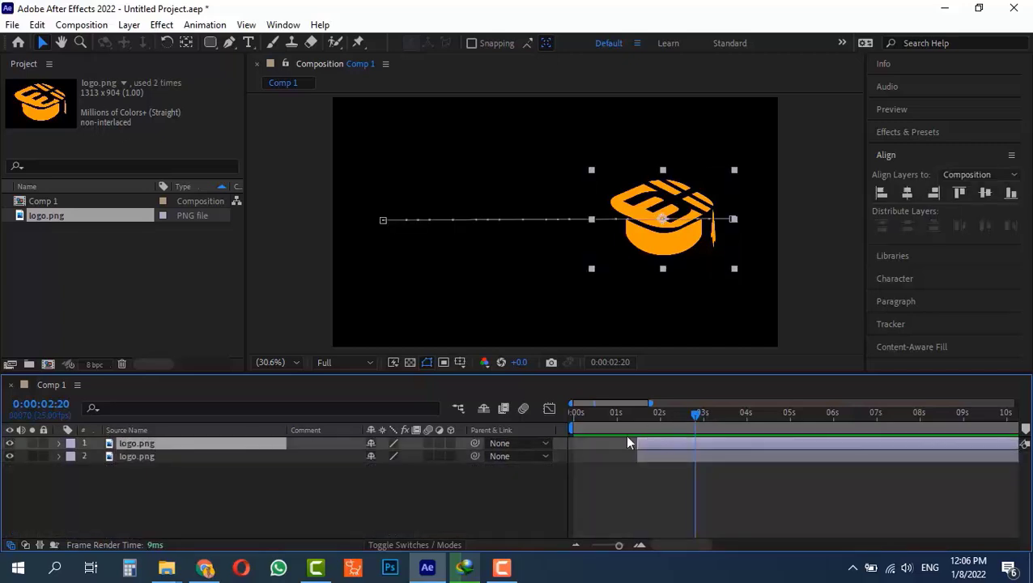
# Move layer 1 to start at 0 seconds and reveal its Position keyframes.
pyautogui.moveTo(640, 447); pyautogui.dragTo(590, 449)
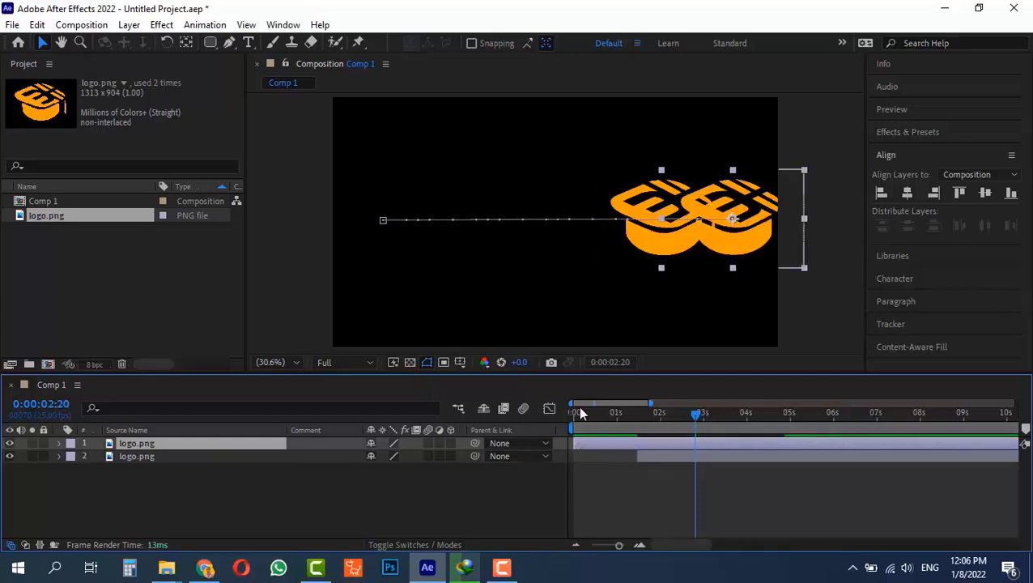
pyautogui.moveTo(594, 411)
pyautogui.mouseDown()
pyautogui.moveTo(724, 436)
pyautogui.moveTo(552, 432)
pyautogui.moveTo(609, 414)
pyautogui.mouseUp()
pyautogui.press('p')
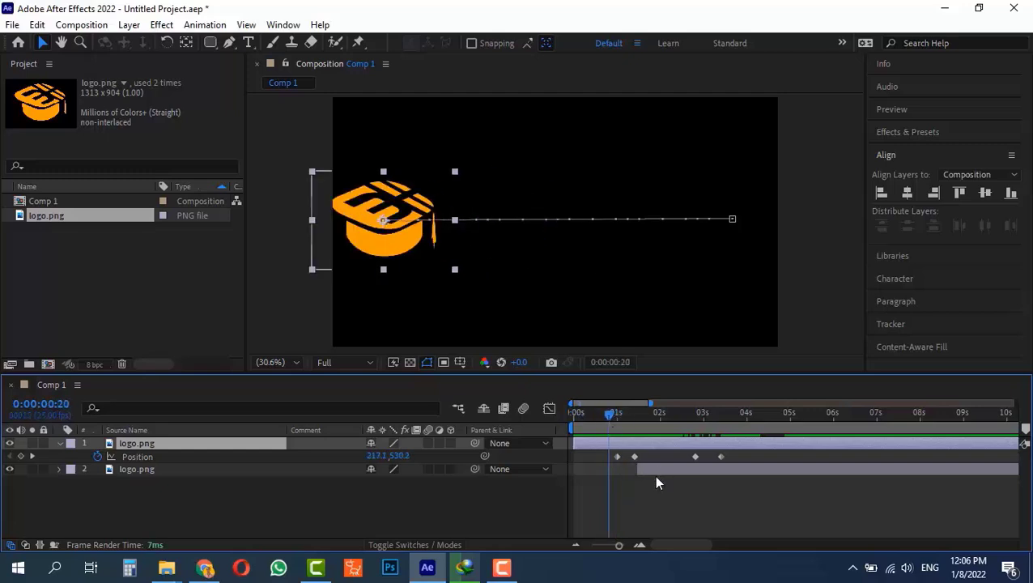
# Show layer 2's Position keyframes and shift layer 2 slightly later so it slides in after layer 1.
pyautogui.click(654, 473)
pyautogui.press('p')
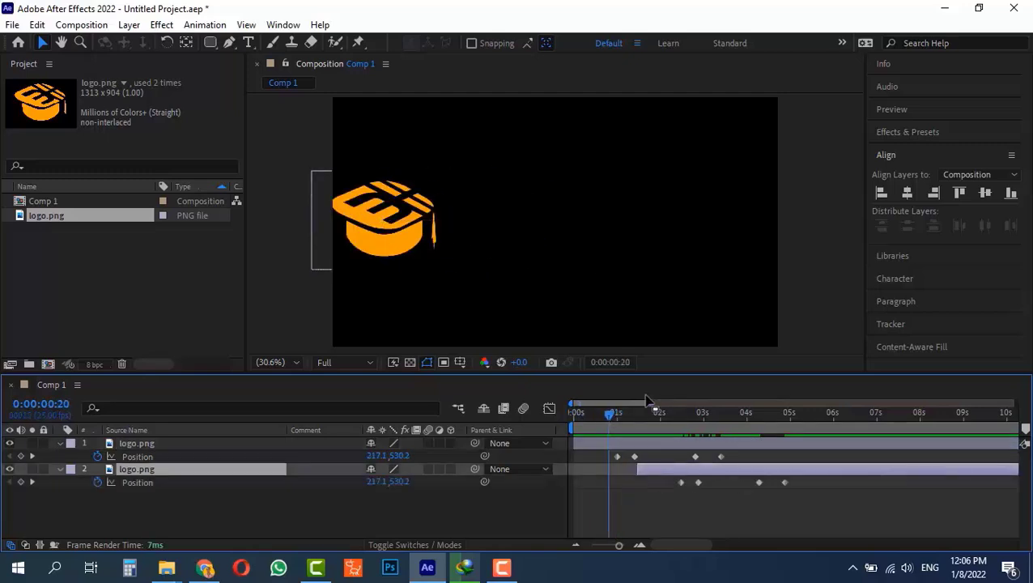
pyautogui.moveTo(622, 416); pyautogui.dragTo(631, 447)
pyautogui.moveTo(574, 417); pyautogui.dragTo(594, 446)
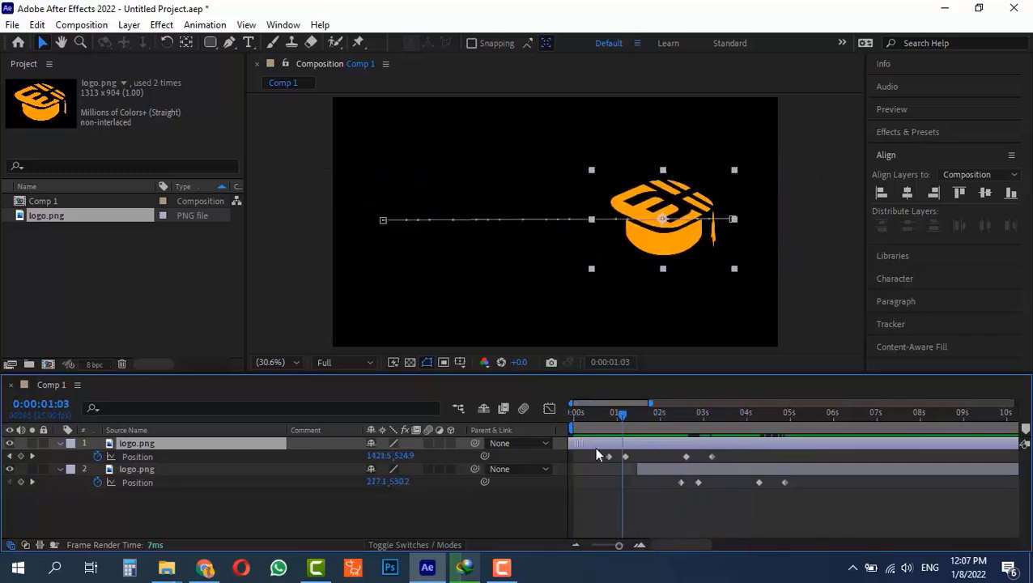
pyautogui.moveTo(646, 470)
pyautogui.mouseDown()
pyautogui.moveTo(676, 473)
pyautogui.moveTo(661, 473)
pyautogui.mouseUp()
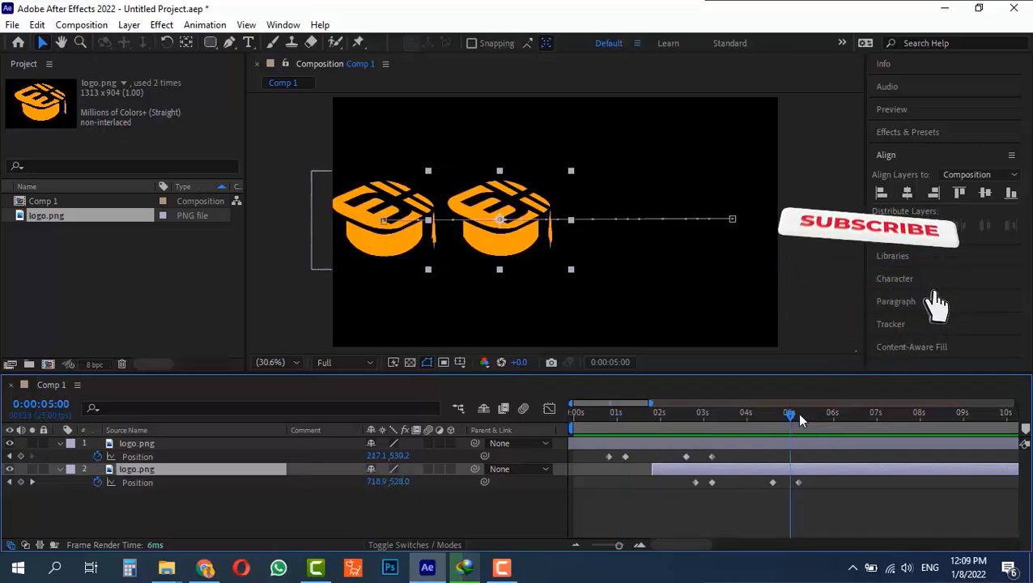
# Clear all of layer 1's Position keyframes using its stopwatch.
pyautogui.moveTo(800, 420); pyautogui.dragTo(832, 414)
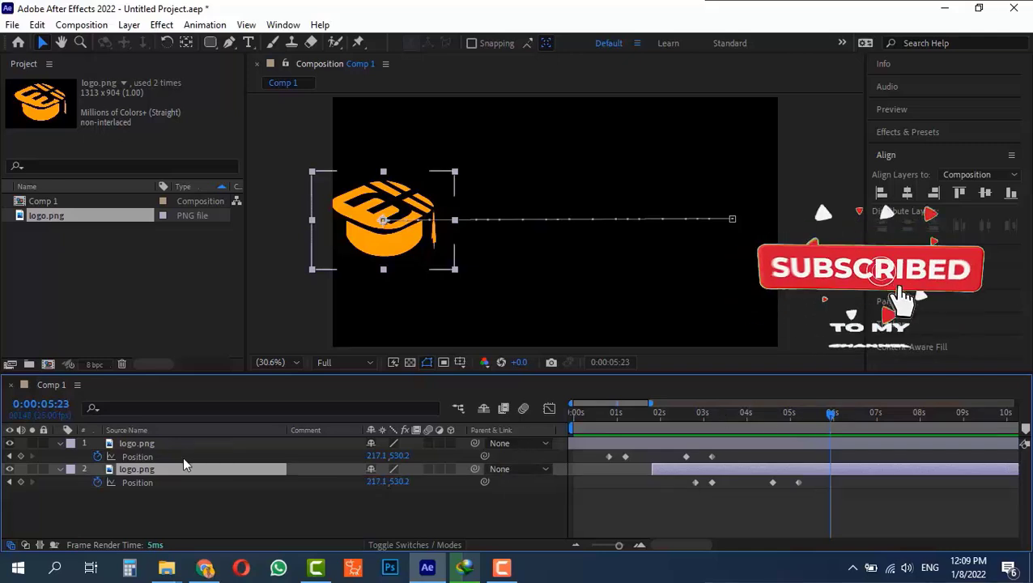
pyautogui.click(22, 459)
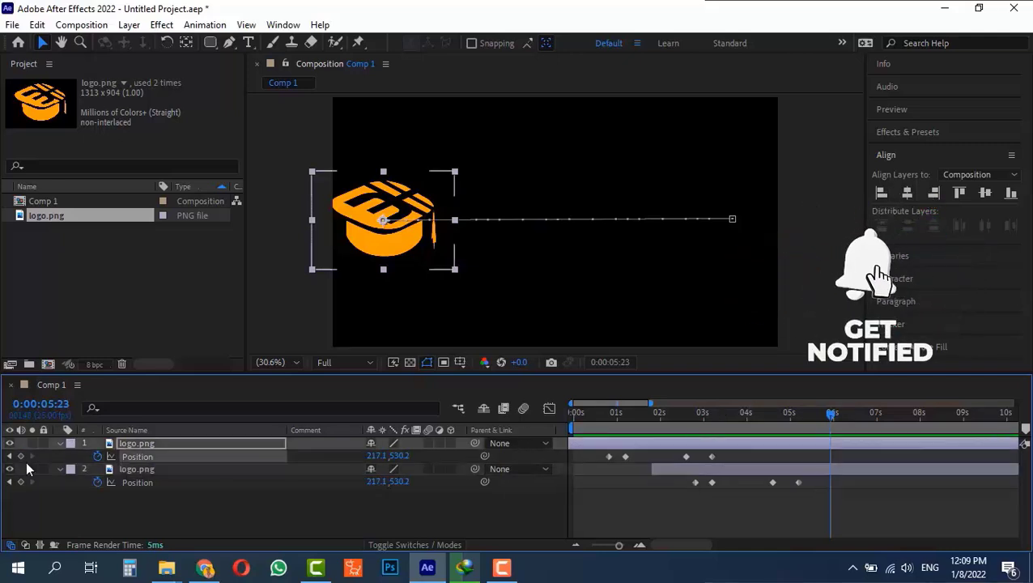
pyautogui.click(97, 456)
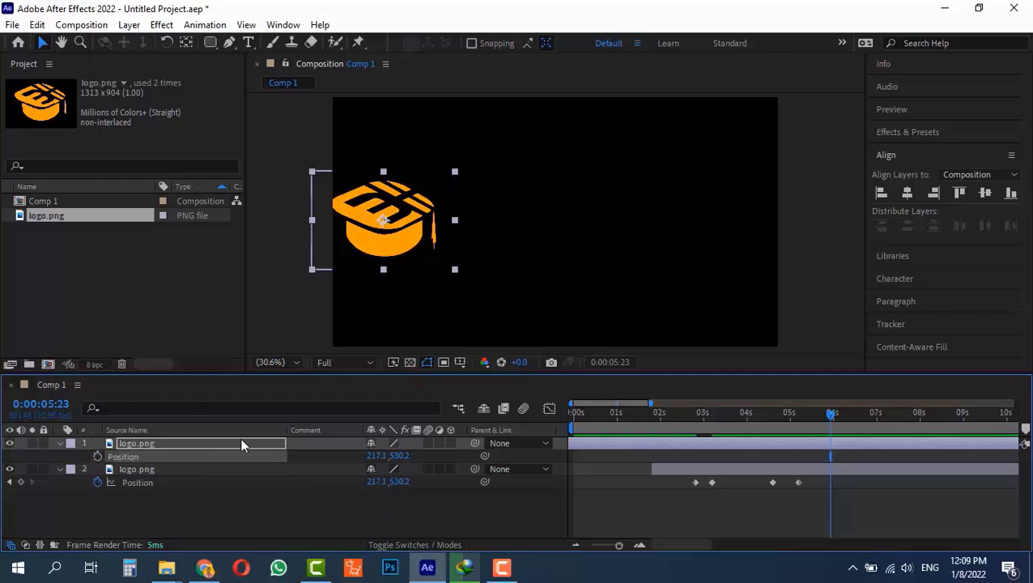
# Delete the top logo.png layer and scrub to preview the remaining logo's slide.
pyautogui.click(205, 445)
pyautogui.press('Delete')
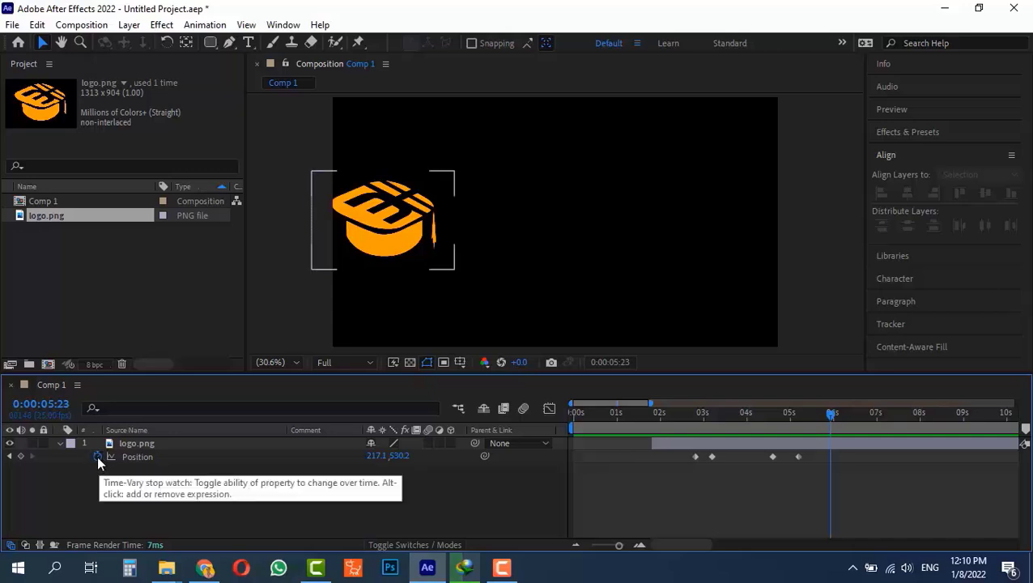
pyautogui.moveTo(745, 414); pyautogui.dragTo(831, 413)
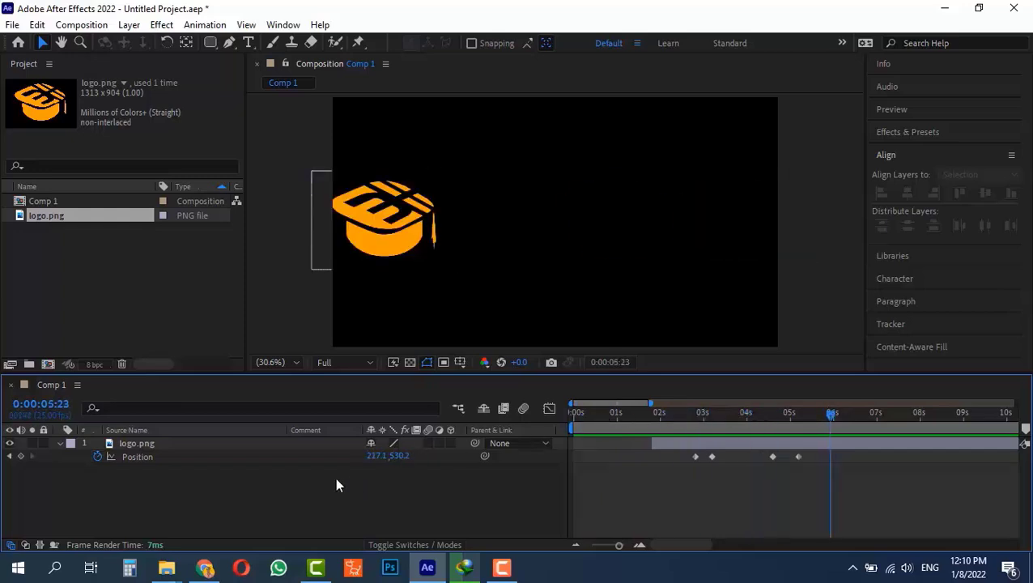